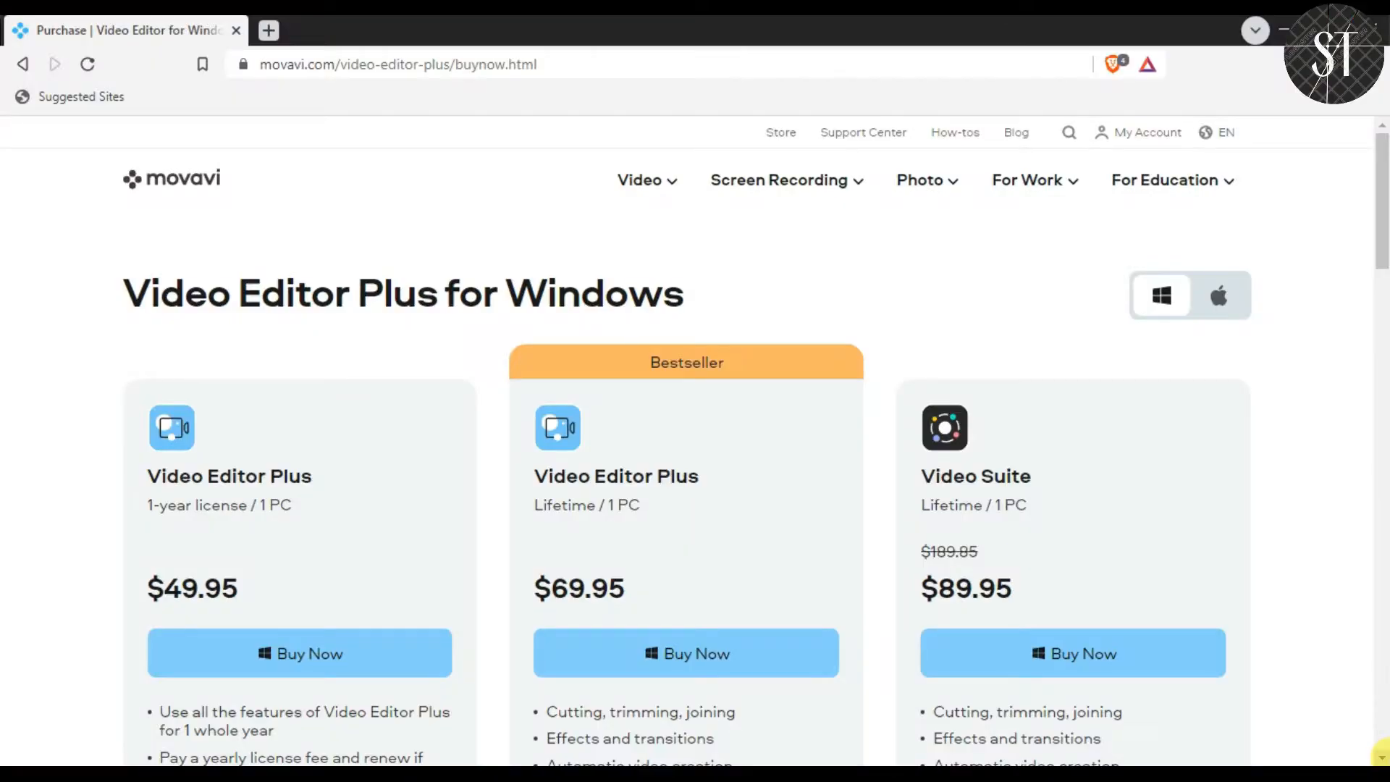
Review the Video Editor Plus for Windows purchase page, from the license plans down to the footer
{"action": "scroll", "coordinate": [694, 435], "scroll_direction": "down", "scroll_amount": 15}
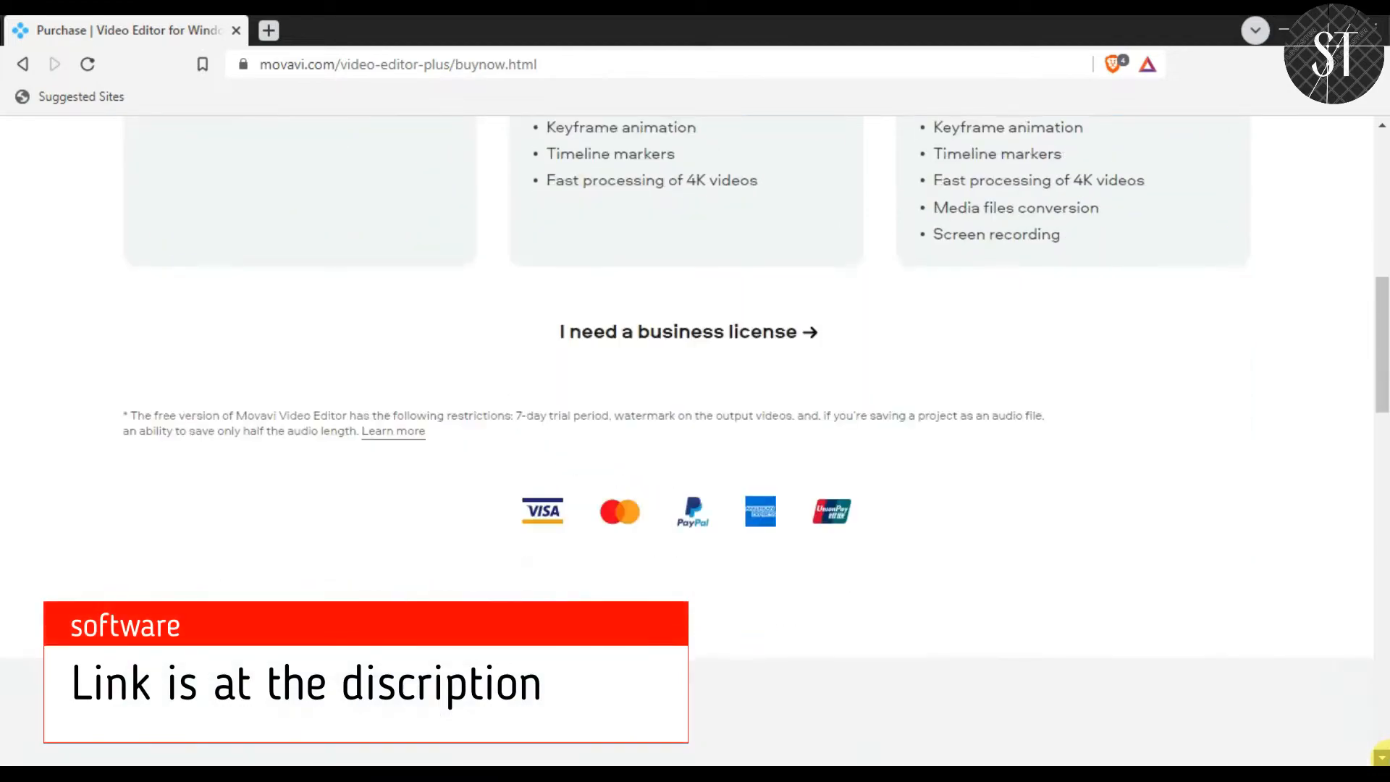
{"action": "scroll", "coordinate": [694, 434], "scroll_direction": "down", "scroll_amount": 10}
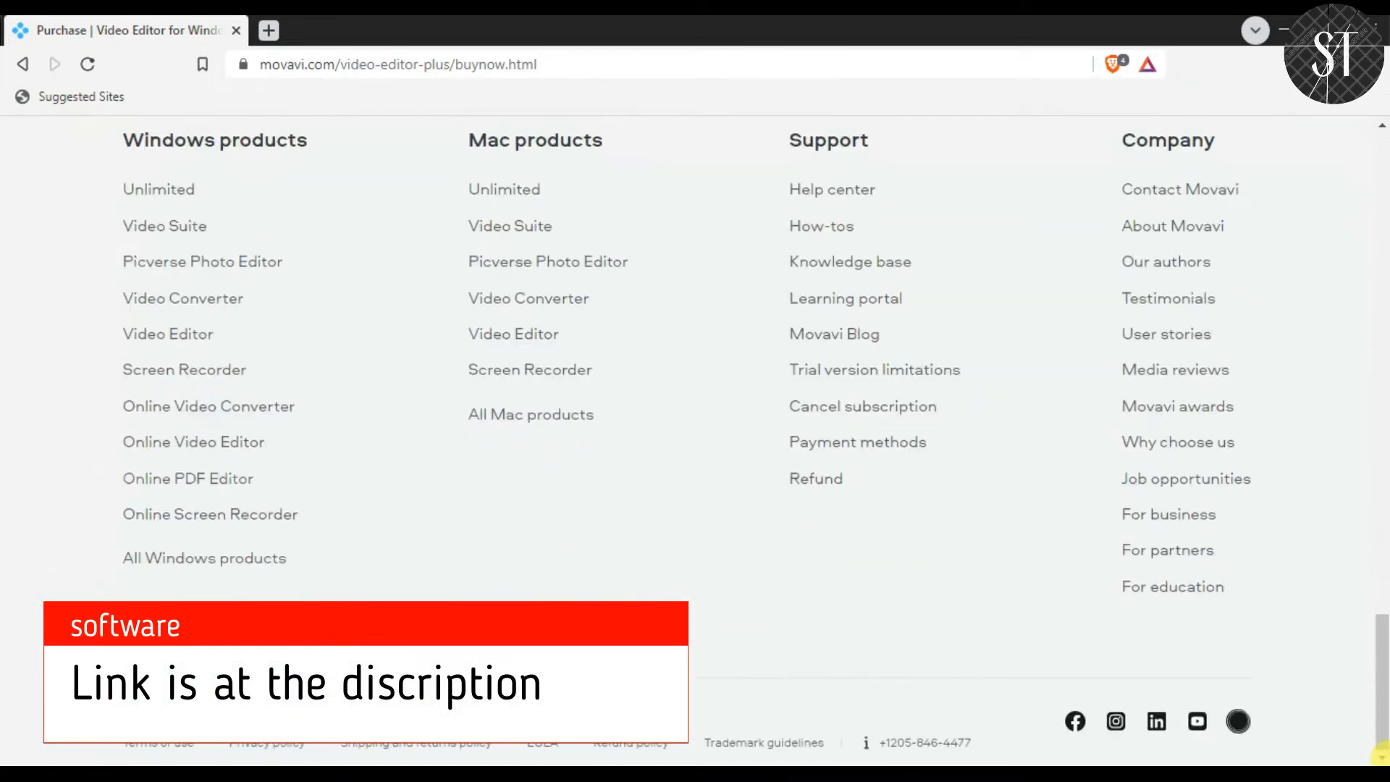
{"action": "left_click", "coordinate": [1381, 126]}
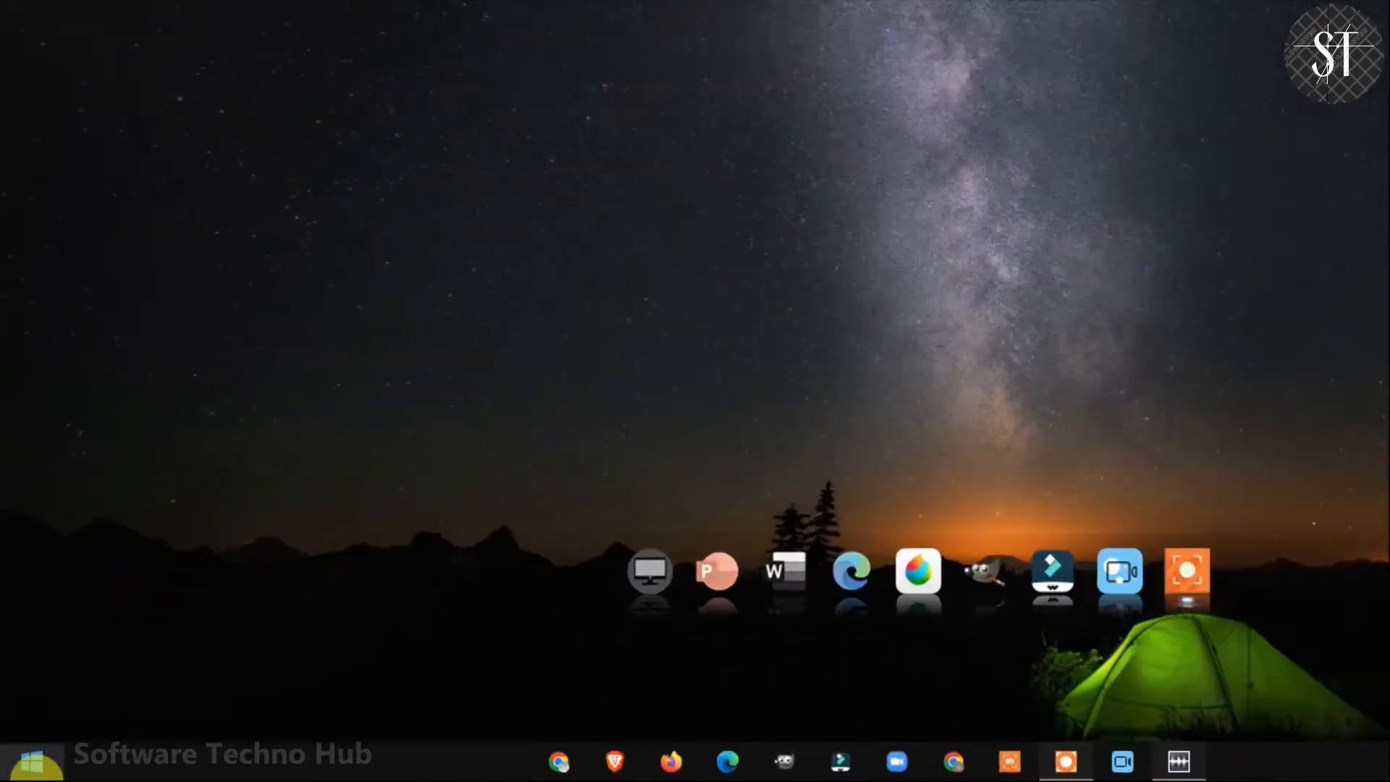
Open Movavi Video Editor Plus and look through its main commands, including the editing and help options
{"action": "key", "text": "super"}
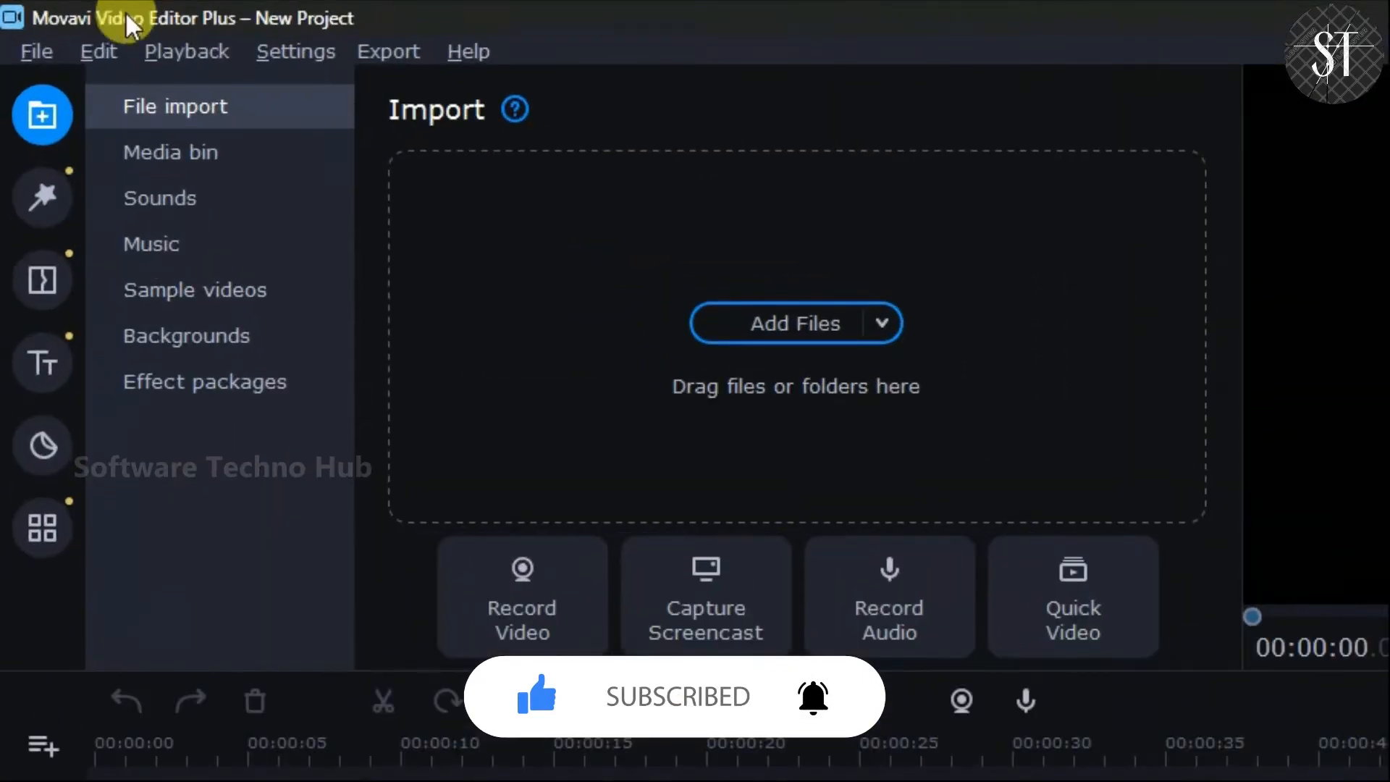
{"action": "left_click", "coordinate": [36, 53]}
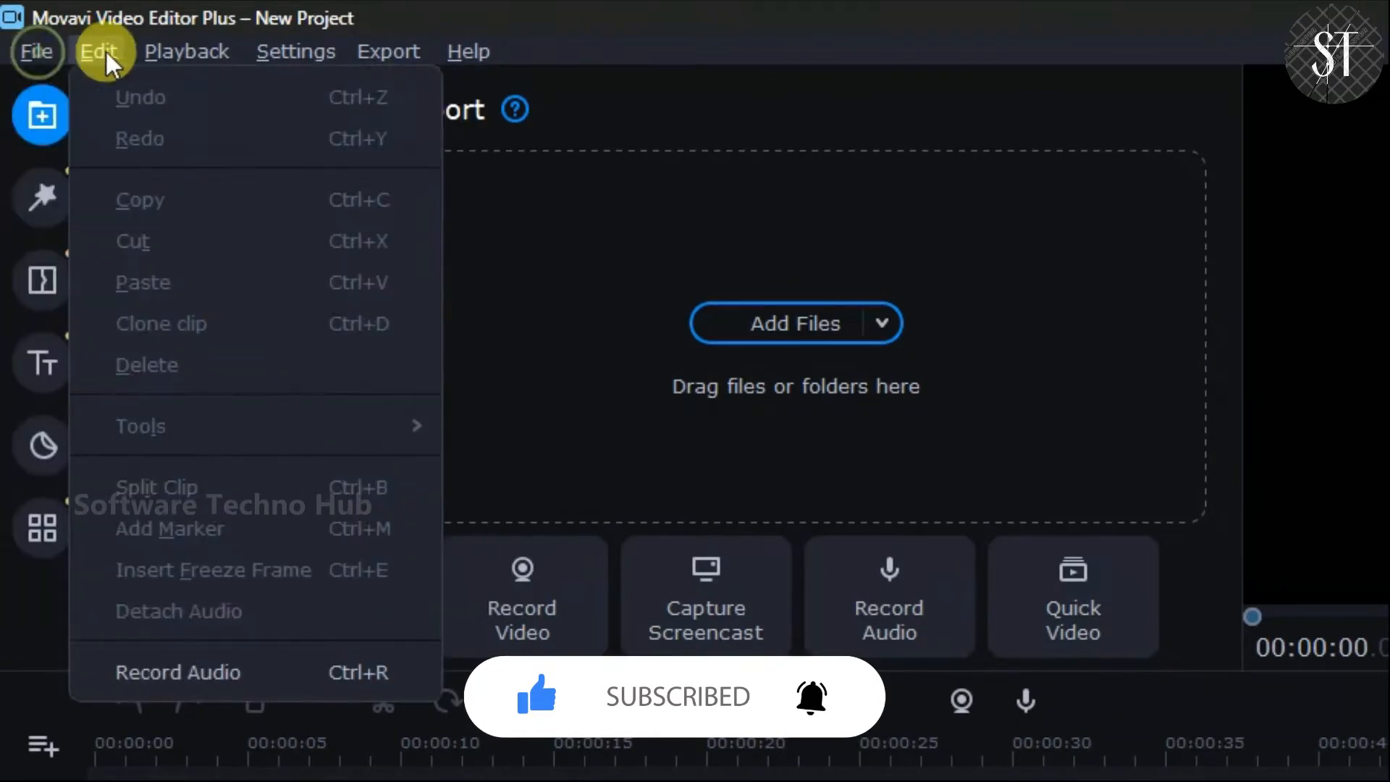
{"action": "mouse_move", "coordinate": [506, 49]}
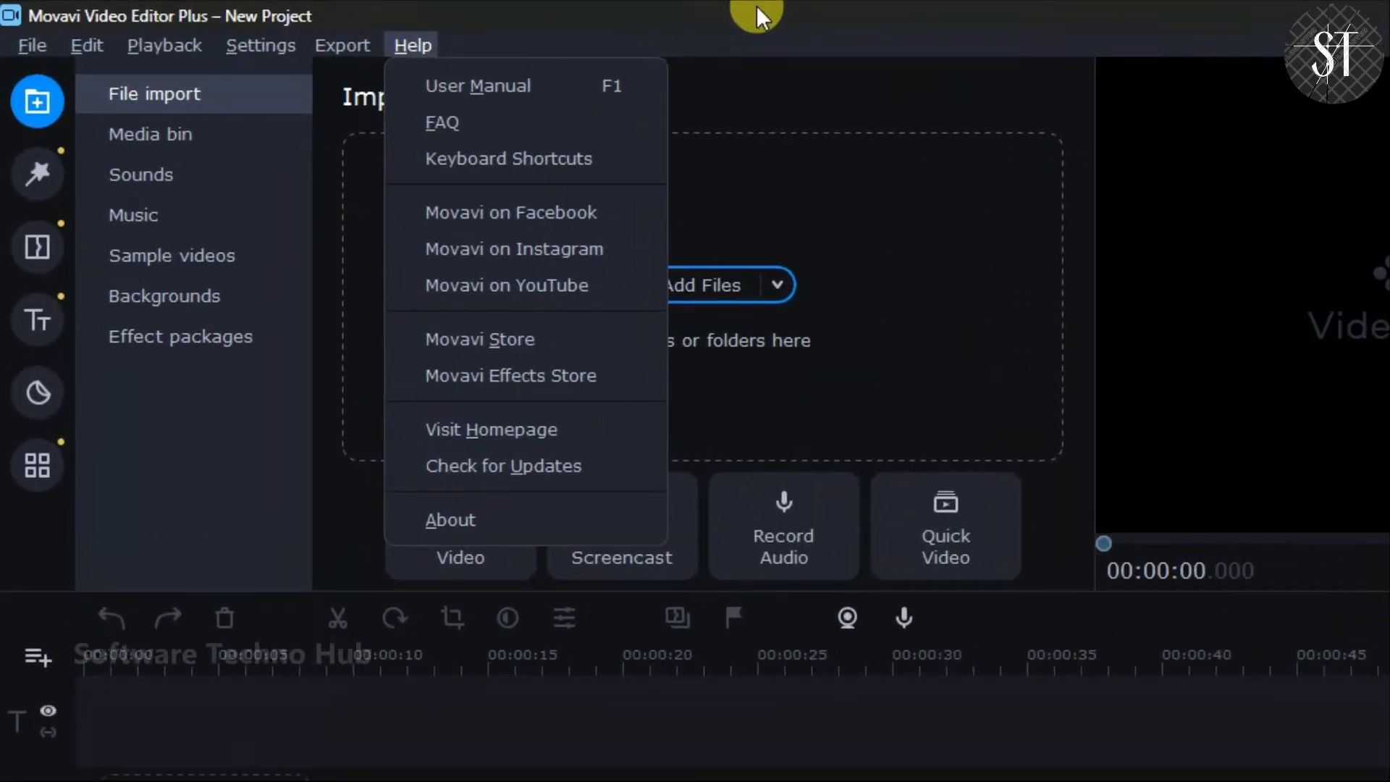
{"action": "left_click", "coordinate": [573, 12]}
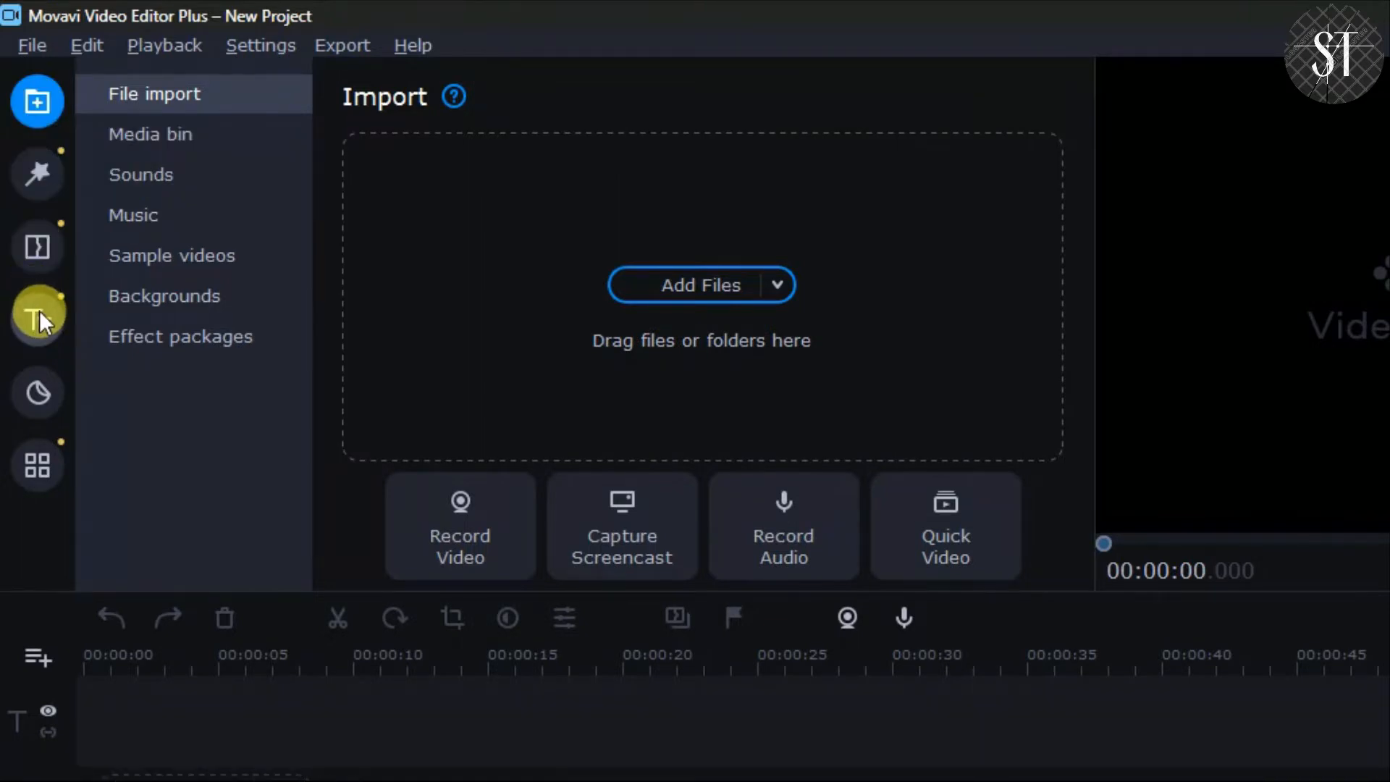
Look through the collection of video editing tools and return to the file import view
{"action": "left_click", "coordinate": [35, 457]}
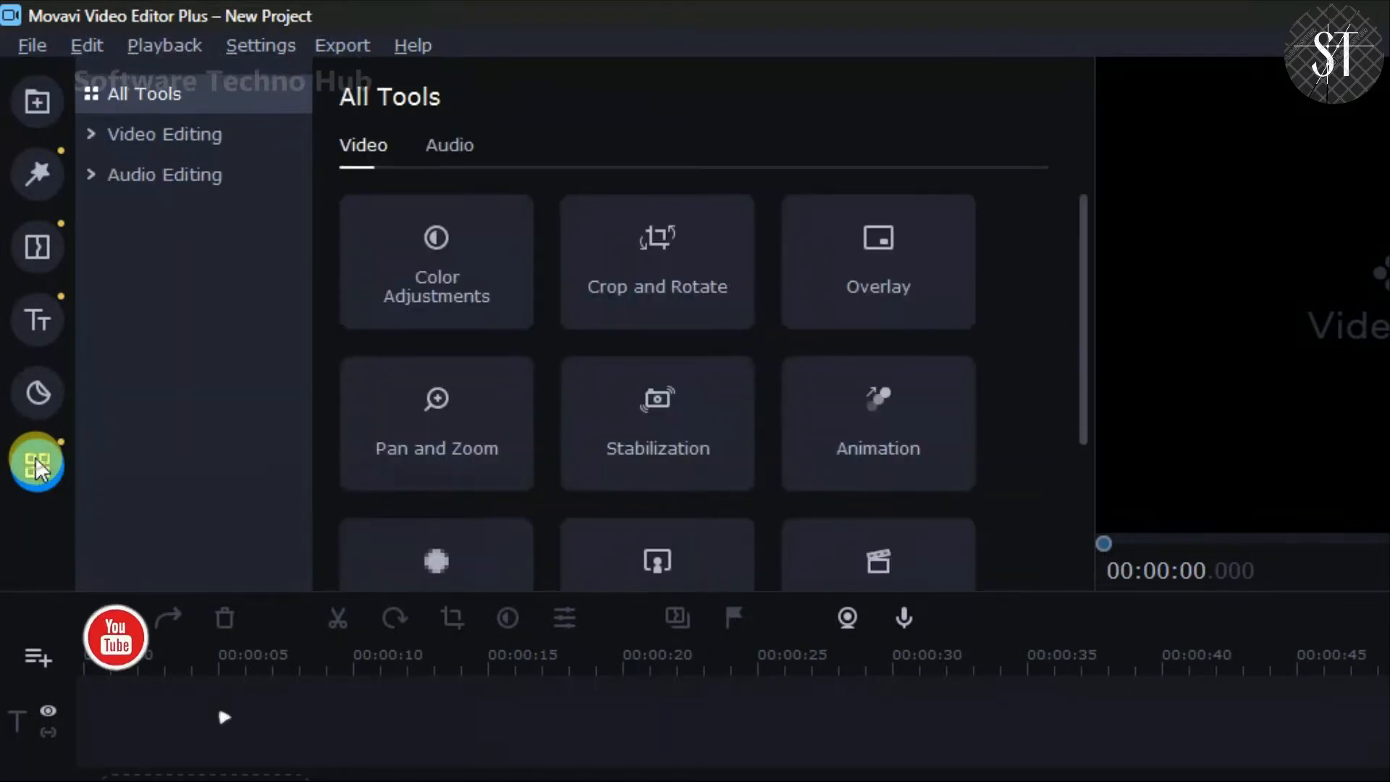
{"action": "scroll", "coordinate": [877, 282], "scroll_direction": "down", "scroll_amount": 3}
{"action": "scroll", "coordinate": [879, 284], "scroll_direction": "up", "scroll_amount": 3}
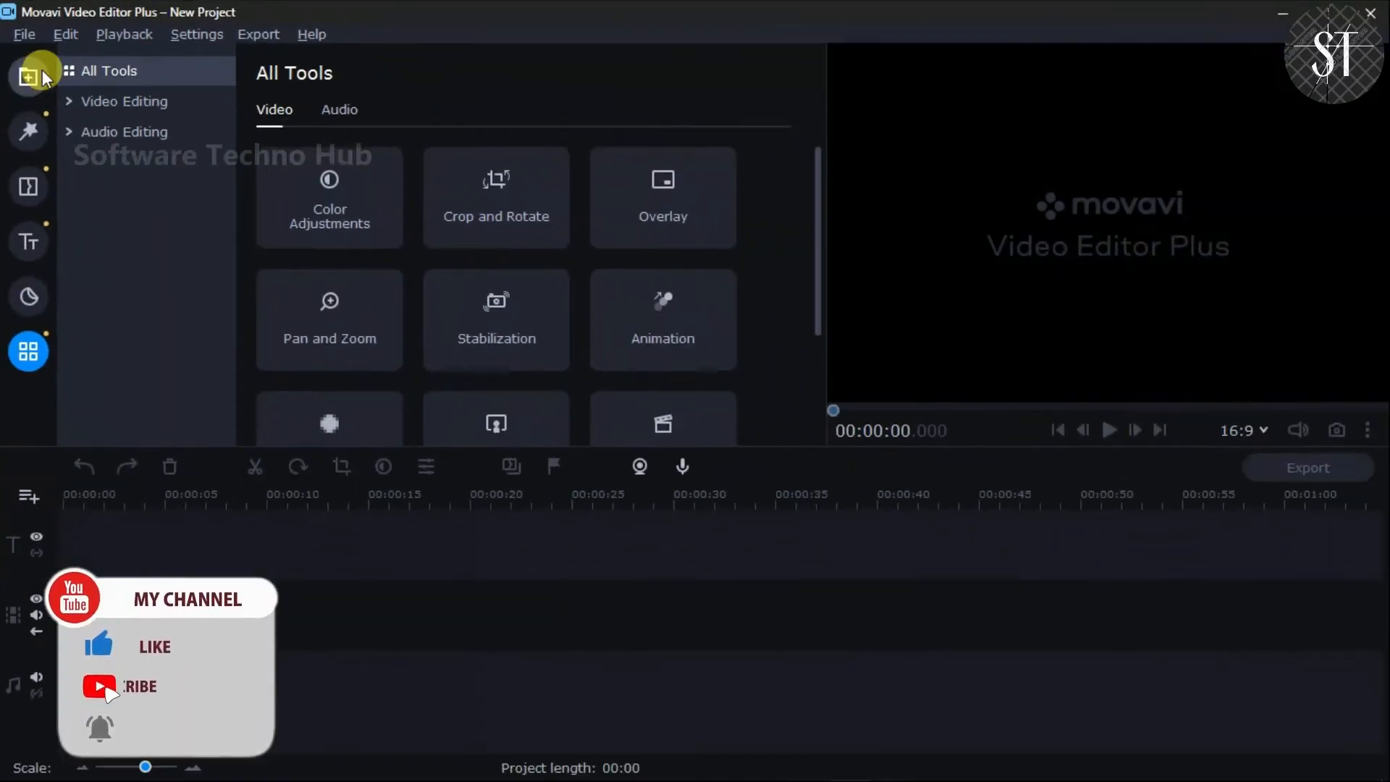
{"action": "left_click", "coordinate": [42, 74]}
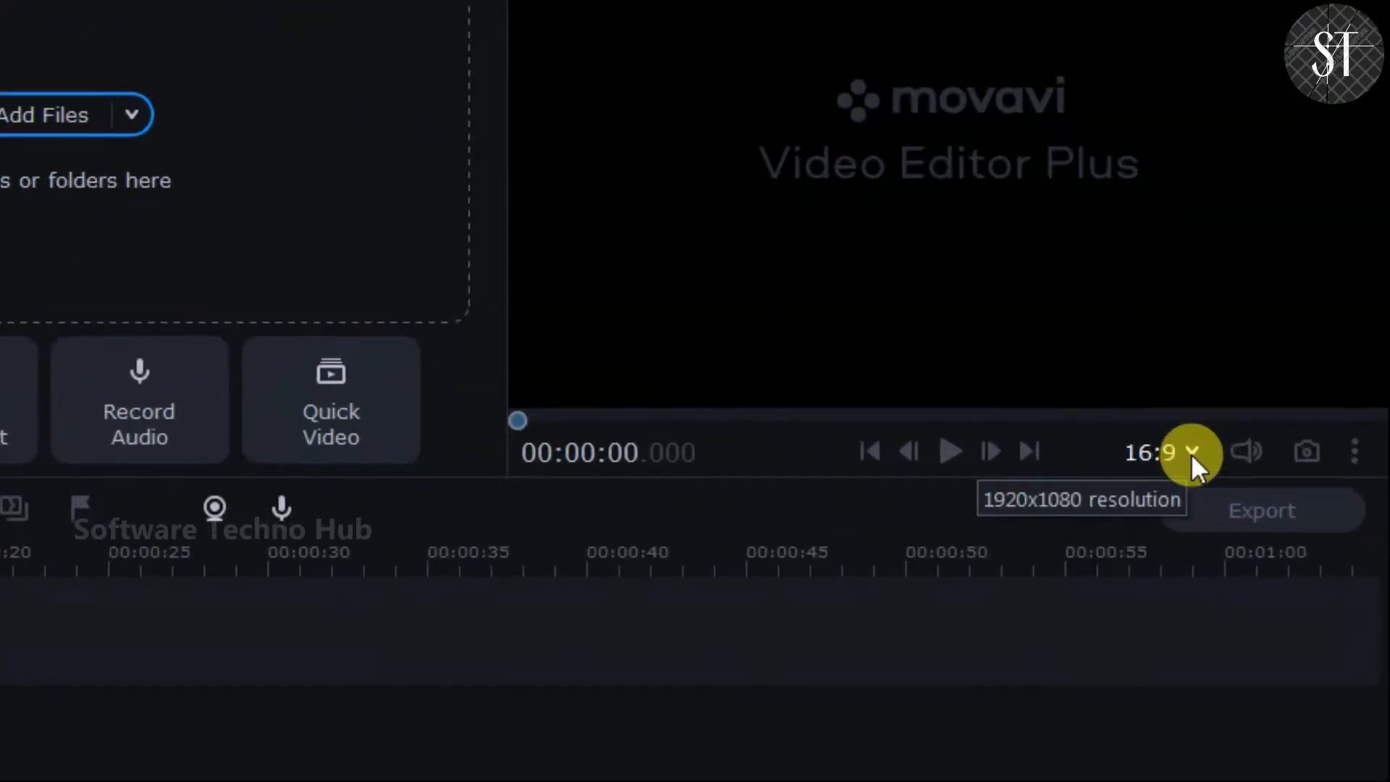
Set the project resolution to 3840x2160 (16:9) in the custom aspect ratio settings
{"action": "left_click", "coordinate": [1191, 453]}
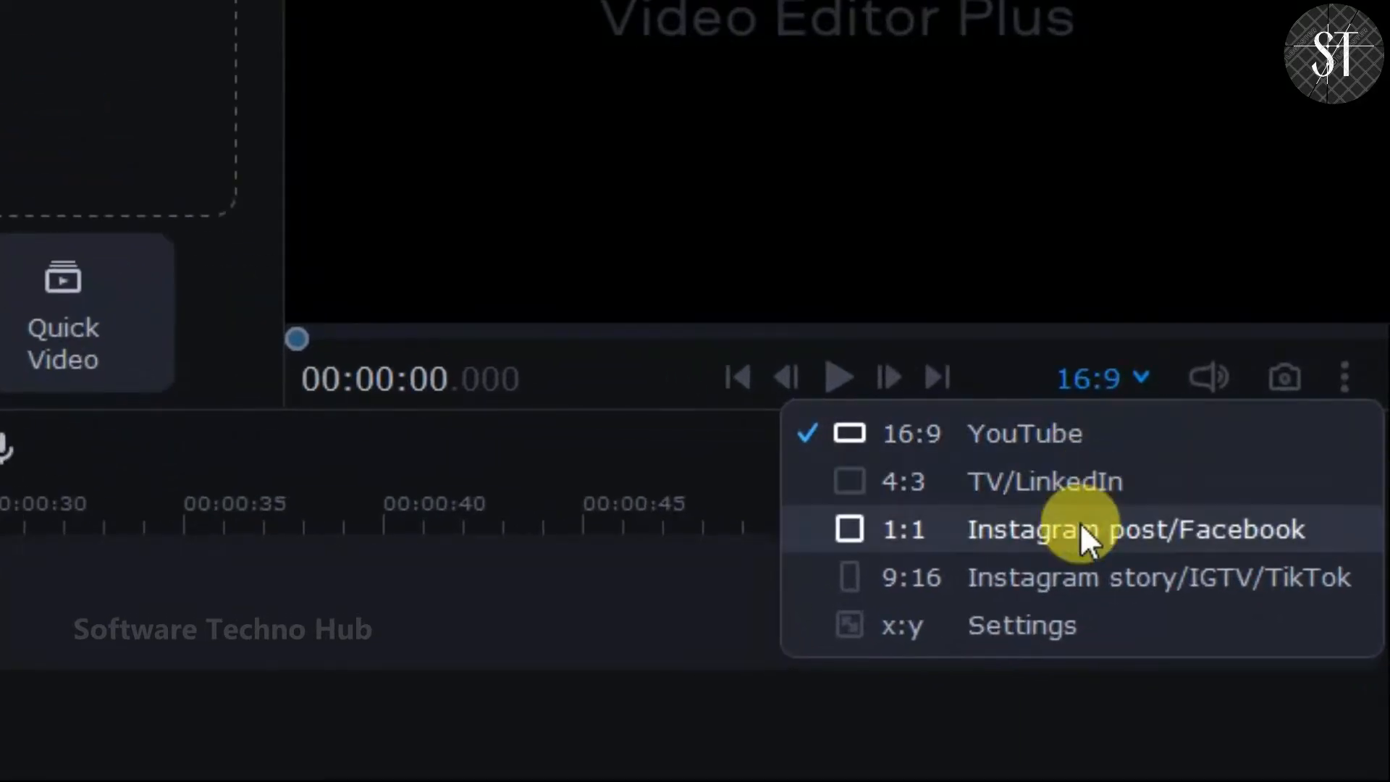
{"action": "left_click", "coordinate": [1078, 627]}
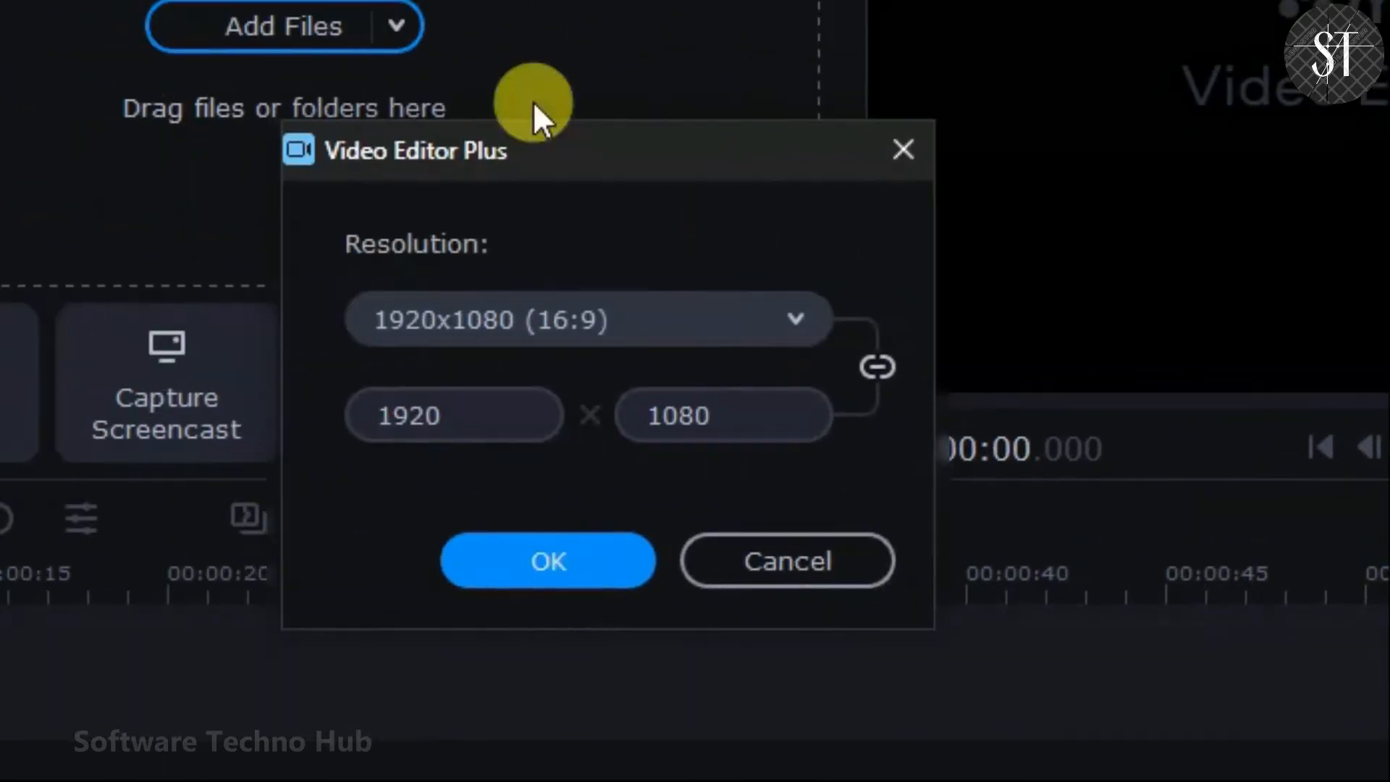
{"action": "left_click", "coordinate": [796, 319]}
{"action": "scroll", "coordinate": [637, 420], "scroll_direction": "down", "scroll_amount": 1}
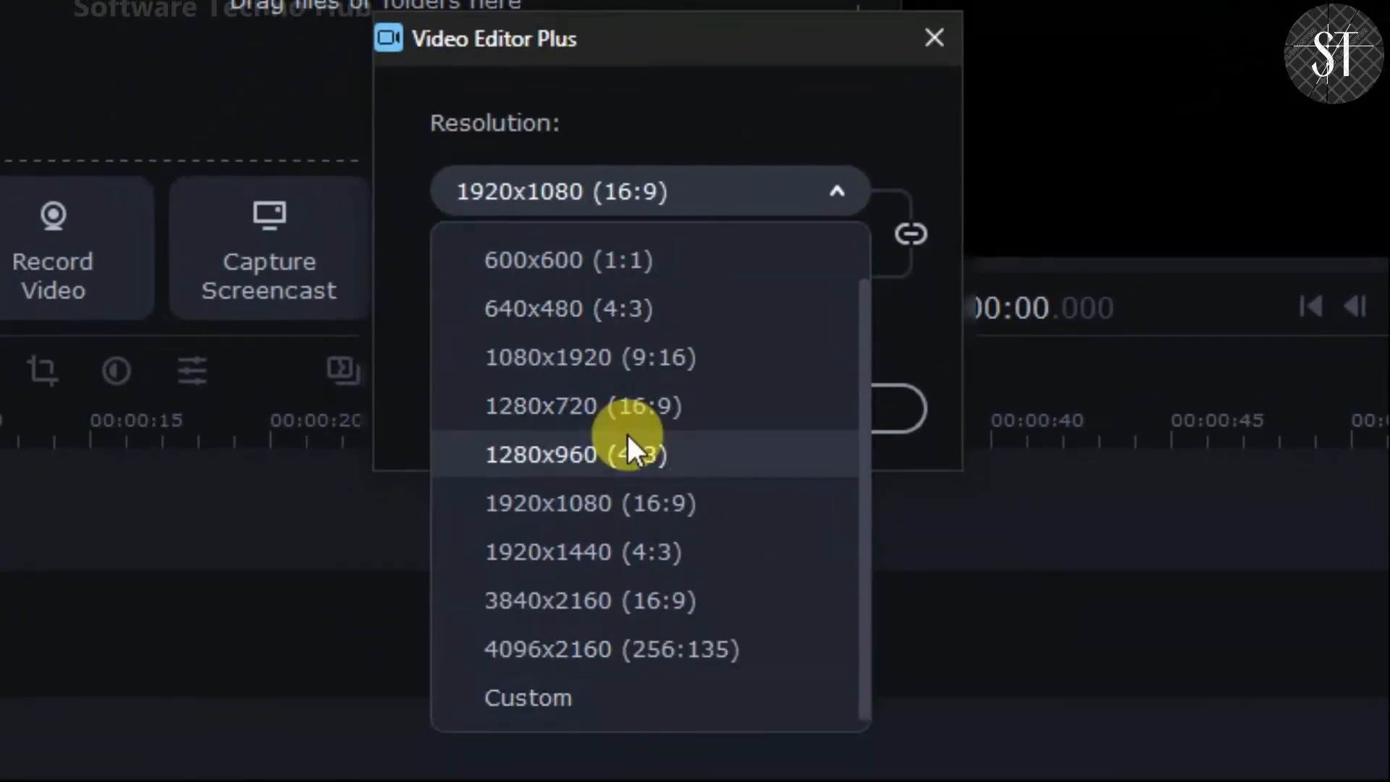
{"action": "left_click", "coordinate": [527, 693]}
{"action": "left_click", "coordinate": [671, 180]}
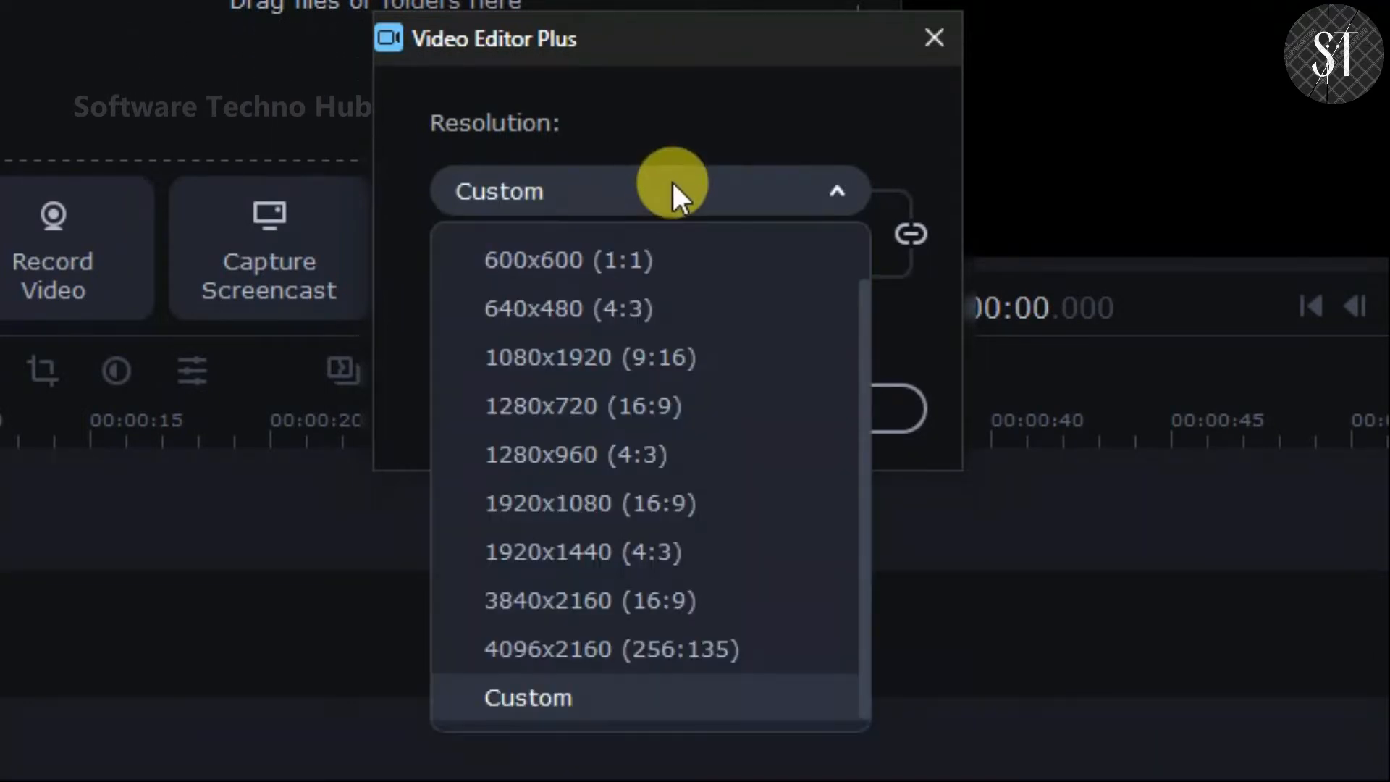
{"action": "scroll", "coordinate": [692, 430], "scroll_direction": "up", "scroll_amount": 1}
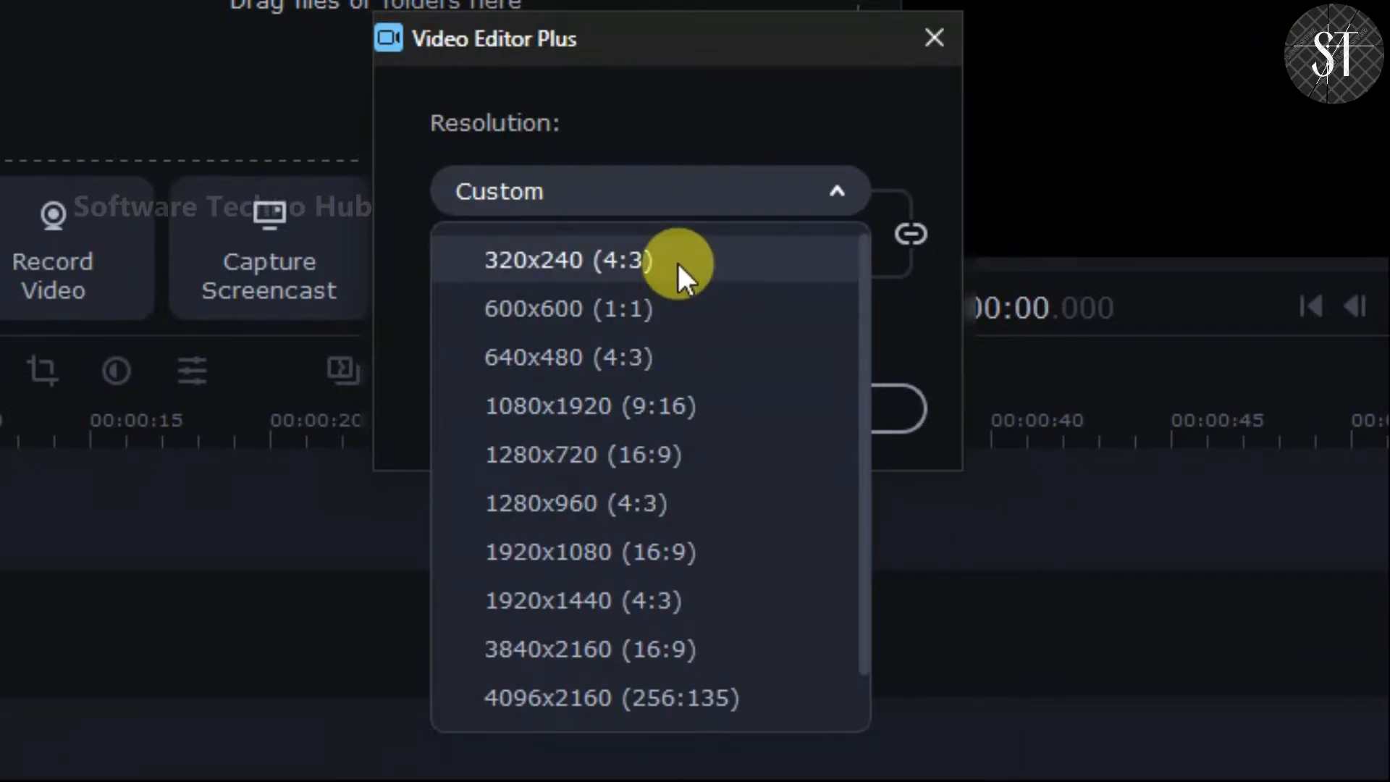
{"action": "scroll", "coordinate": [676, 260], "scroll_direction": "down", "scroll_amount": 1}
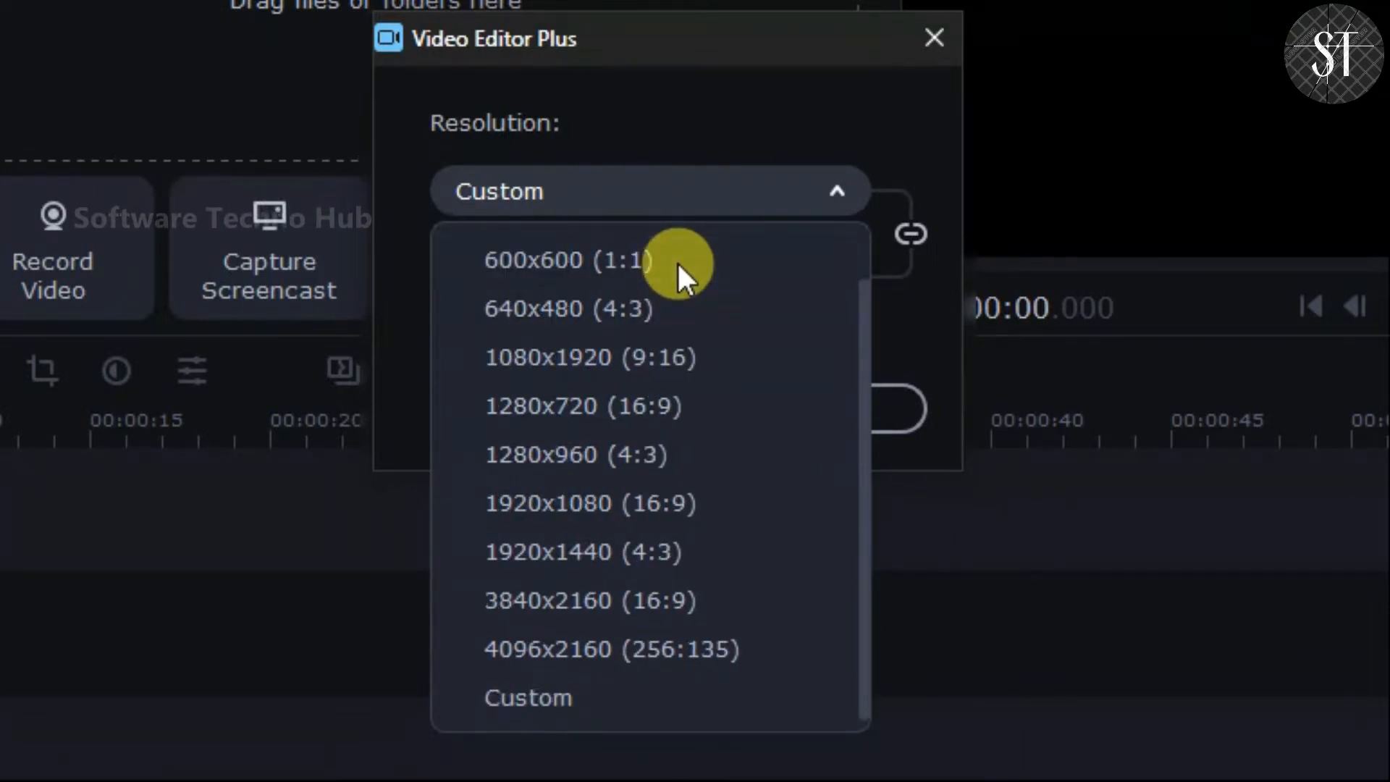
{"action": "left_click", "coordinate": [709, 590]}
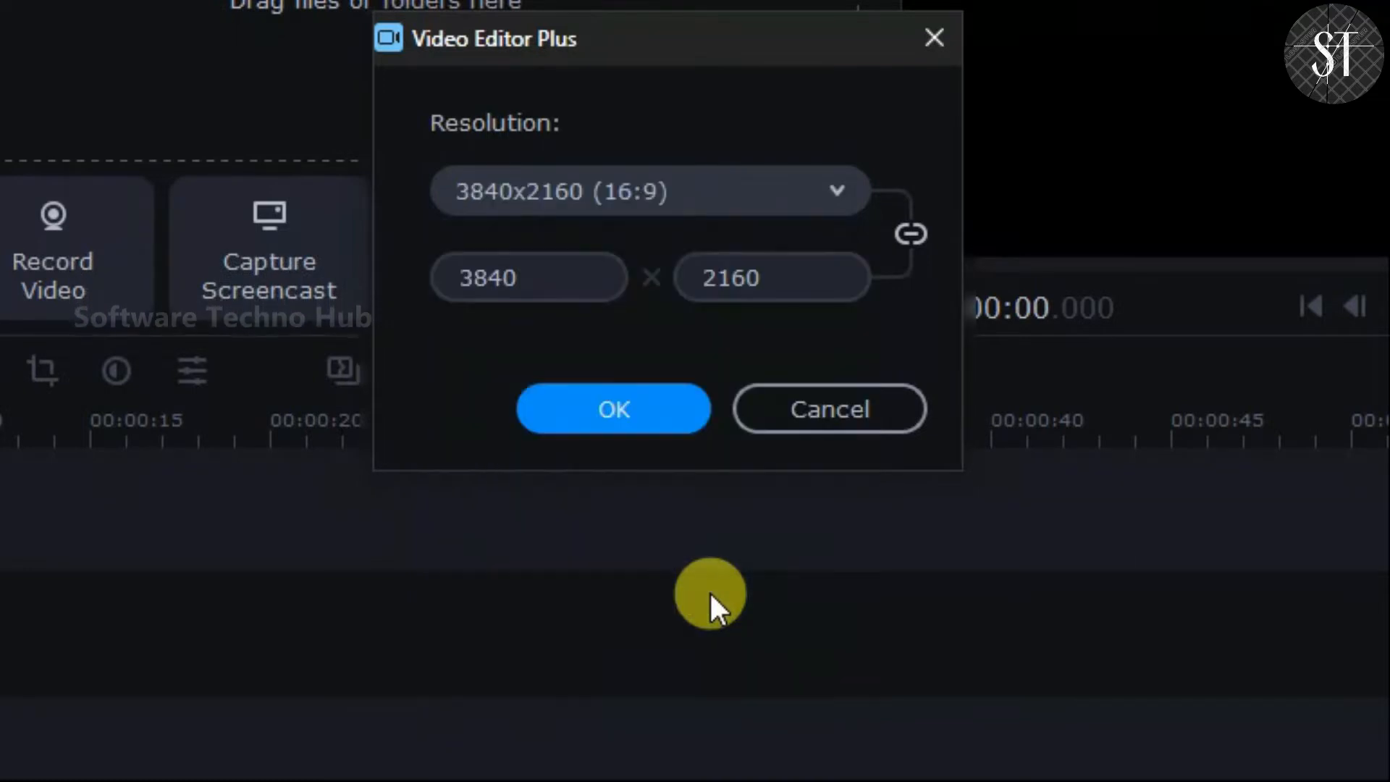
{"action": "left_click", "coordinate": [615, 410]}
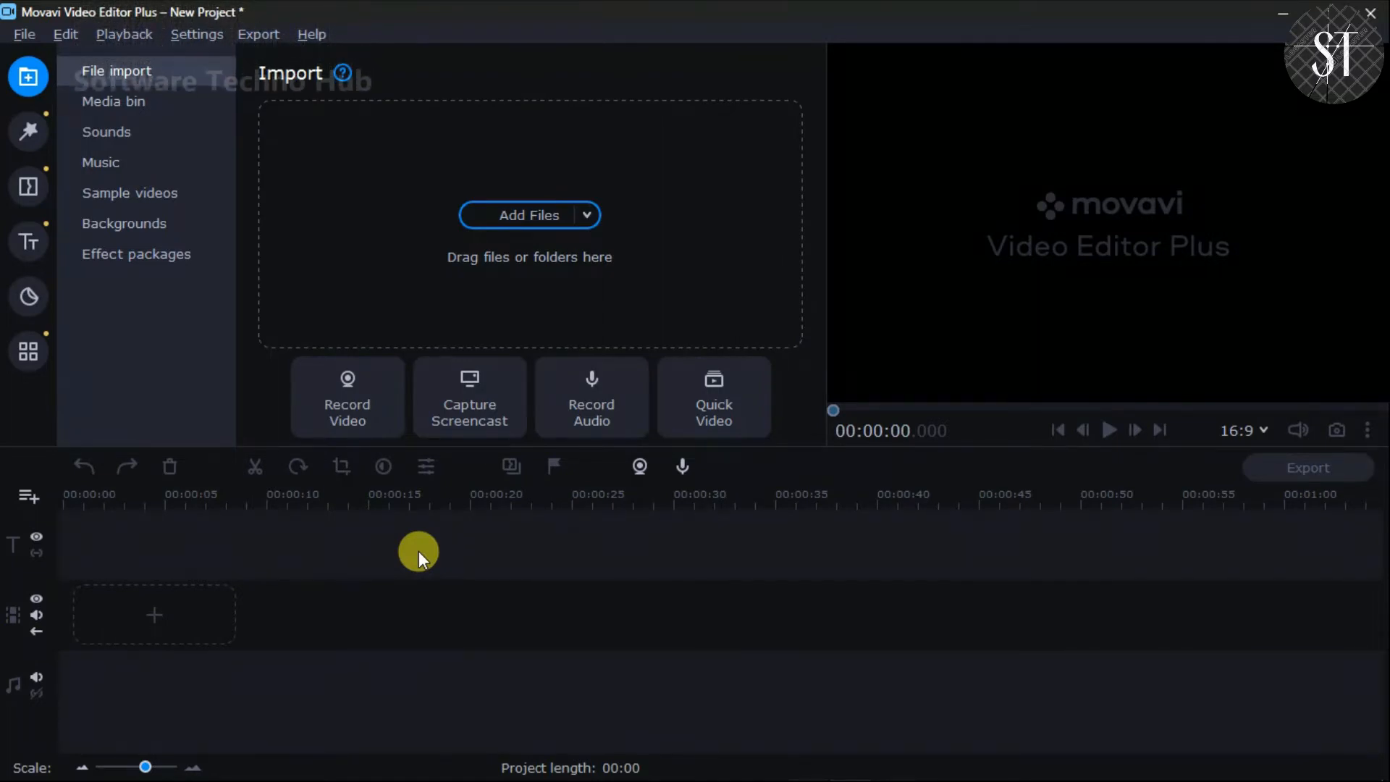
Start the Quick Video wizard, discarding the project's unsaved changes, and maximize the wizard window
{"action": "left_click", "coordinate": [737, 419]}
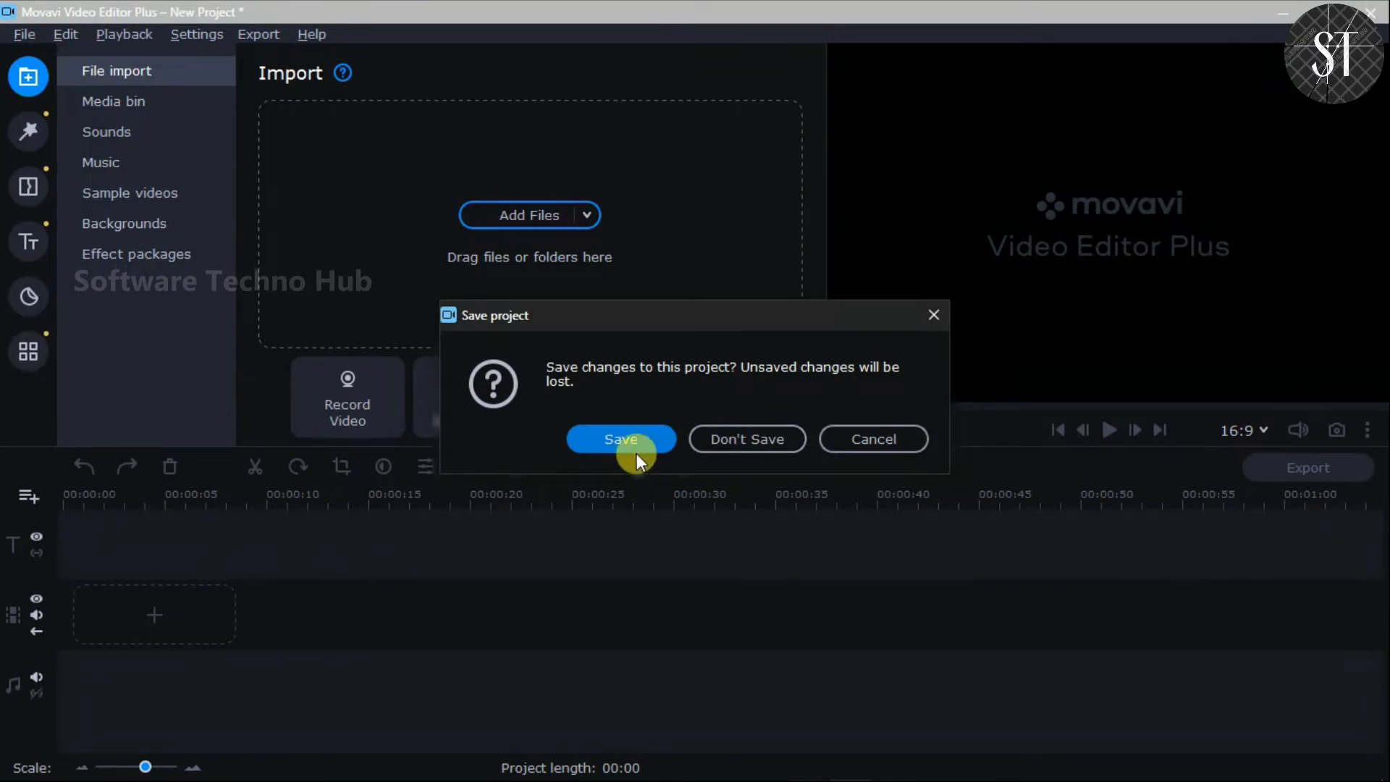
{"action": "left_click", "coordinate": [755, 439]}
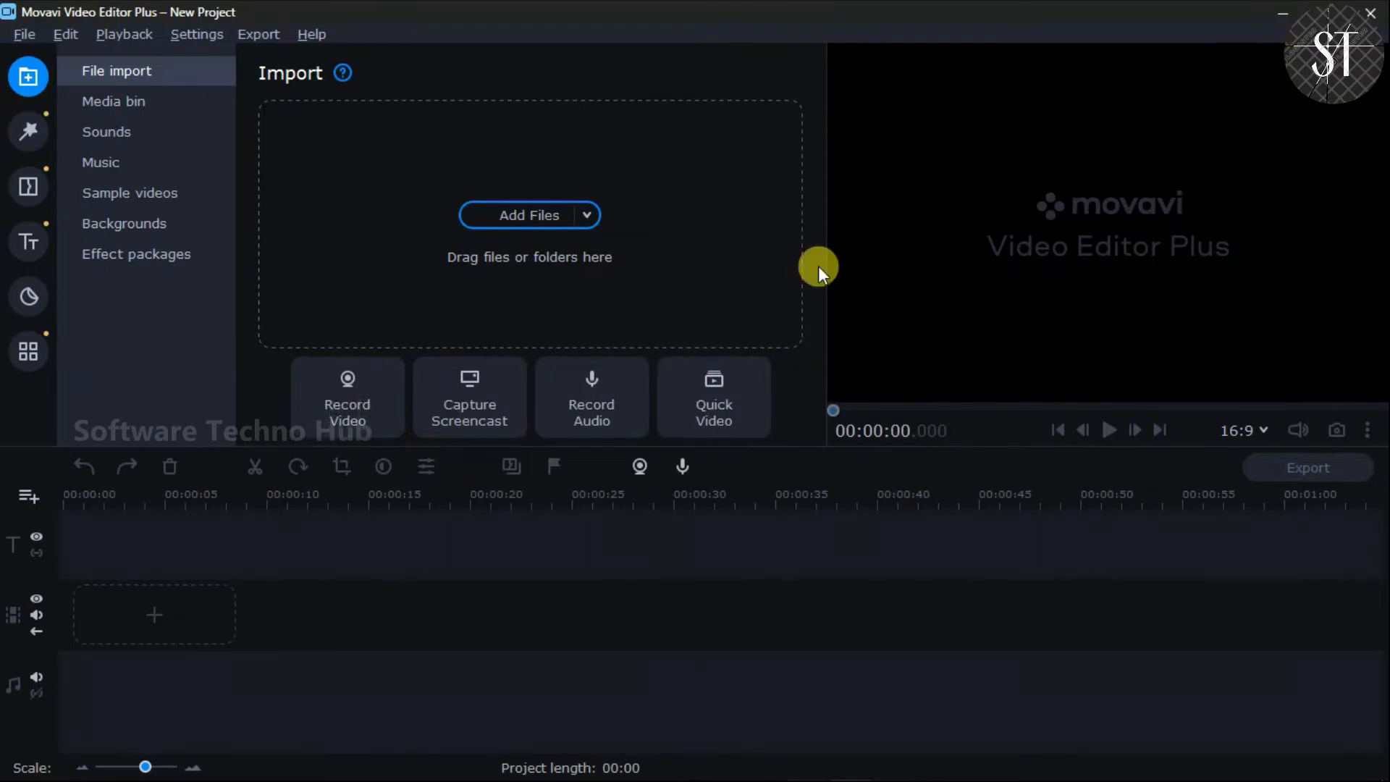
{"action": "left_click", "coordinate": [710, 412]}
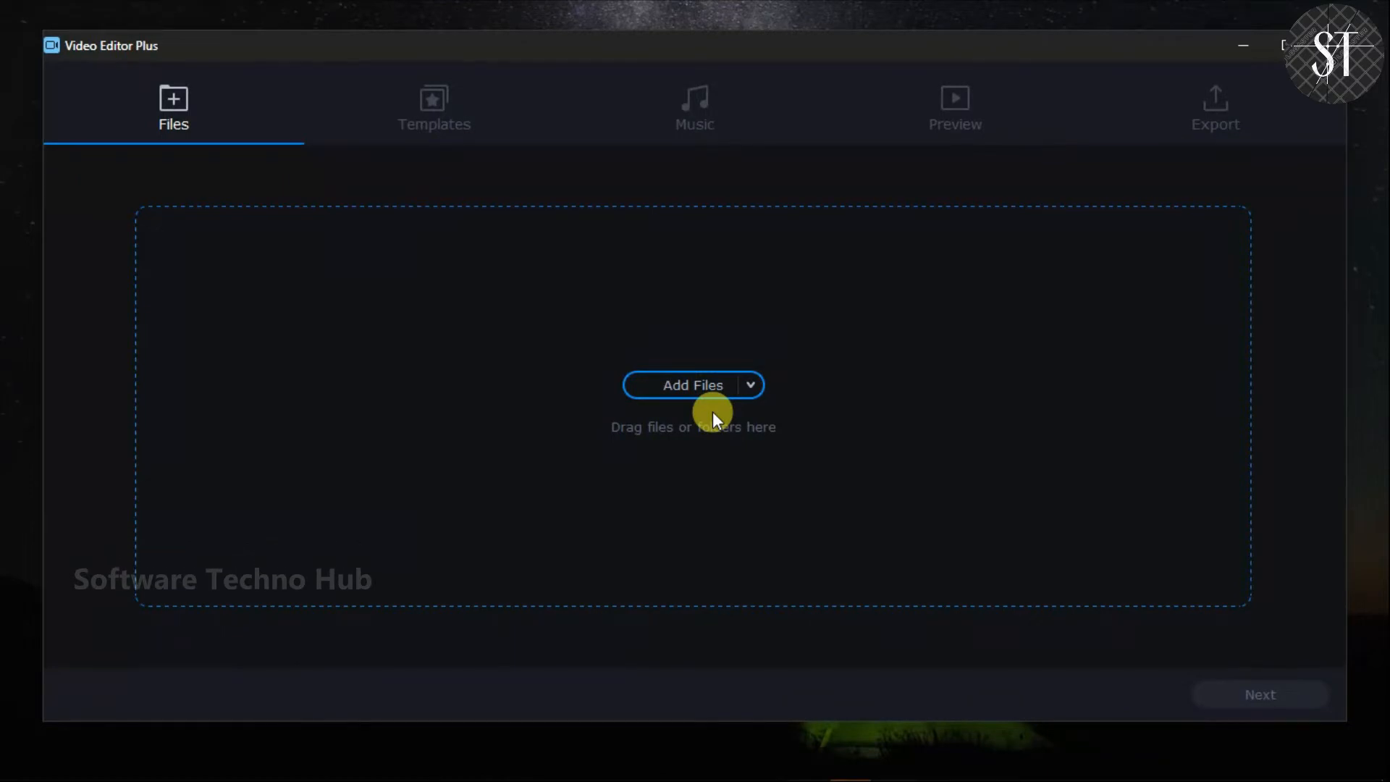
{"action": "left_click", "coordinate": [1283, 45]}
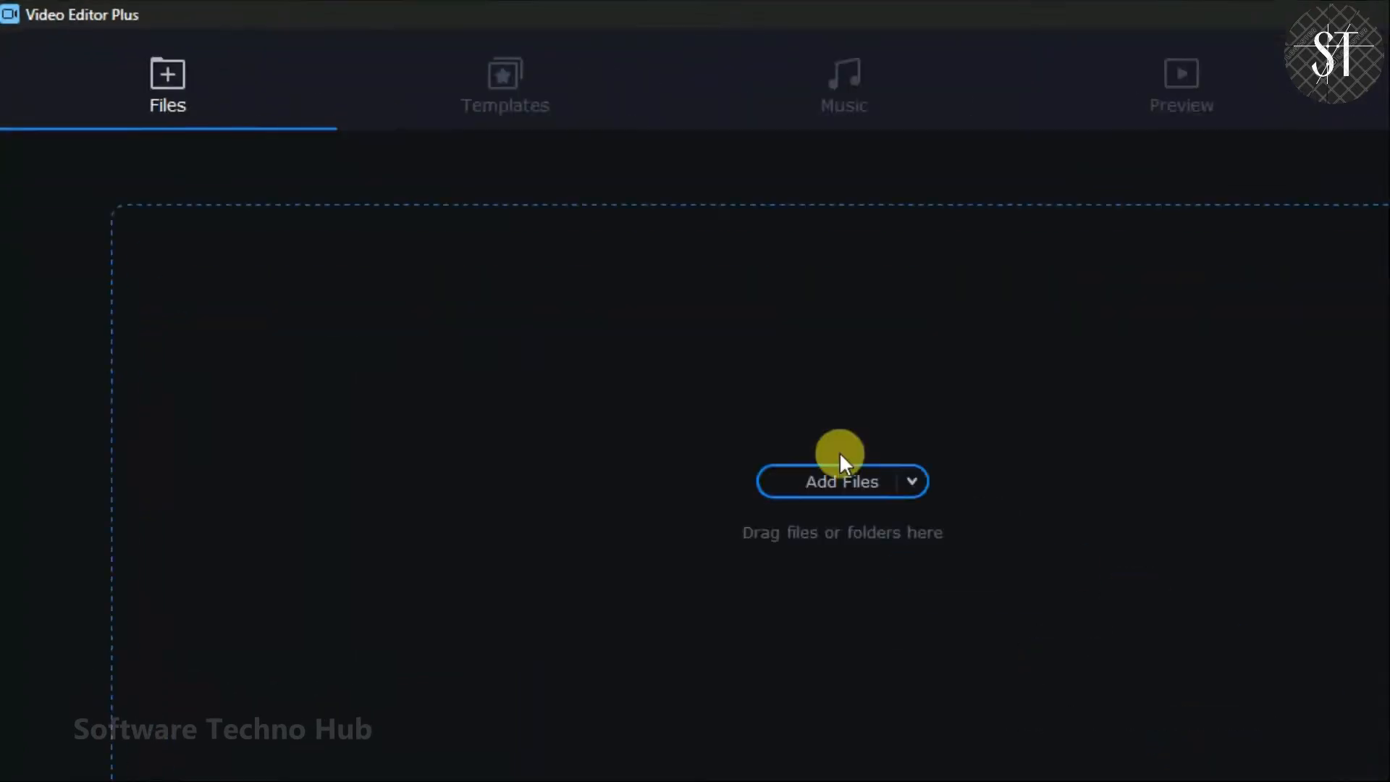
Add the output video from Local Disk (E:) to the Quick Video files
{"action": "left_click", "coordinate": [696, 402]}
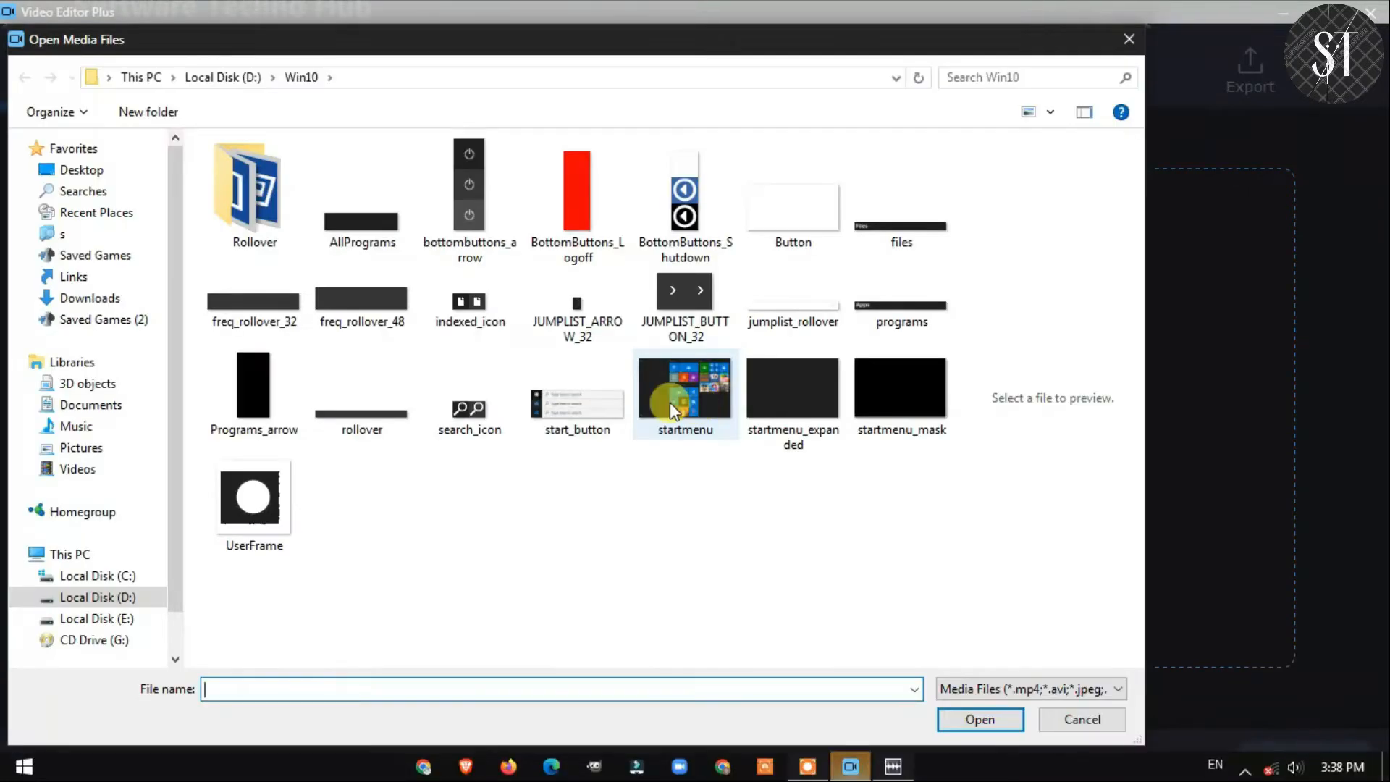
{"action": "left_click", "coordinate": [101, 621]}
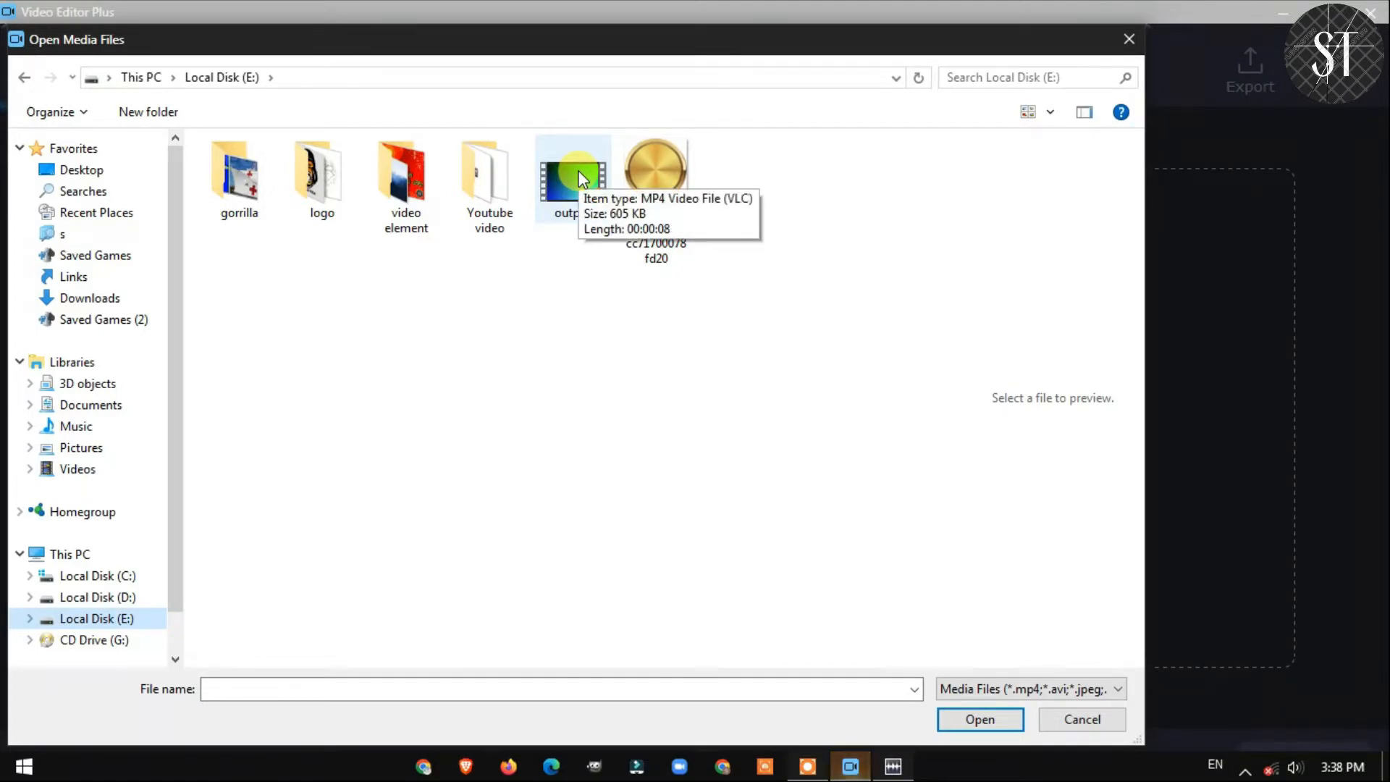
{"action": "double_click", "coordinate": [579, 173]}
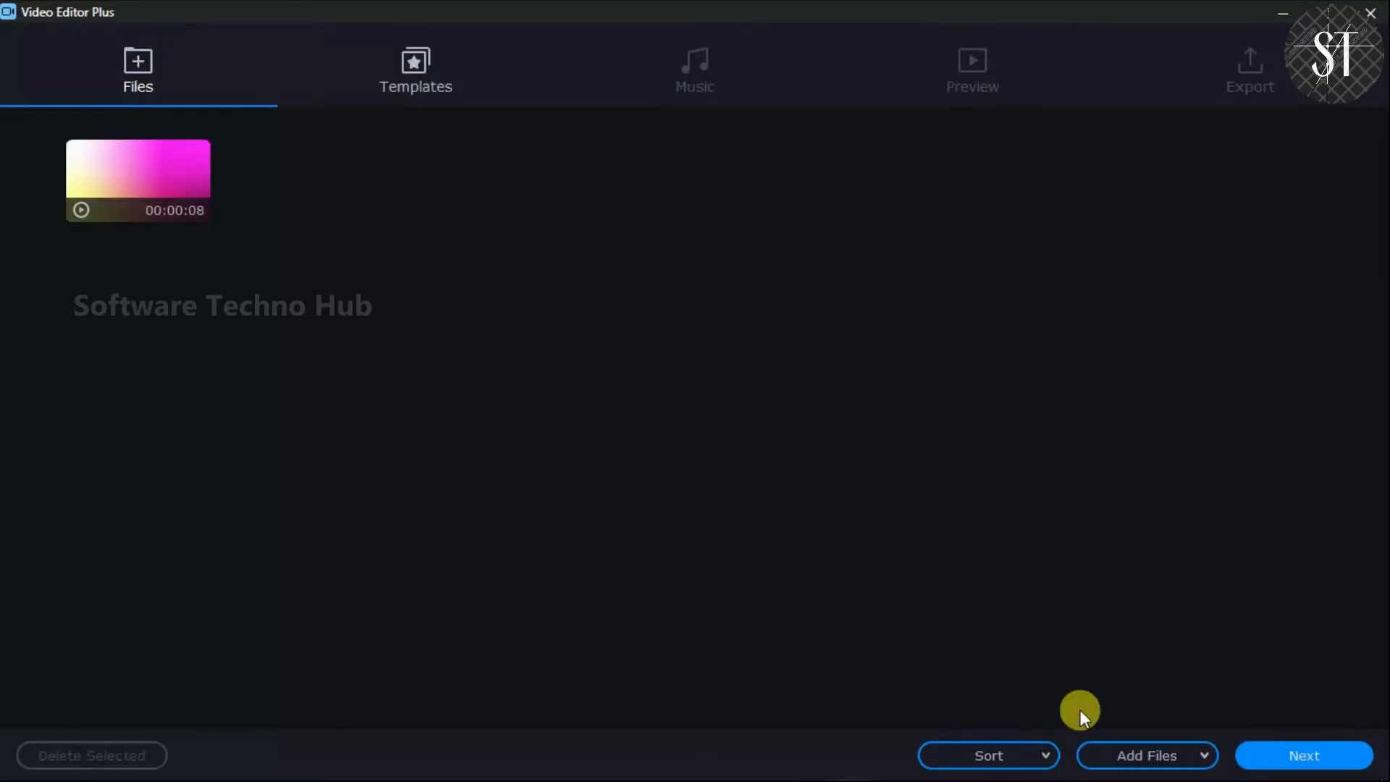
Add the LKarBS and Untitled images from the video element folder on Local Disk (E:)
{"action": "left_click", "coordinate": [1133, 752]}
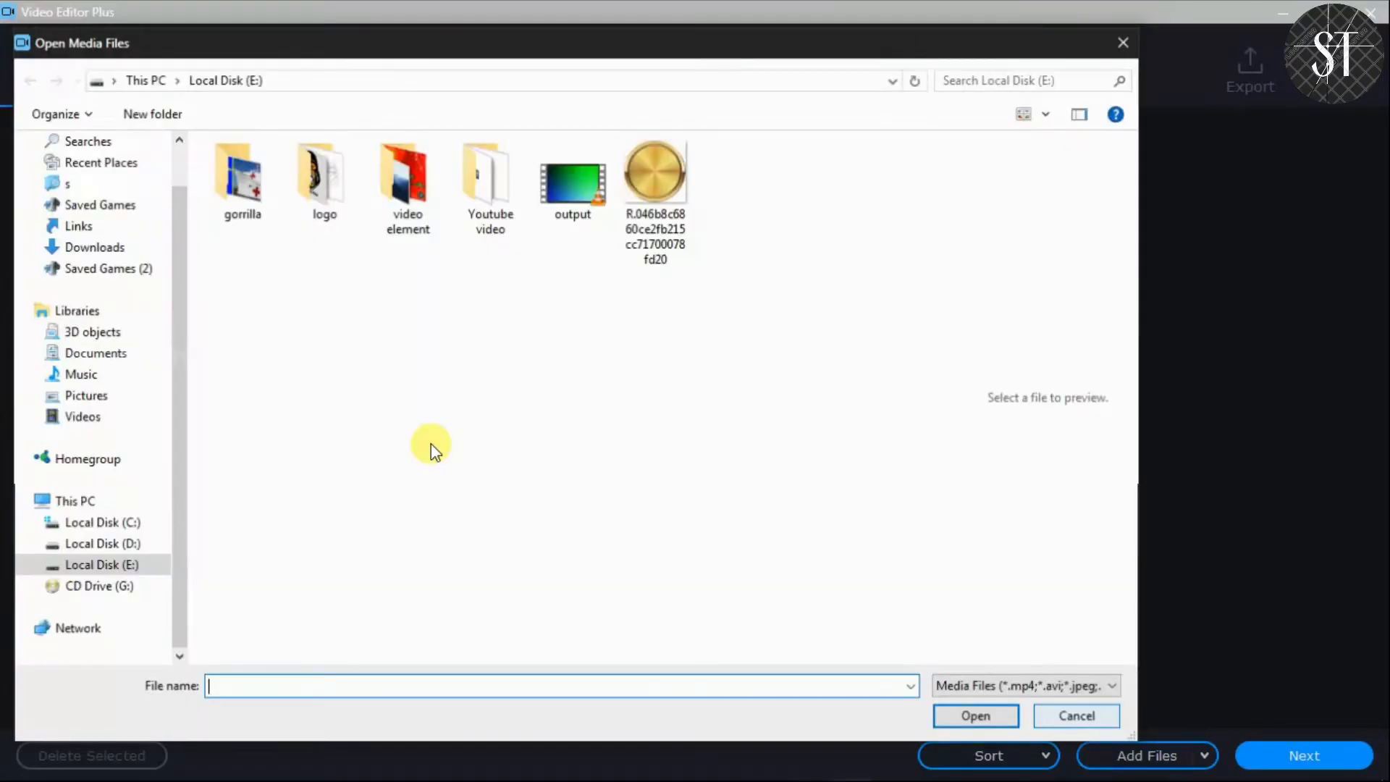
{"action": "double_click", "coordinate": [406, 199]}
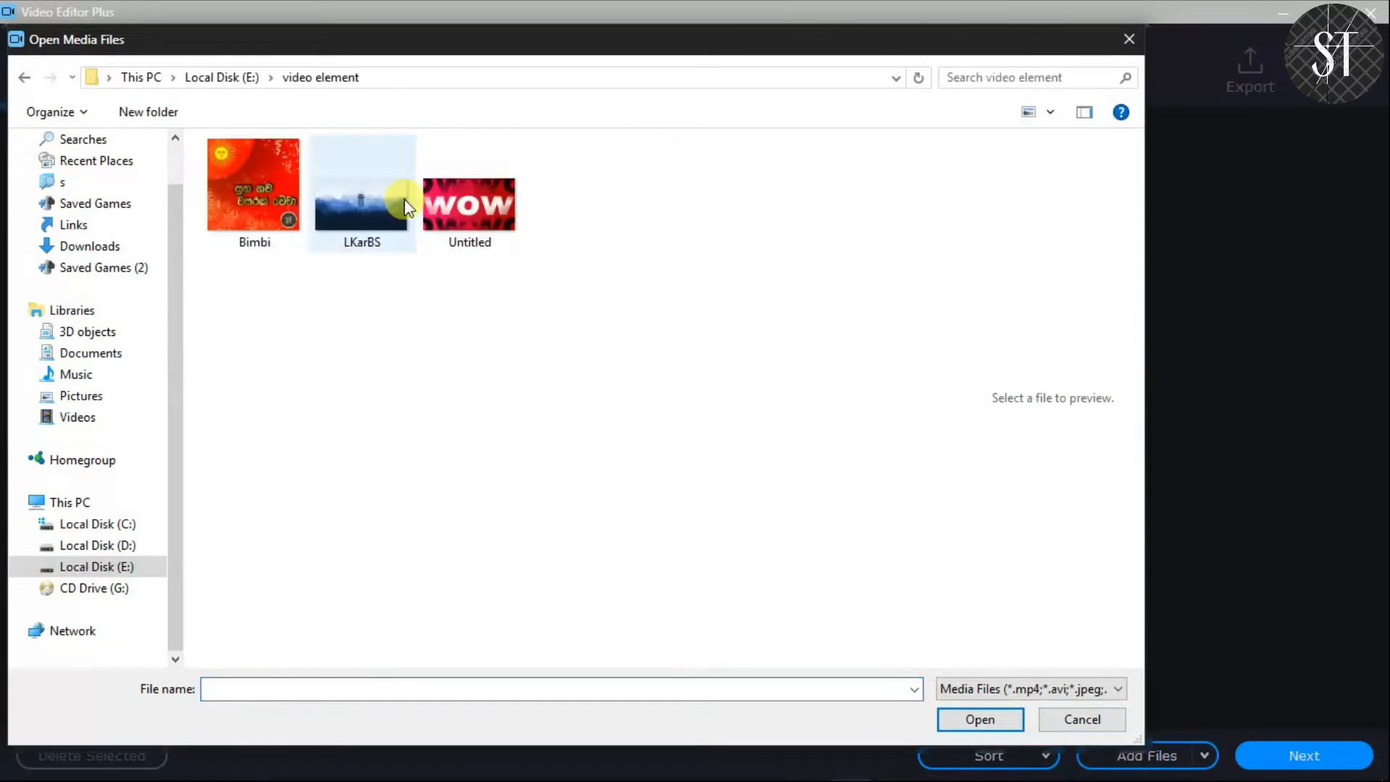
{"action": "left_click", "coordinate": [379, 197]}
{"action": "left_click_drag", "start_coordinate": [354, 300], "coordinate": [498, 193]}
{"action": "left_click", "coordinate": [980, 719]}
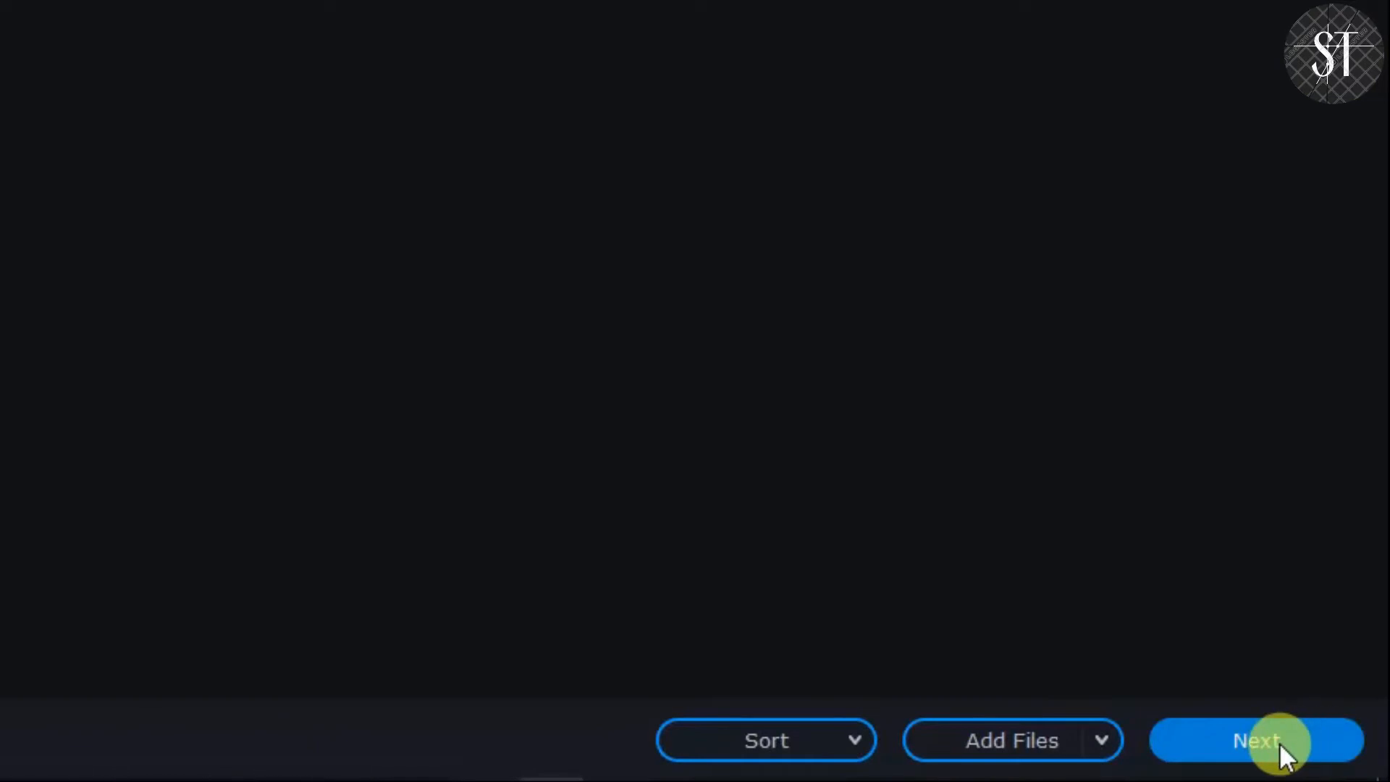
Apply the Crossfade template to the quick video, rewind its preview to the start, and continue to the music stage
{"action": "left_click", "coordinate": [1279, 741]}
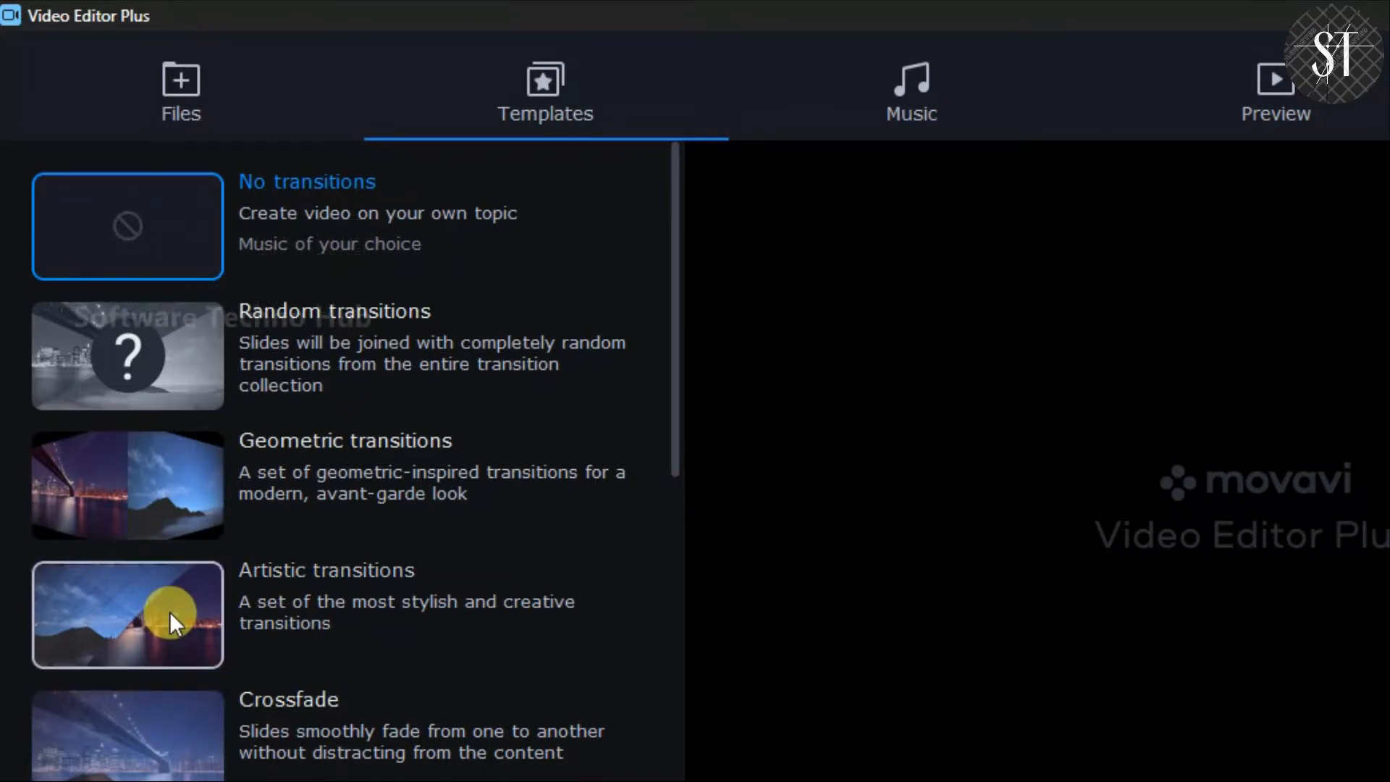
{"action": "left_click", "coordinate": [166, 719]}
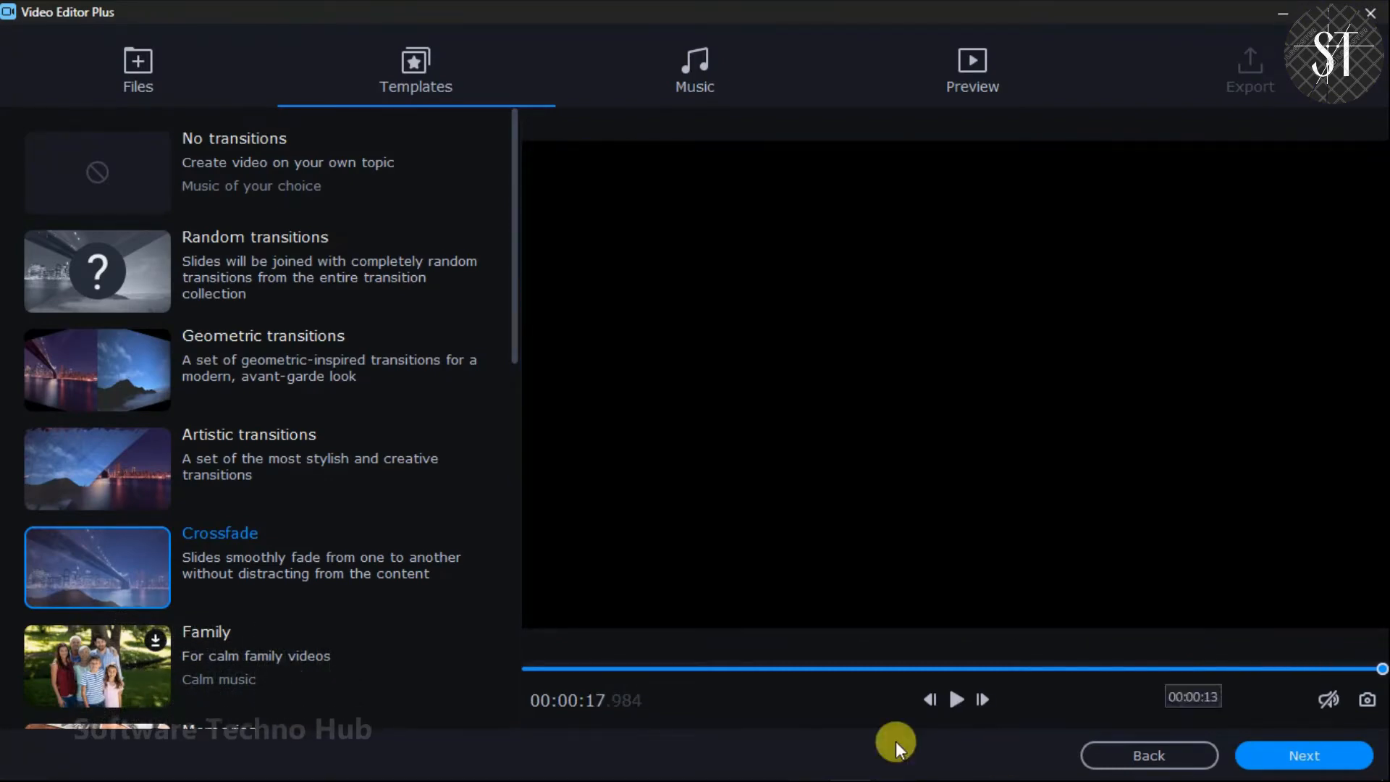
{"action": "left_click", "coordinate": [528, 668]}
{"action": "left_click_drag", "start_coordinate": [527, 669], "coordinate": [483, 667]}
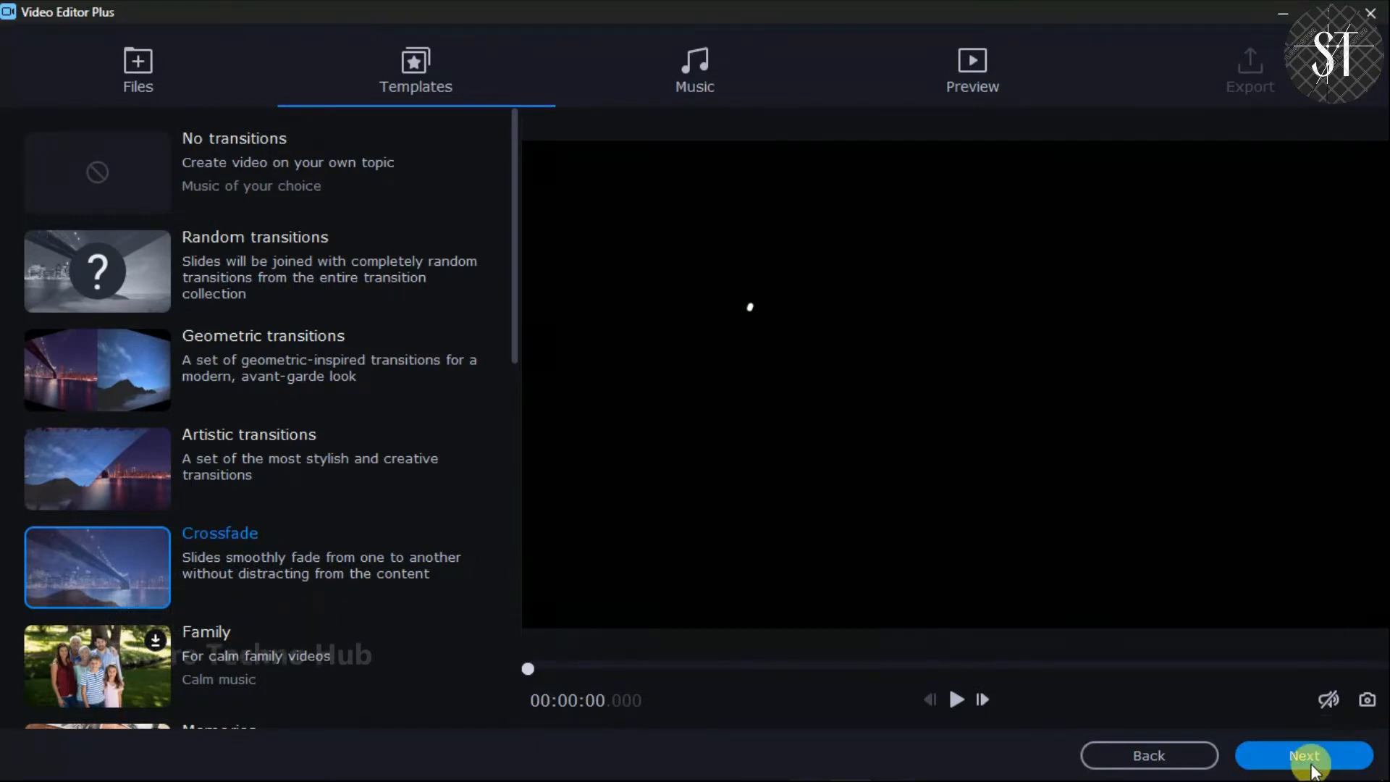
{"action": "left_click", "coordinate": [1312, 760]}
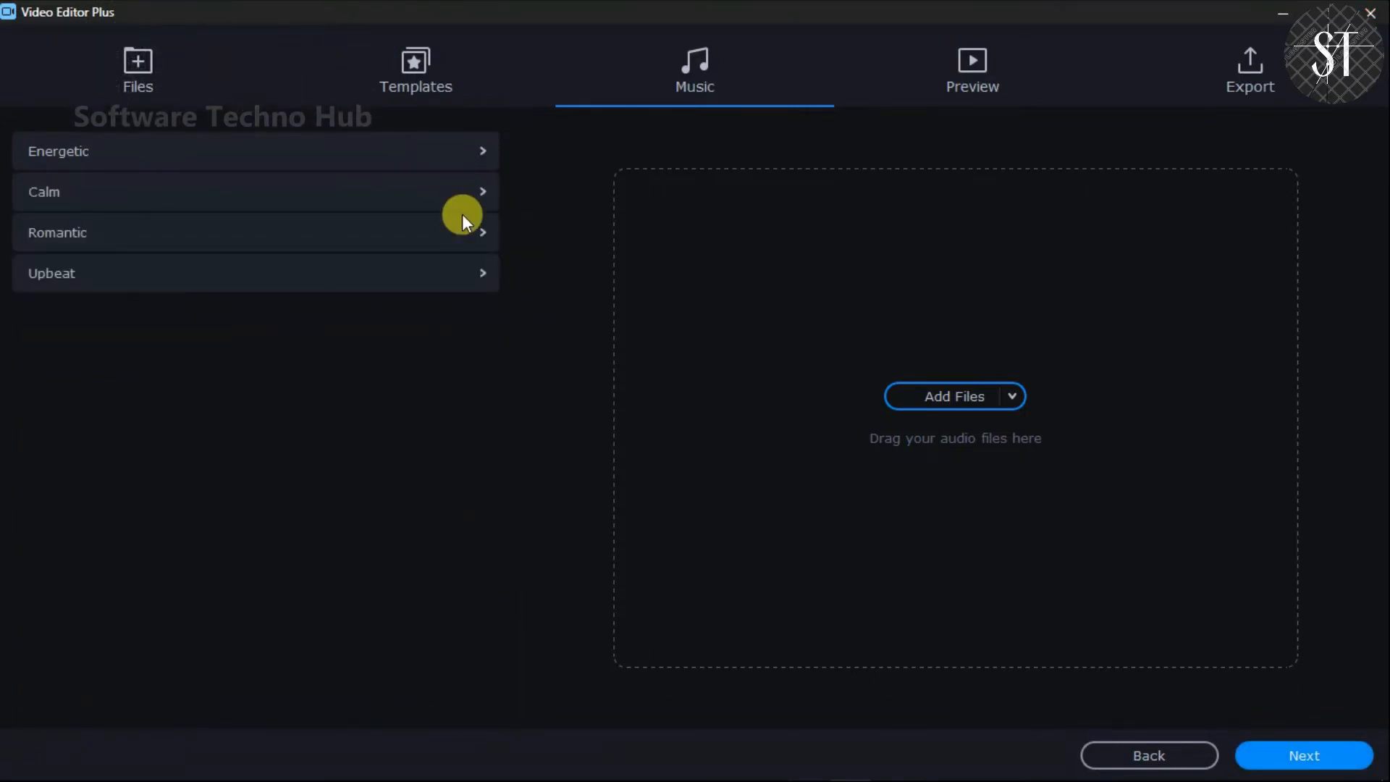
Browse the built-in Upbeat, Romantic and Calm music categories
{"action": "left_click", "coordinate": [481, 268]}
{"action": "left_click", "coordinate": [481, 268]}
{"action": "left_click", "coordinate": [475, 233]}
{"action": "left_click", "coordinate": [474, 233]}
{"action": "left_click", "coordinate": [481, 198]}
{"action": "left_click", "coordinate": [481, 199]}
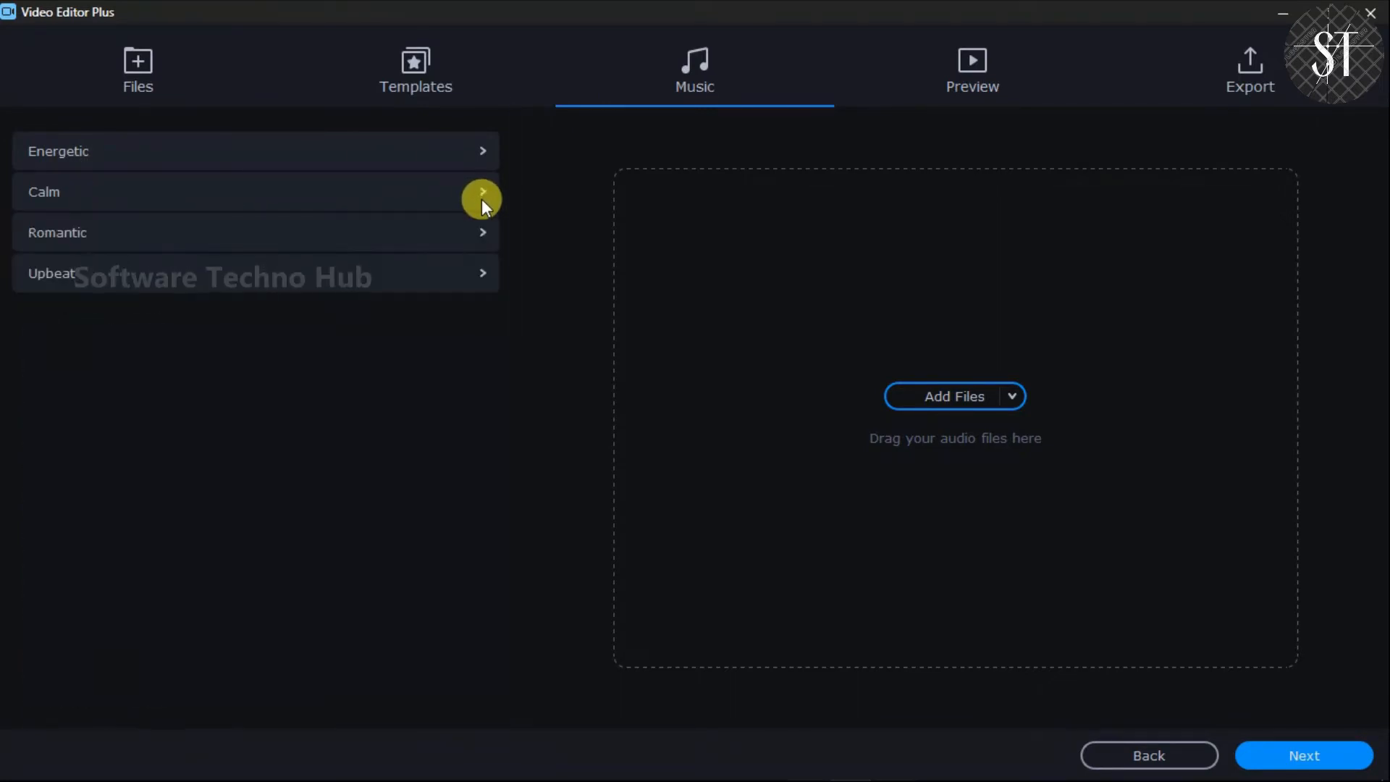
Add Sleep Away from the Sample Music folder as background music and continue to the preview stage
{"action": "left_click", "coordinate": [958, 396]}
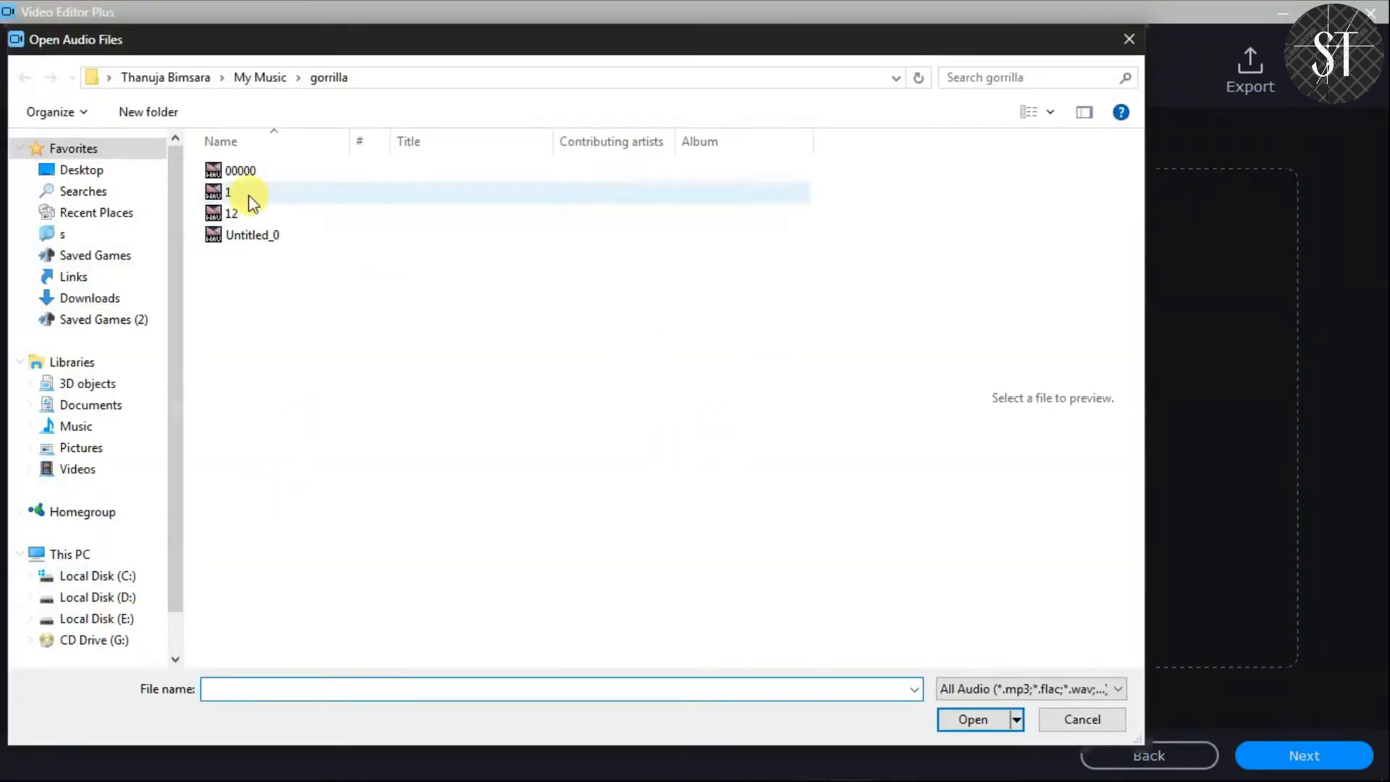
{"action": "left_click", "coordinate": [74, 426]}
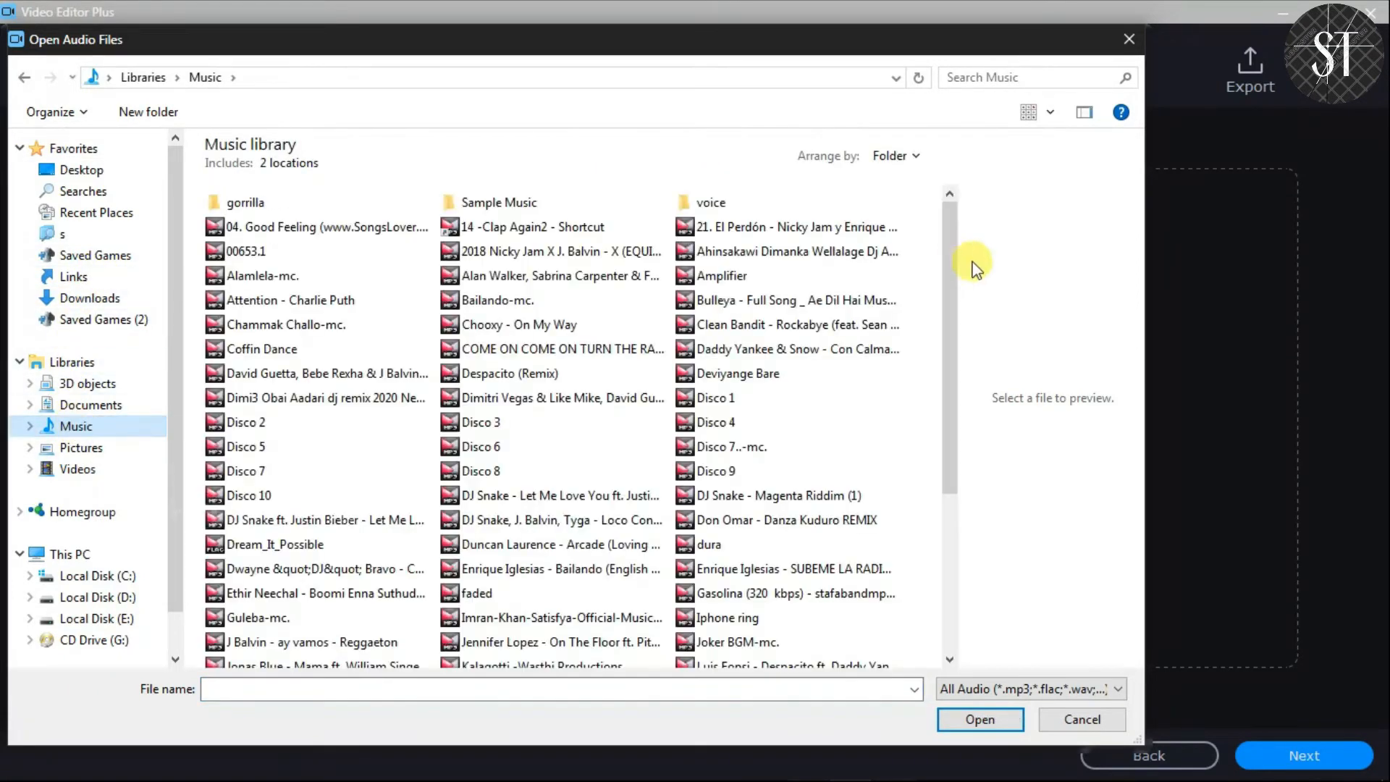
{"action": "left_click", "coordinate": [470, 201]}
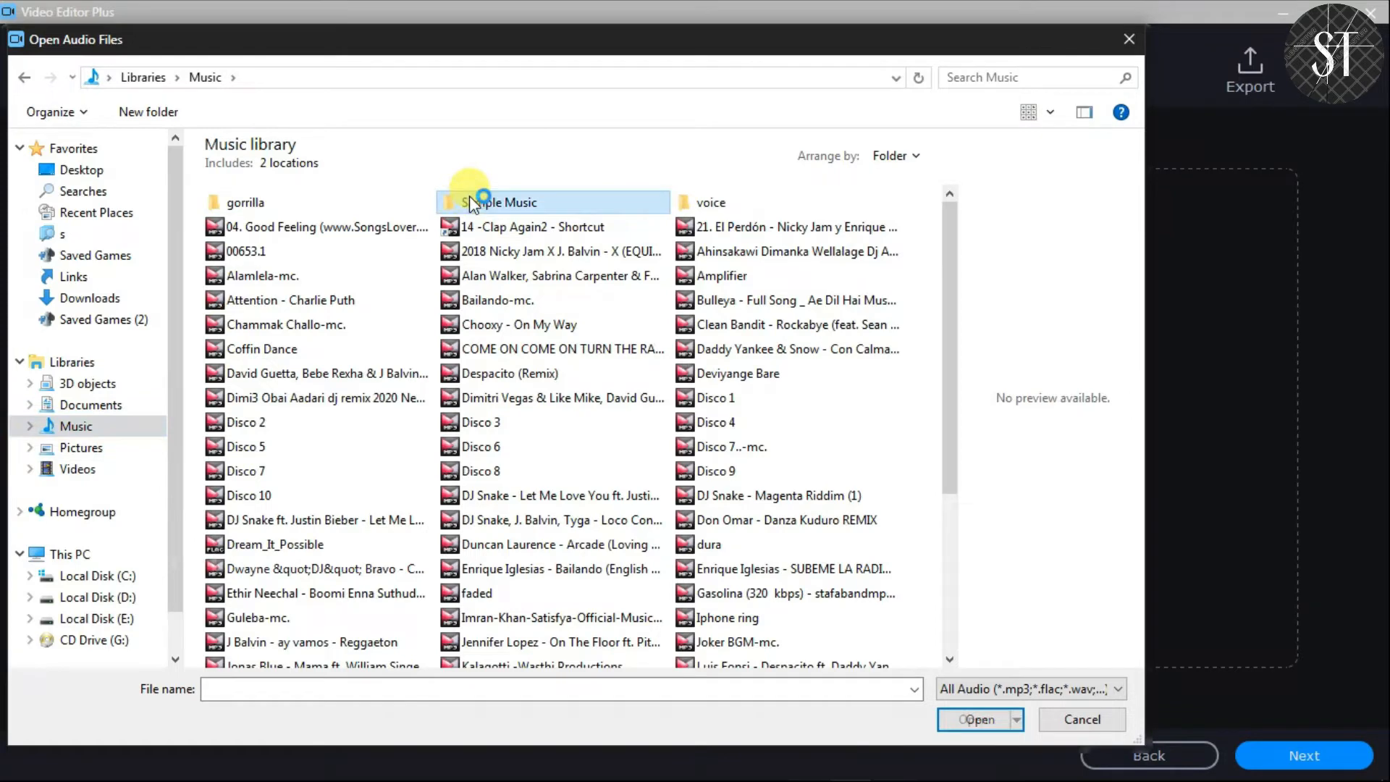
{"action": "double_click", "coordinate": [471, 201]}
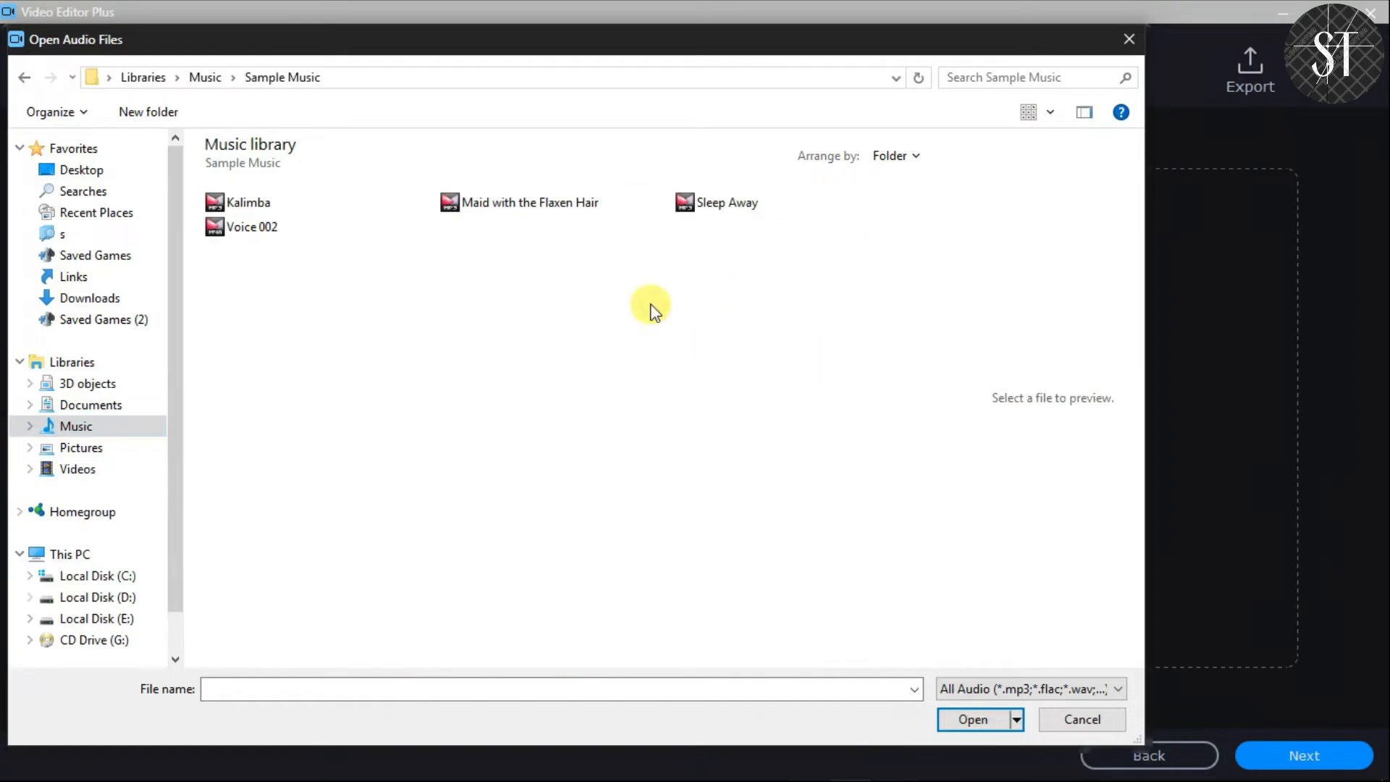
{"action": "double_click", "coordinate": [747, 203]}
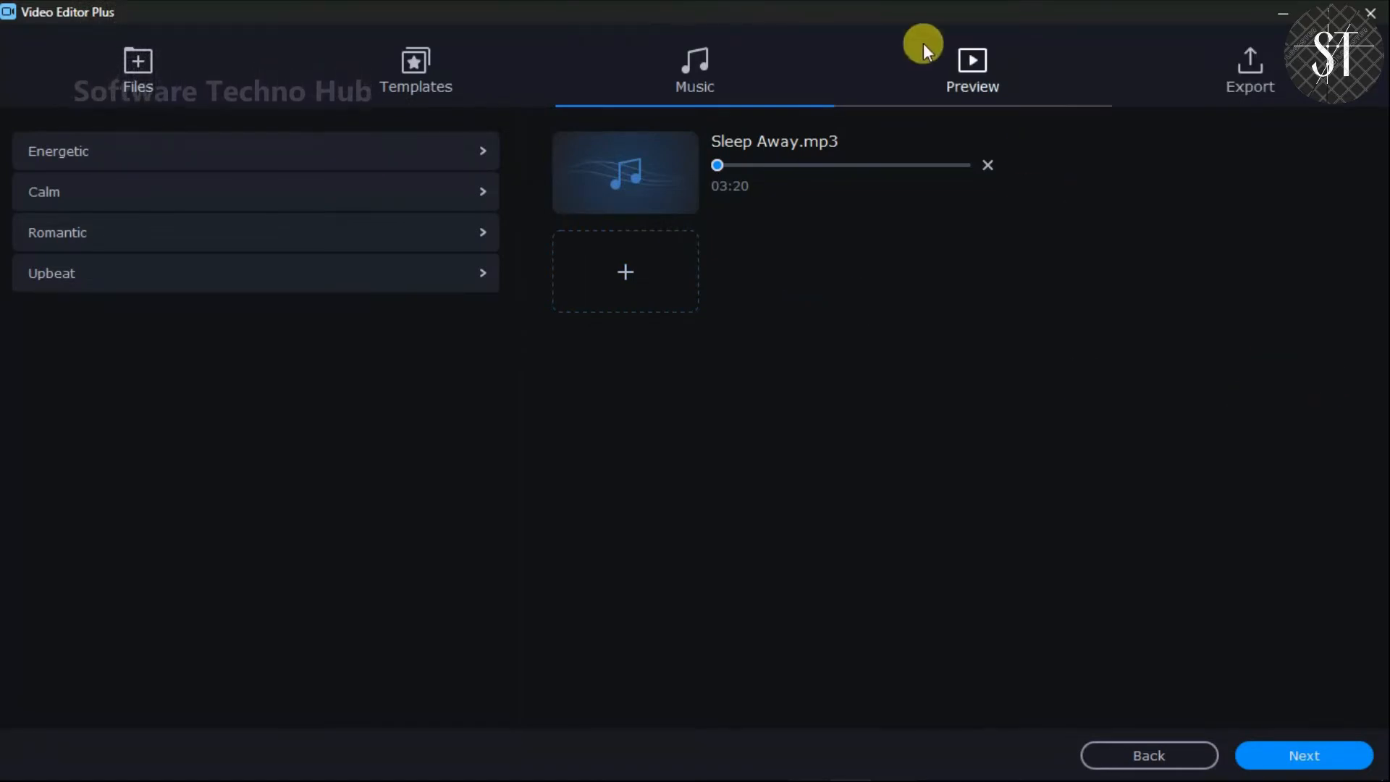
{"action": "left_click", "coordinate": [1313, 758]}
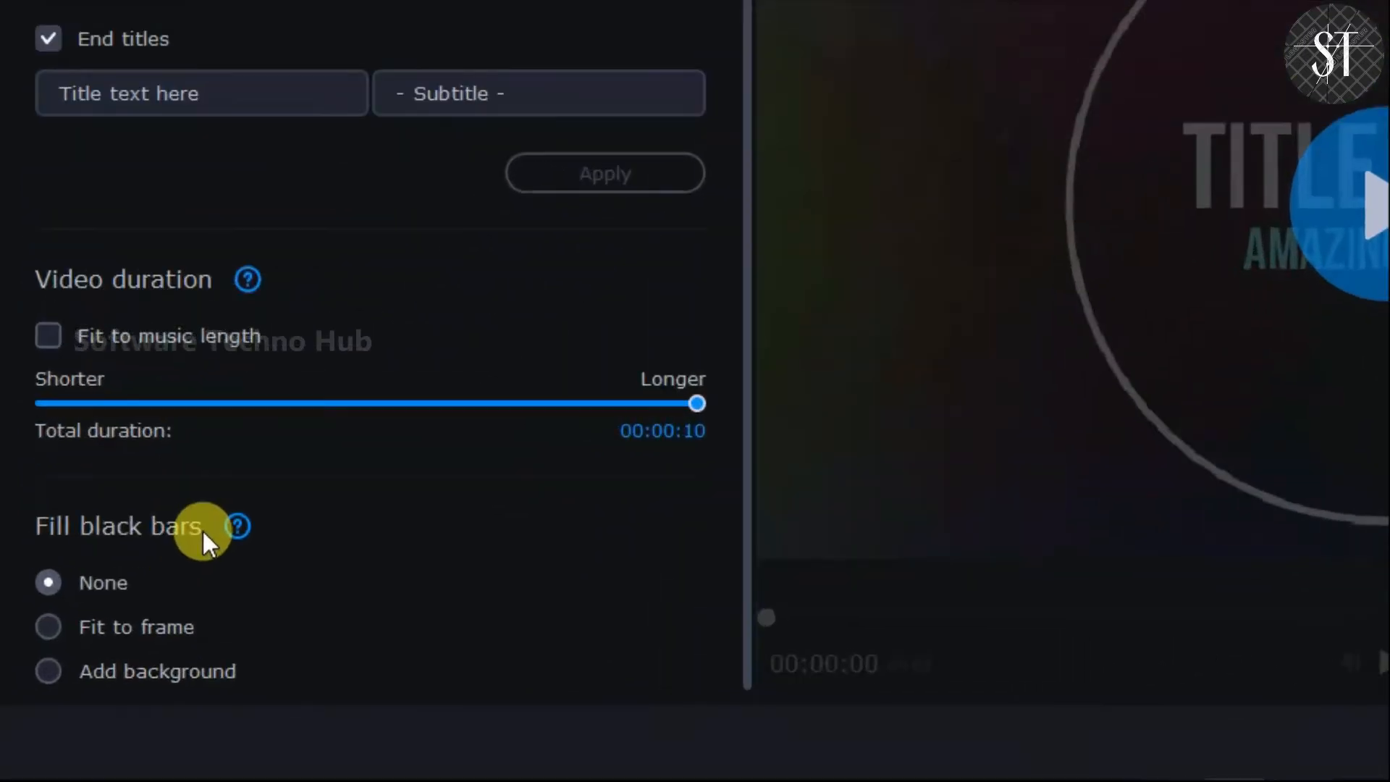
Keep black bar filling at None and shorten the total video duration to 00:00:05
{"action": "left_click", "coordinate": [98, 624]}
{"action": "left_click", "coordinate": [102, 589]}
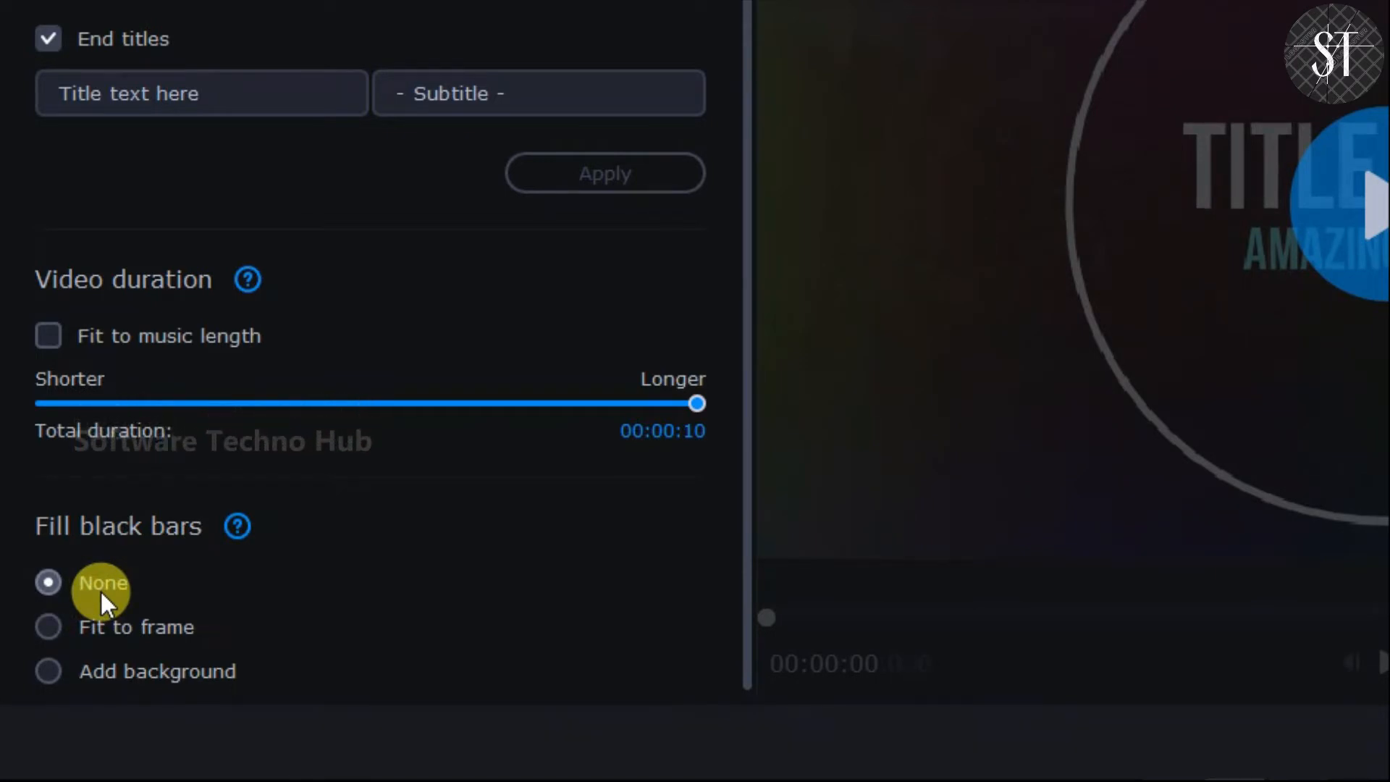
{"action": "left_click_drag", "start_coordinate": [696, 404], "coordinate": [686, 404]}
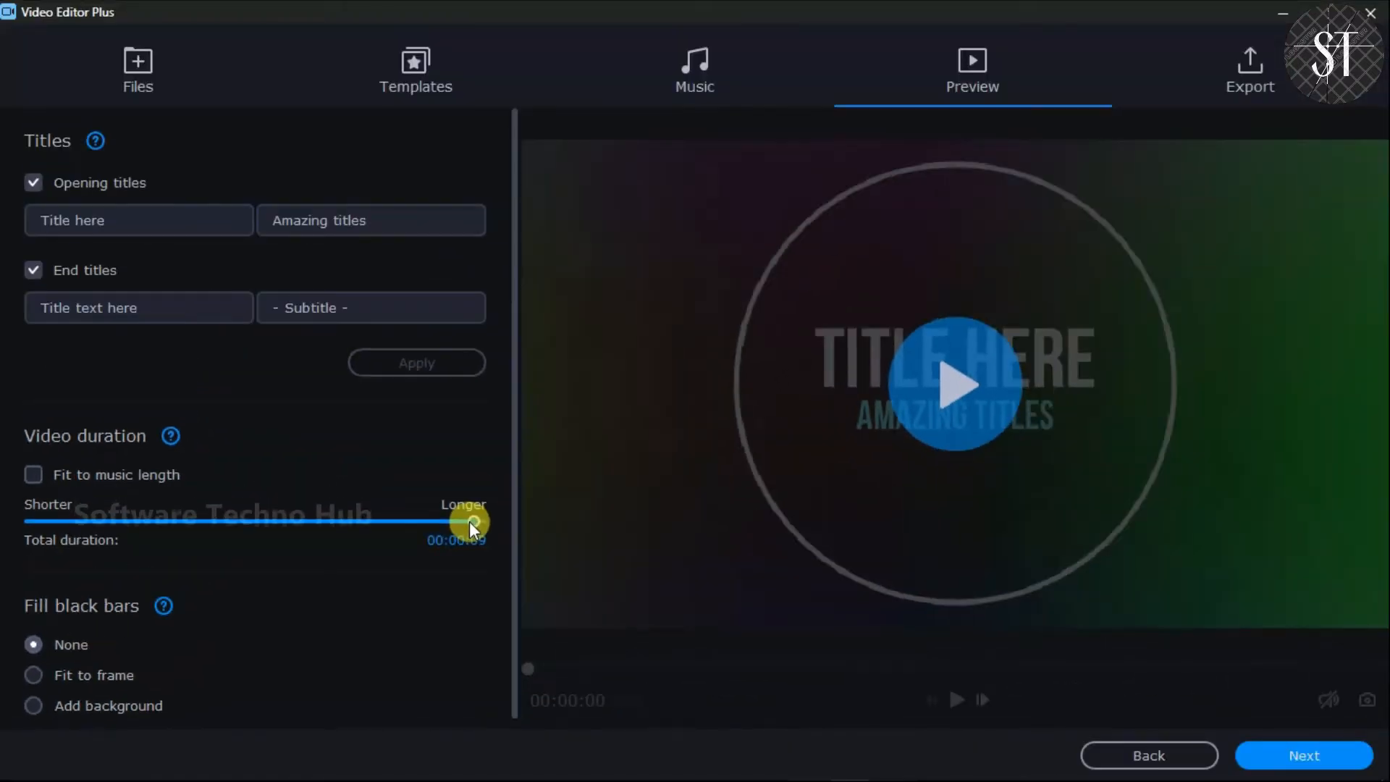
{"action": "left_click_drag", "start_coordinate": [469, 521], "coordinate": [267, 532]}
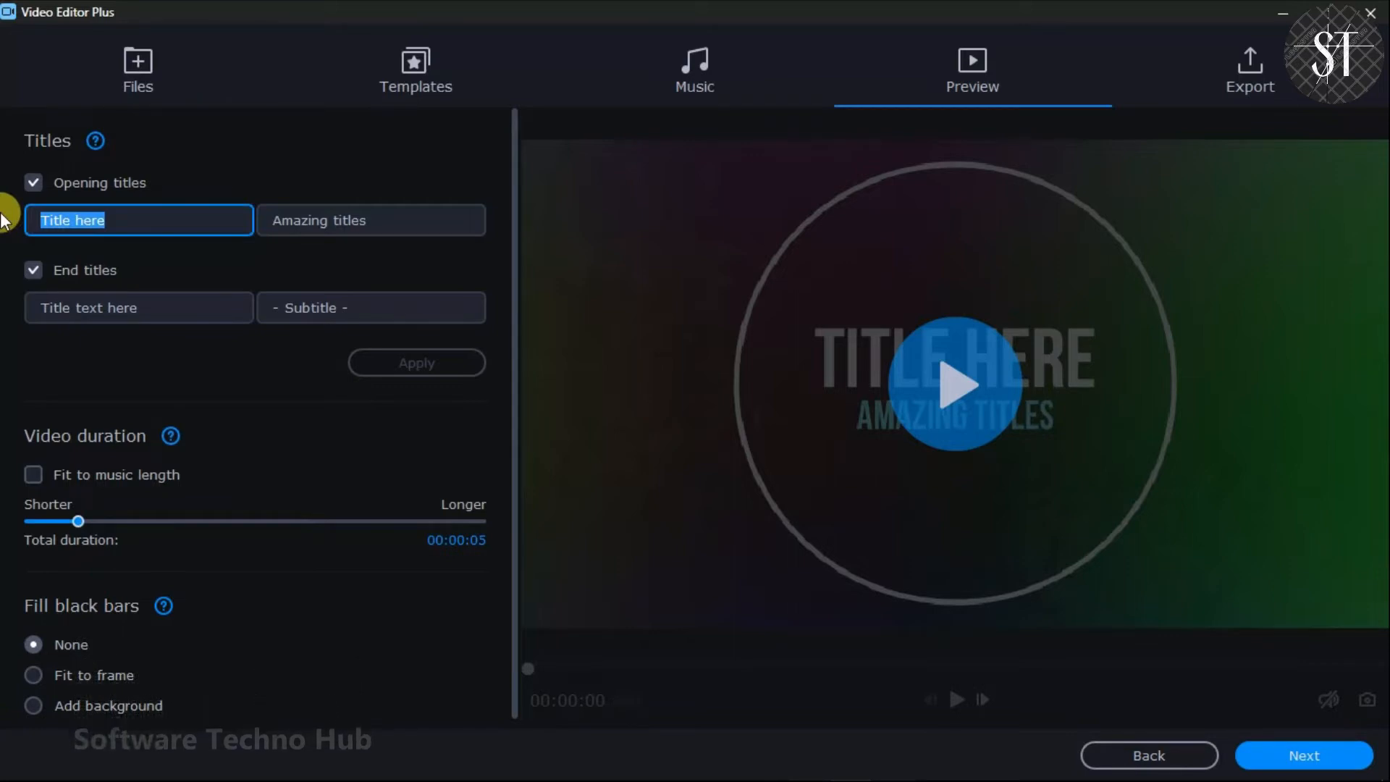
Set the opening titles to "Software Techo Hub" and "Your software knownlge", disable the end titles, and apply the changes
{"action": "type", "text": "Software Techo Hub"}
{"action": "left_click", "coordinate": [380, 214]}
{"action": "left_click_drag", "start_coordinate": [376, 210], "coordinate": [224, 215]}
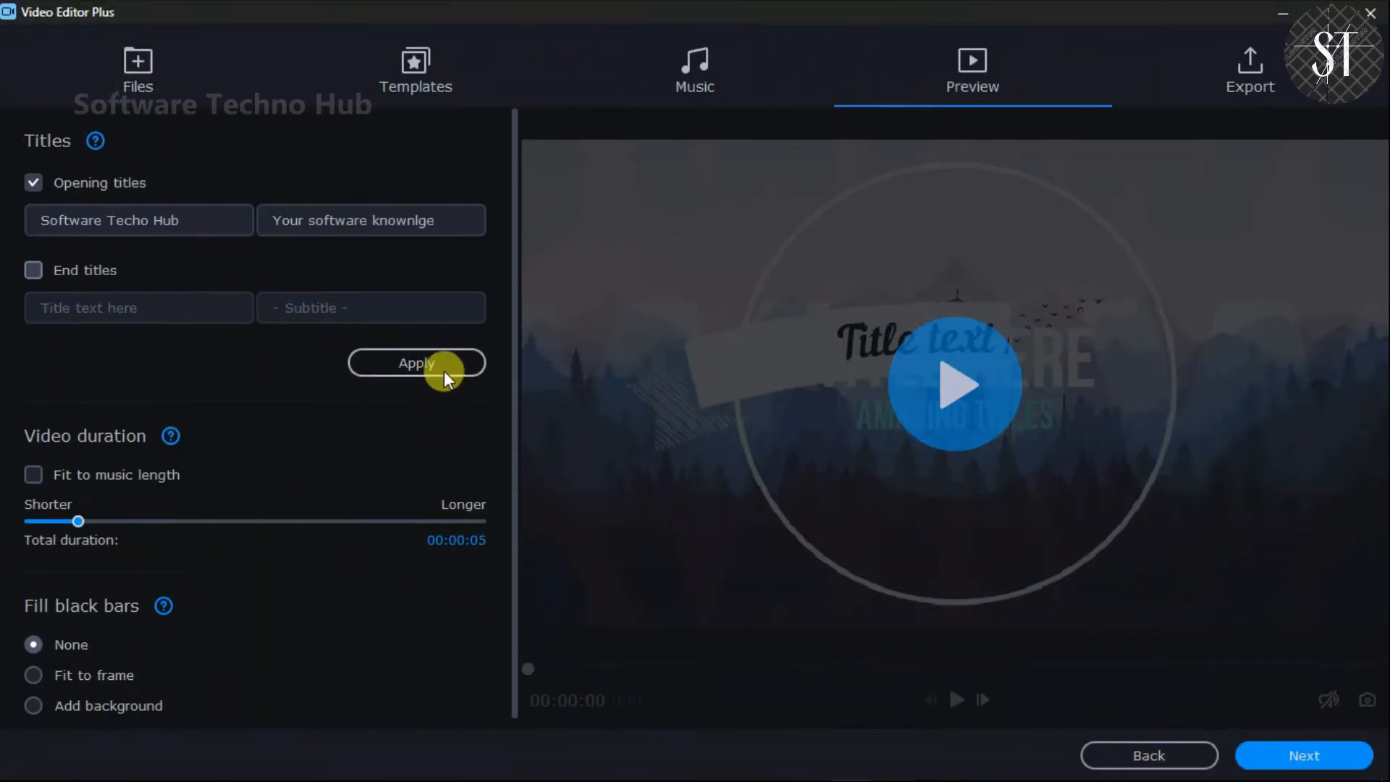
{"action": "left_click", "coordinate": [444, 366]}
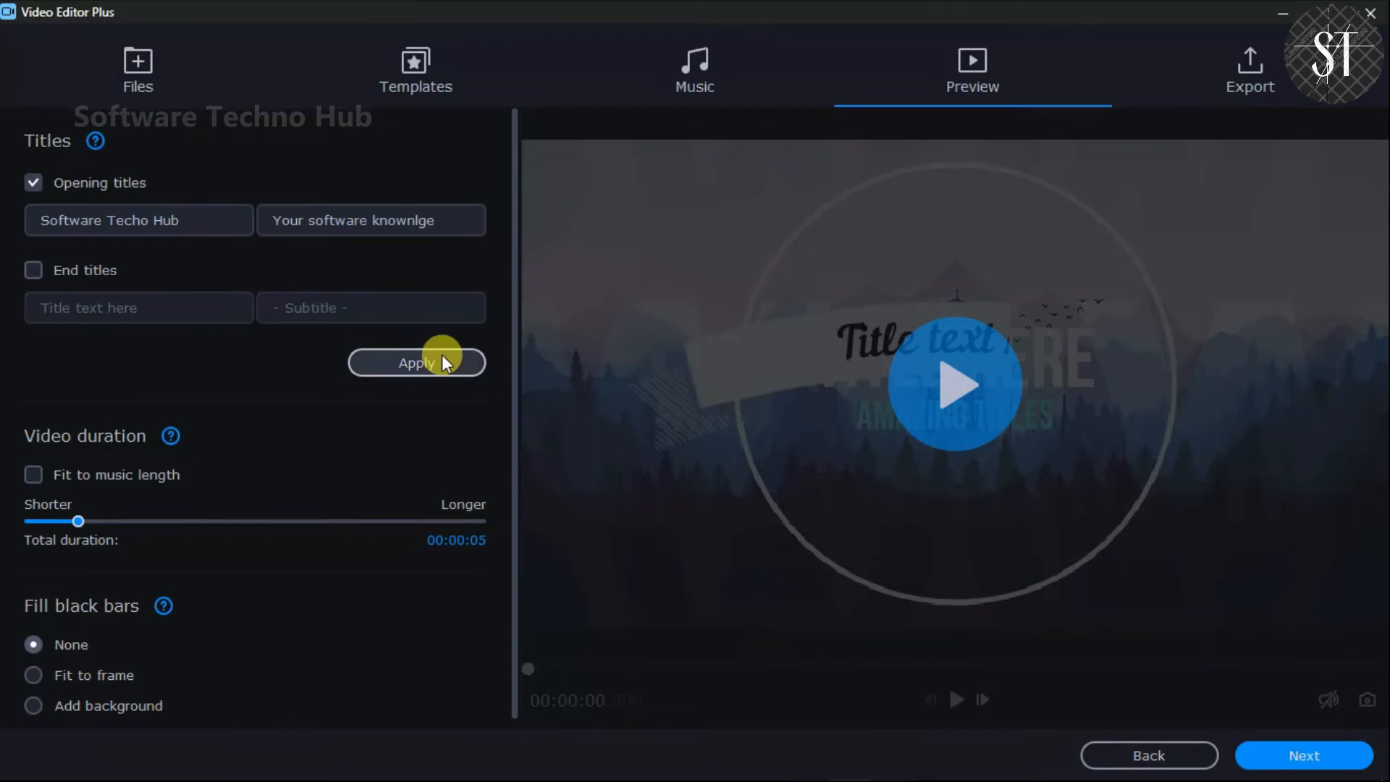
Proceed to the export stage, continue the quick video in manual mode, and reposition the Export dialog
{"action": "left_click", "coordinate": [1289, 758]}
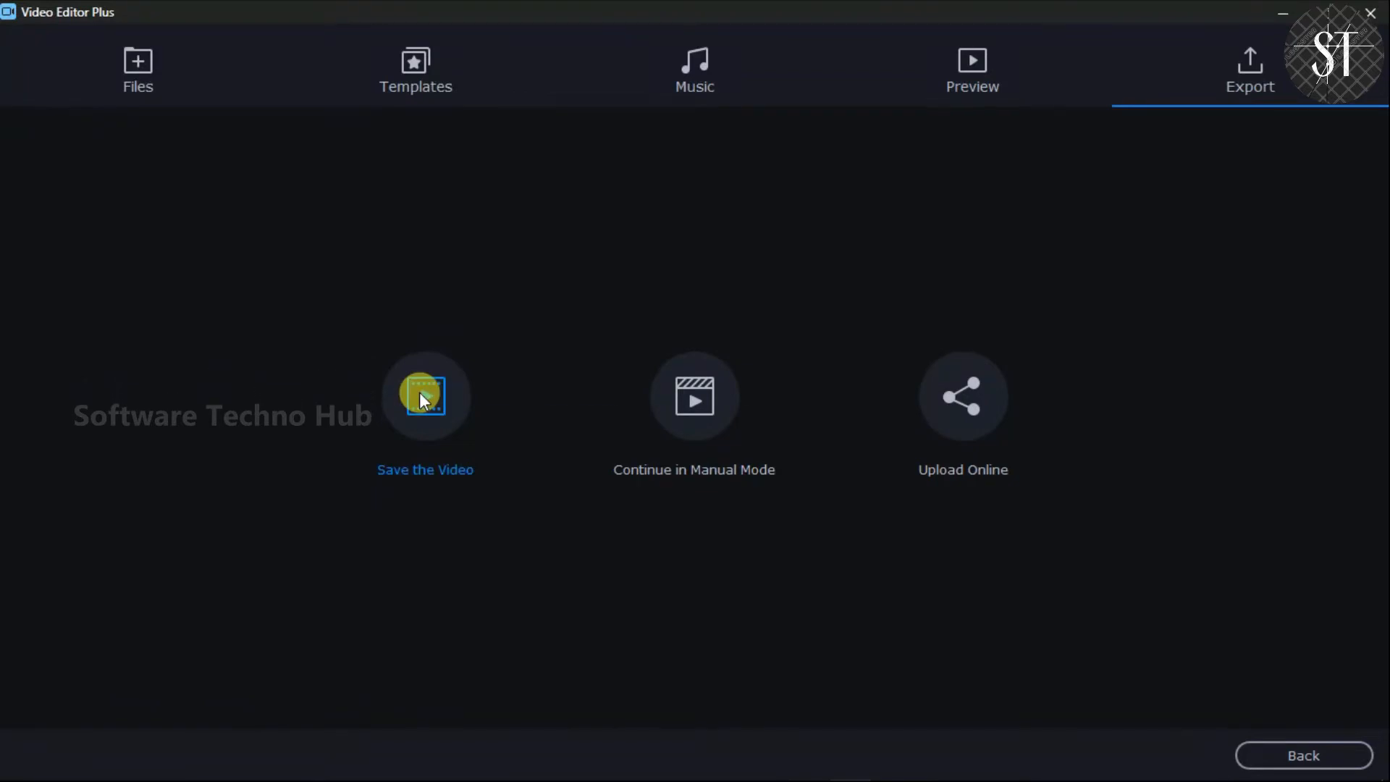
{"action": "left_click", "coordinate": [691, 404]}
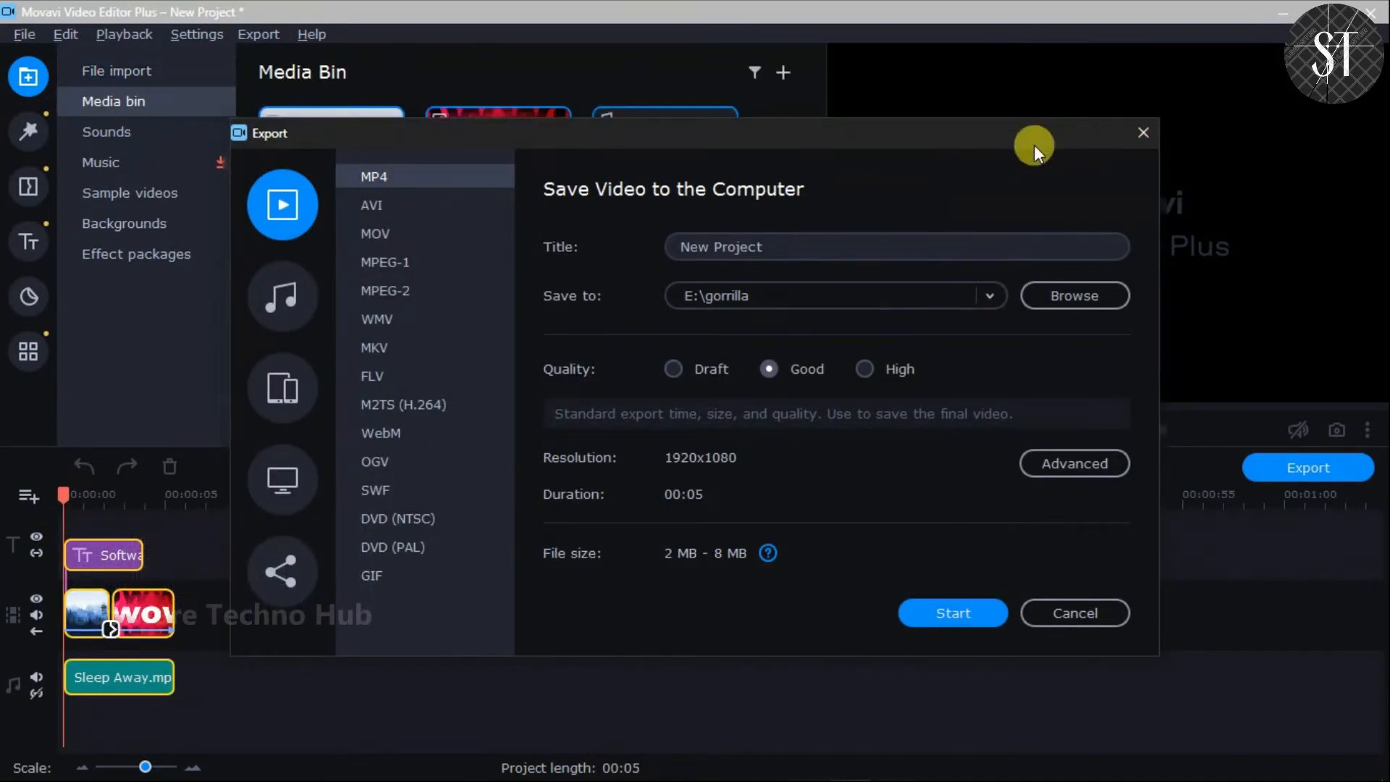
{"action": "mouse_move", "coordinate": [875, 148]}
{"action": "left_mouse_down"}
{"action": "mouse_move", "coordinate": [880, 50]}
{"action": "mouse_move", "coordinate": [914, 274]}
{"action": "mouse_move", "coordinate": [853, 216]}
{"action": "mouse_move", "coordinate": [863, 166]}
{"action": "left_mouse_up"}
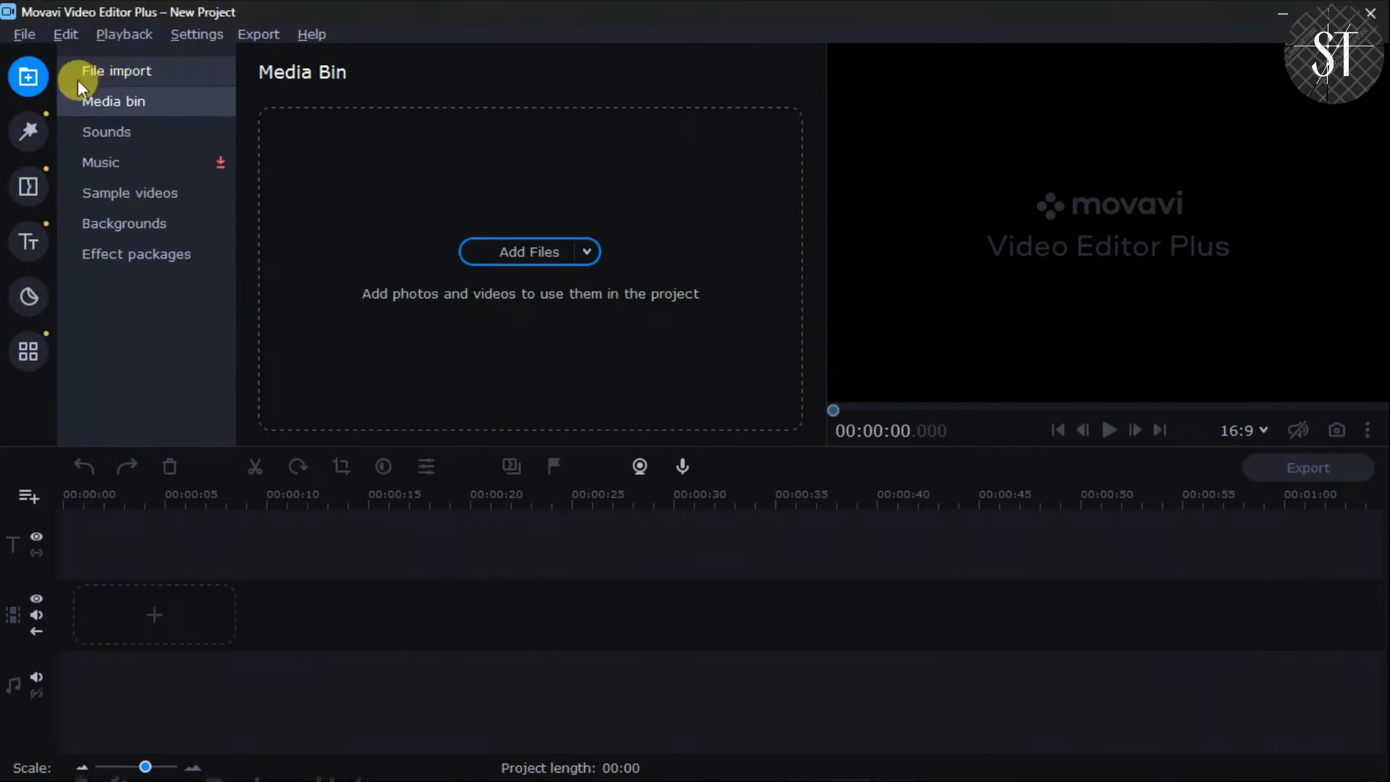
Look through the file import, media bin, sounds, music, sample videos and backgrounds sections, then return to file import
{"action": "left_click", "coordinate": [89, 72]}
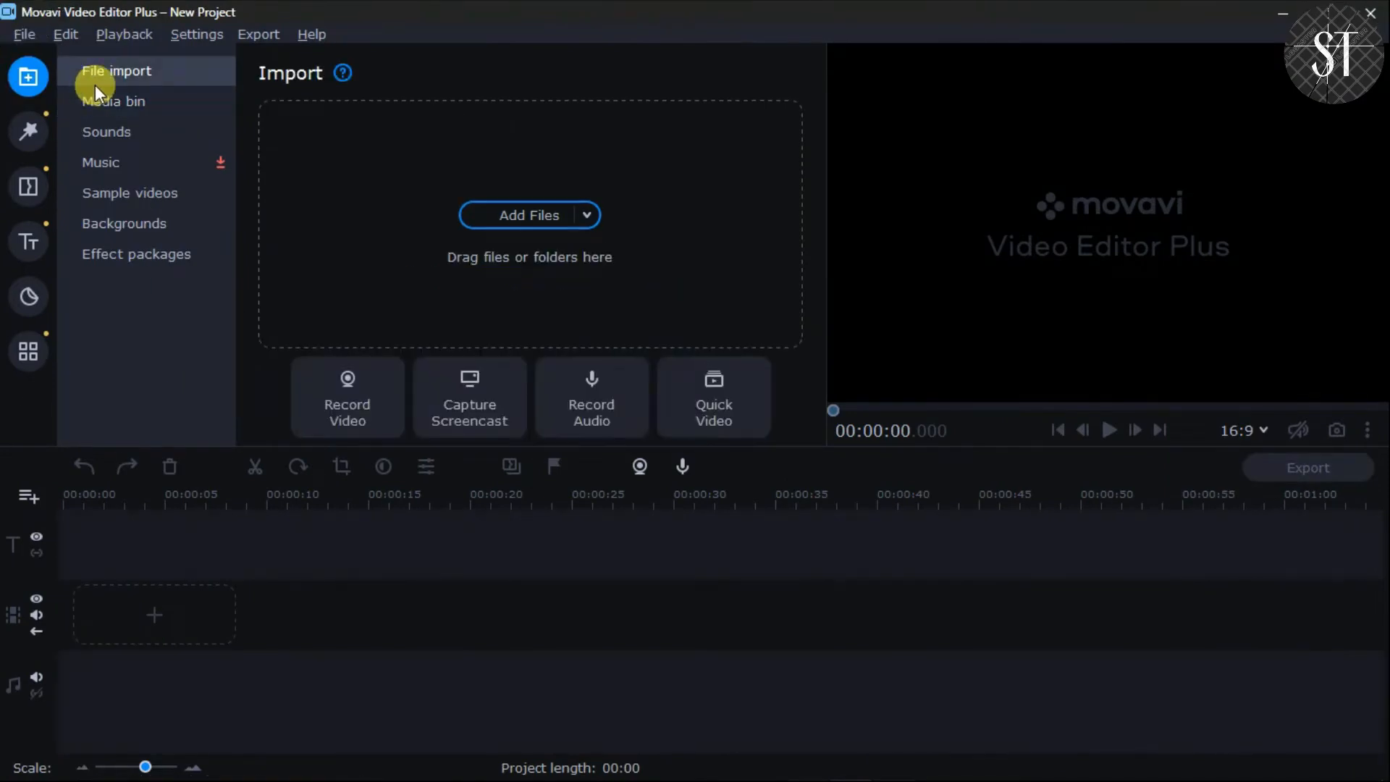
{"action": "left_click", "coordinate": [100, 94]}
{"action": "left_click", "coordinate": [107, 127]}
{"action": "left_click", "coordinate": [116, 162]}
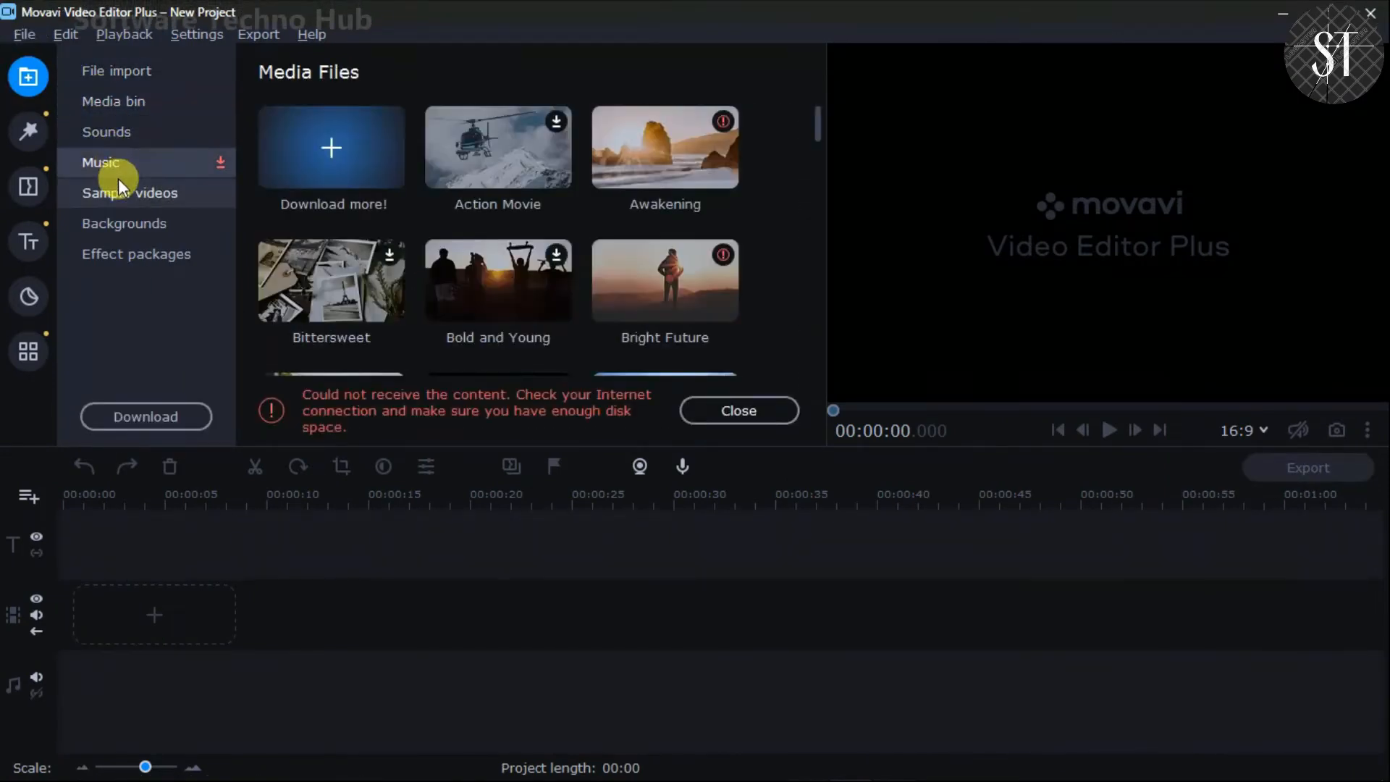
{"action": "left_click", "coordinate": [120, 192]}
{"action": "left_click", "coordinate": [129, 221]}
{"action": "left_click", "coordinate": [117, 67]}
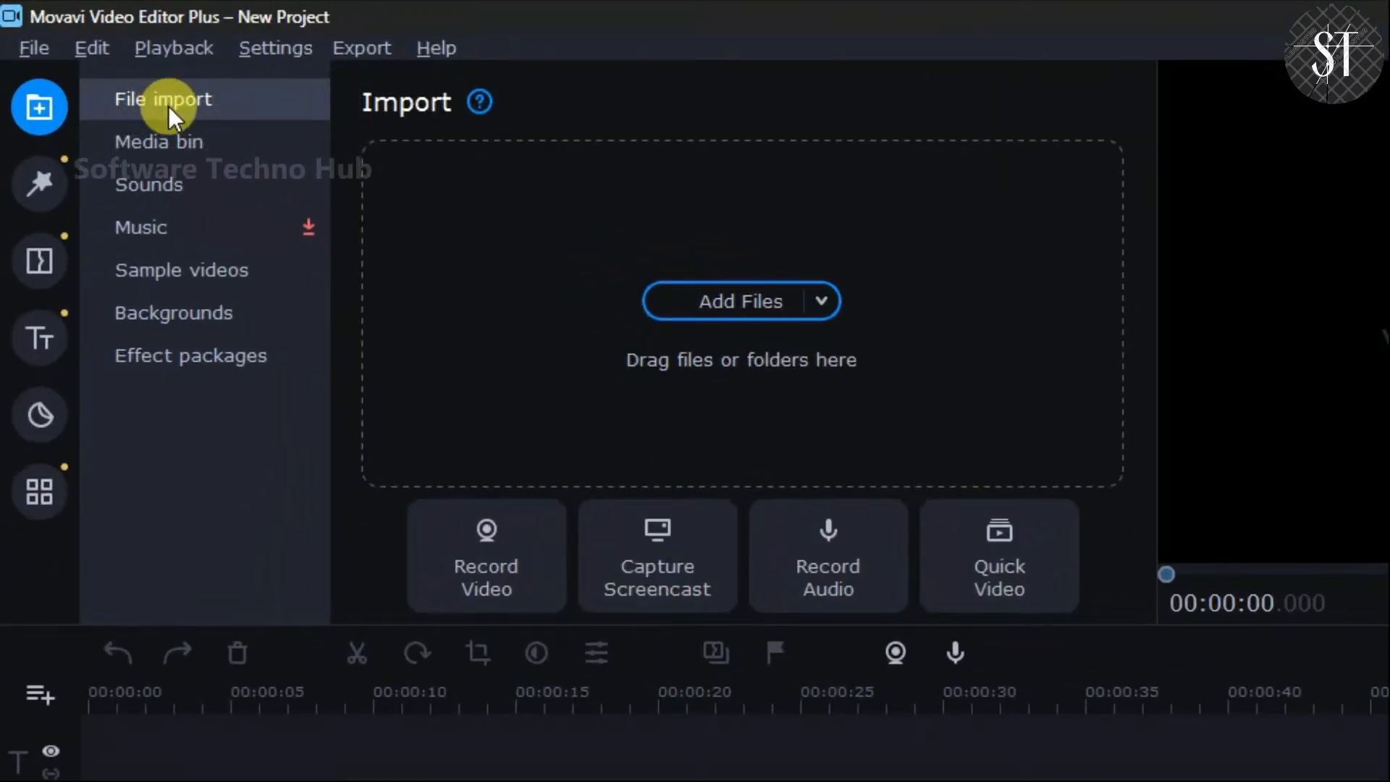
Review each media category from the media bin through to the effect packages
{"action": "left_click", "coordinate": [180, 140]}
{"action": "left_click", "coordinate": [184, 173]}
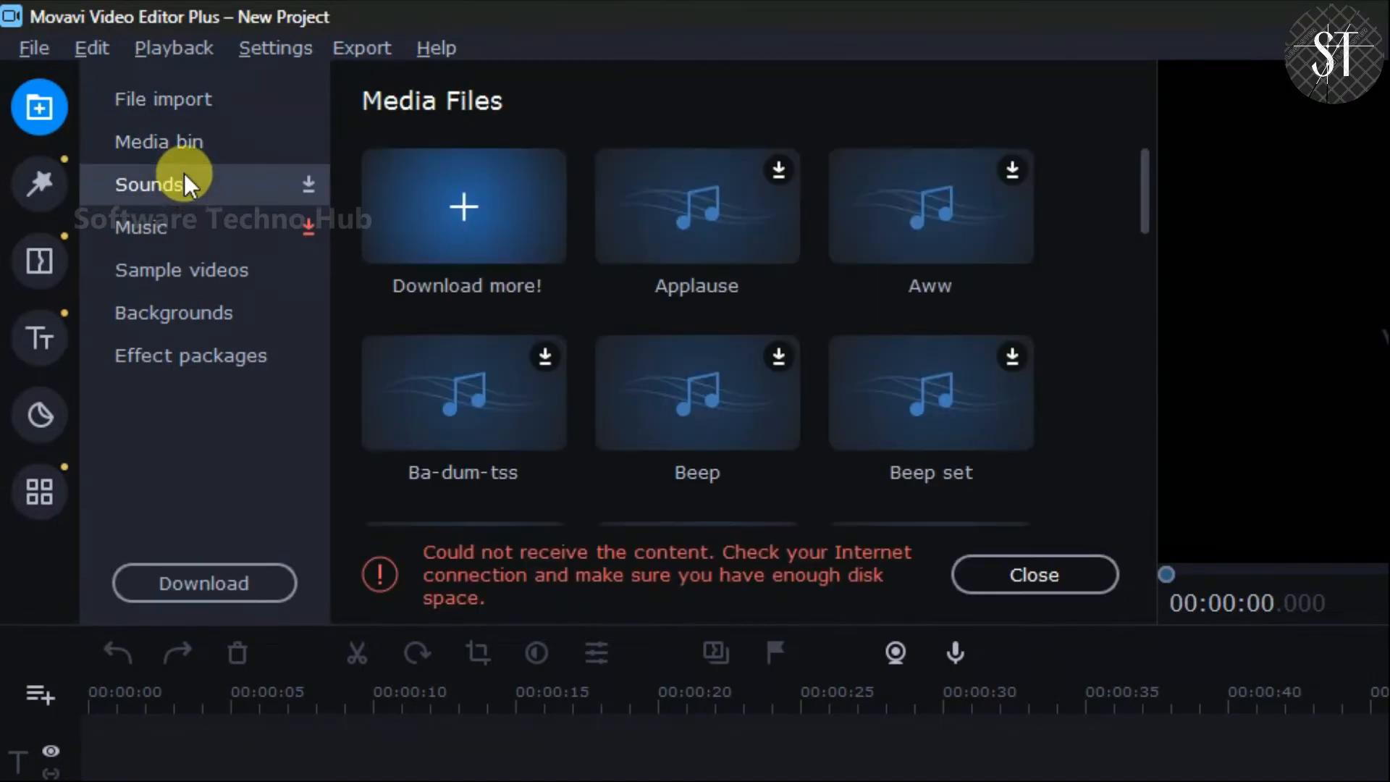
{"action": "left_click", "coordinate": [188, 217]}
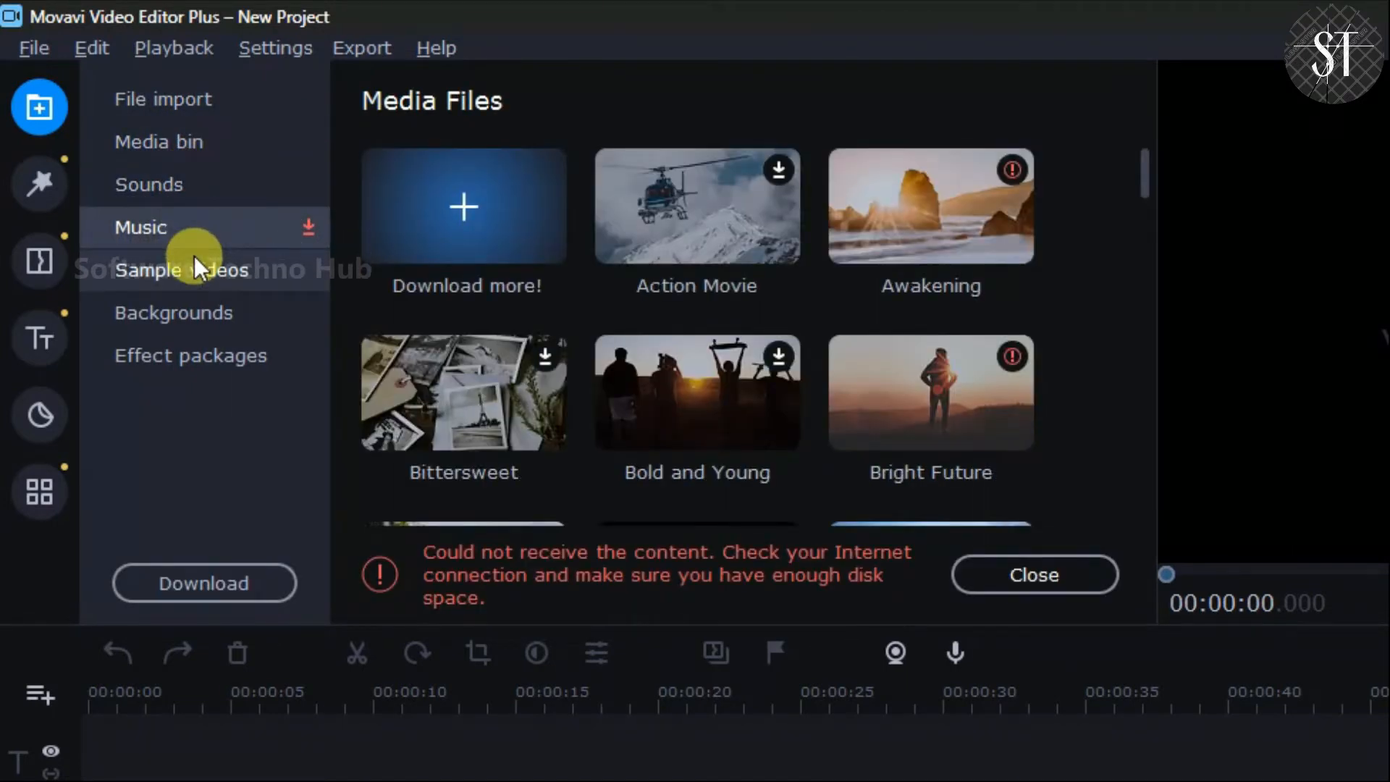
{"action": "left_click", "coordinate": [194, 255]}
{"action": "left_click", "coordinate": [196, 306]}
{"action": "left_click", "coordinate": [193, 355]}
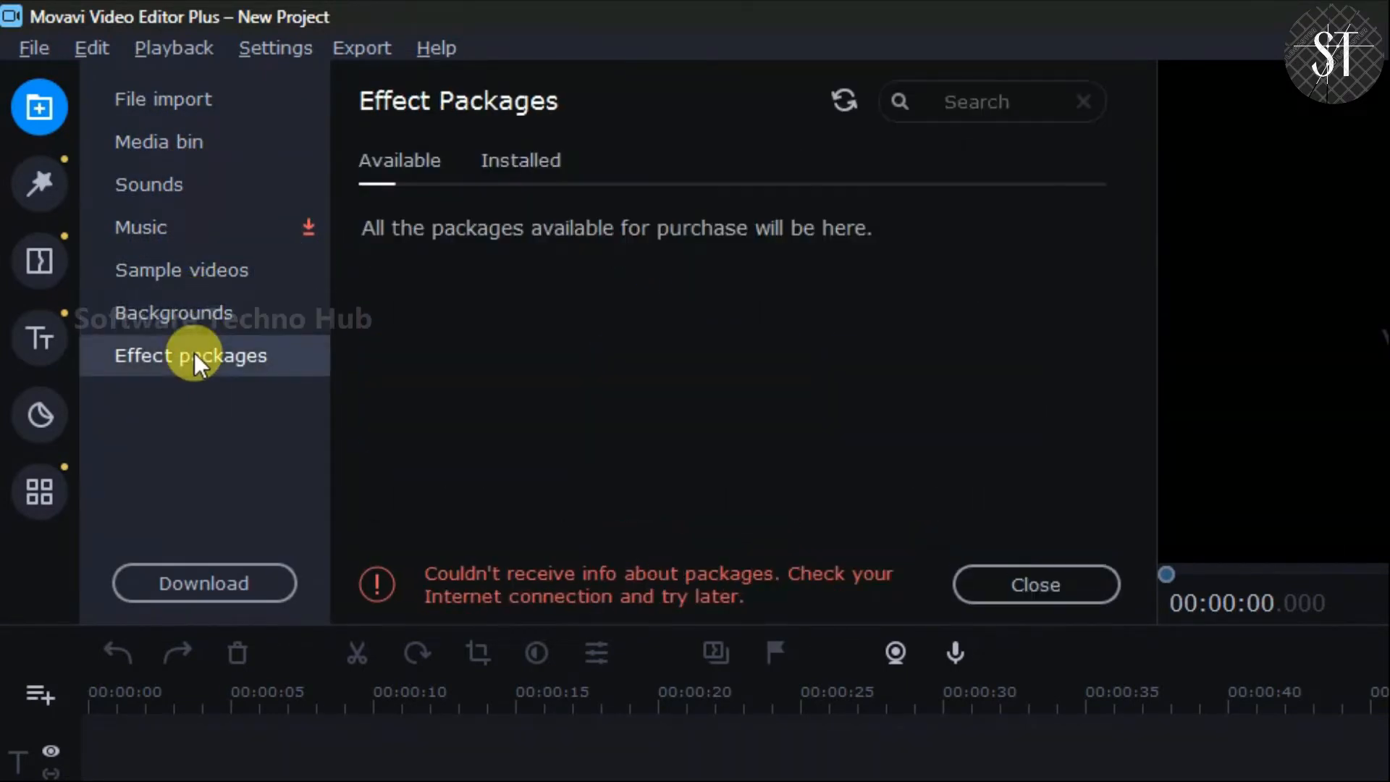
Browse the collection of downloadable sample videos
{"action": "left_click", "coordinate": [233, 250]}
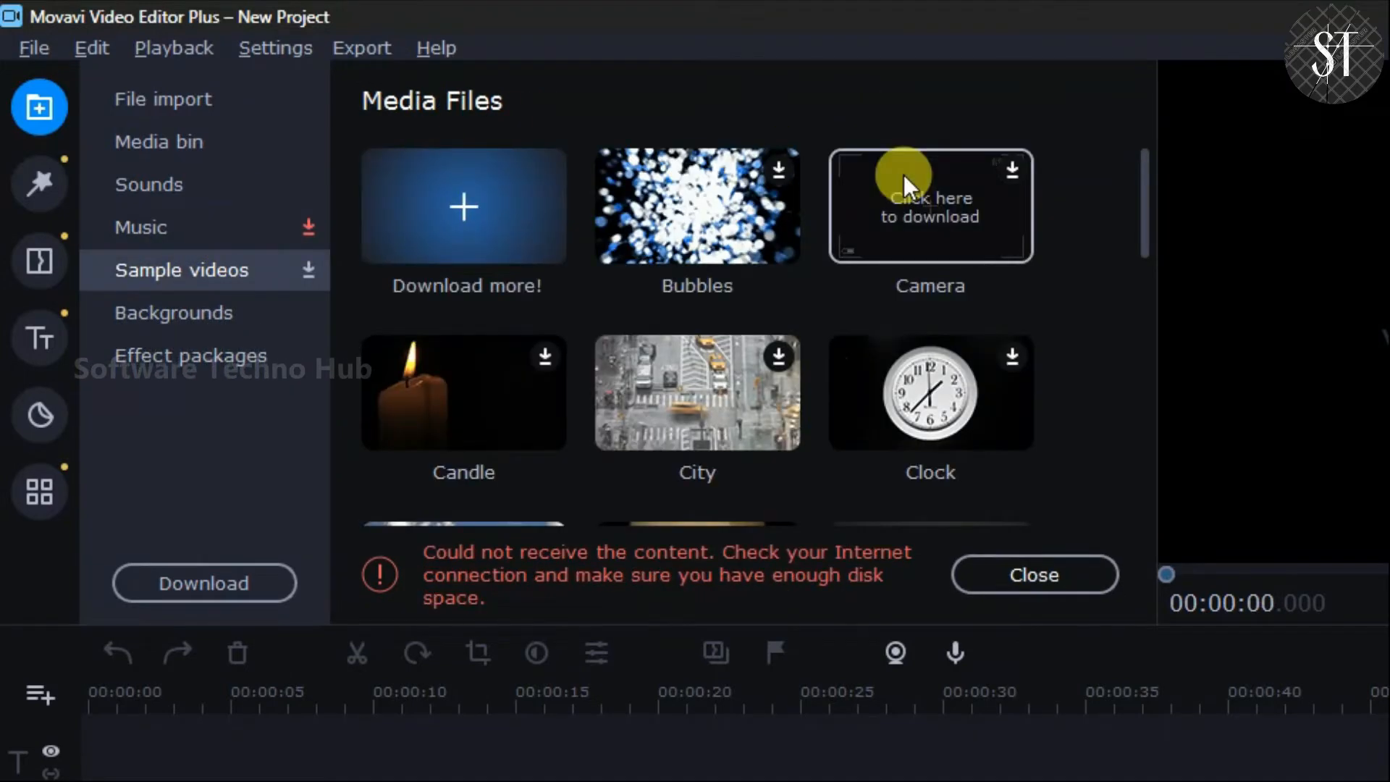
{"action": "scroll", "coordinate": [903, 175], "scroll_direction": "down", "scroll_amount": 3}
{"action": "scroll", "coordinate": [903, 175], "scroll_direction": "down", "scroll_amount": 10}
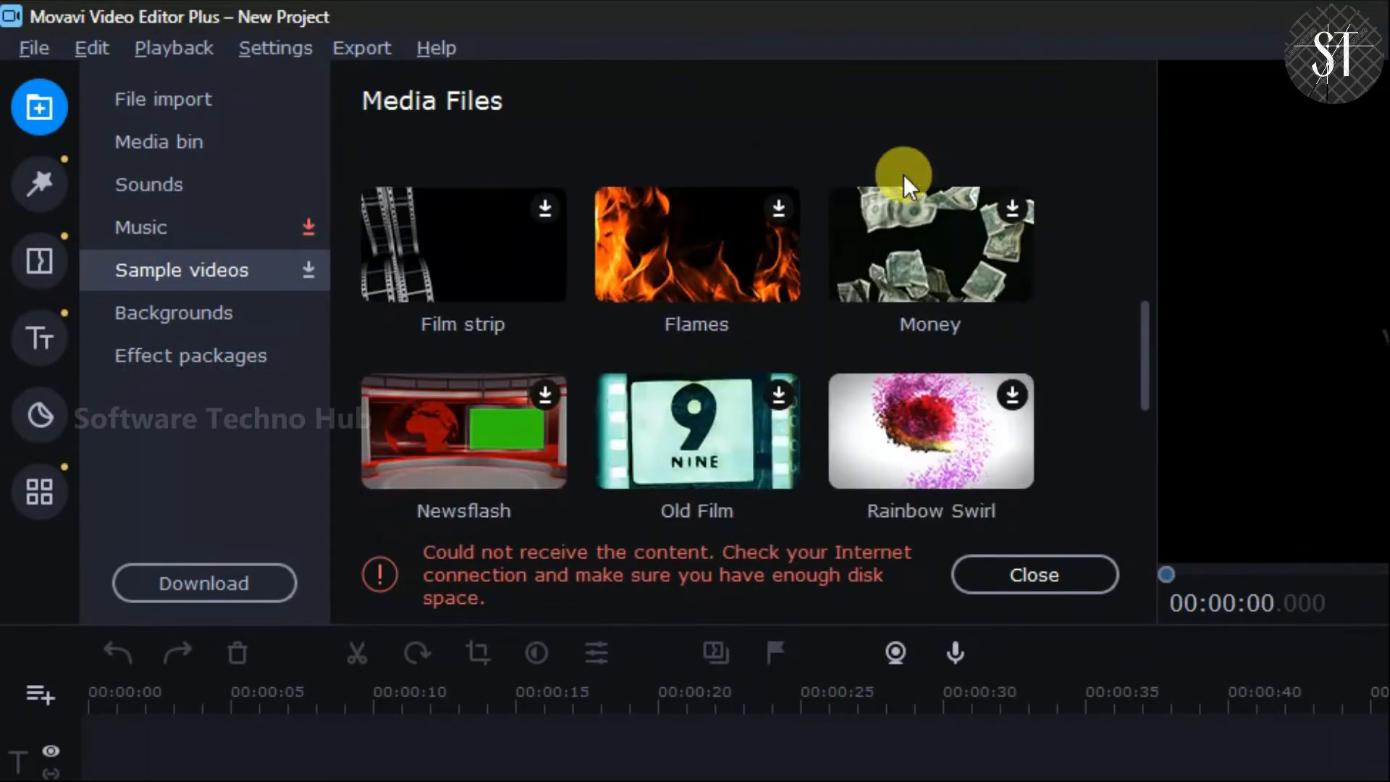
{"action": "scroll", "coordinate": [903, 175], "scroll_direction": "up", "scroll_amount": 12}
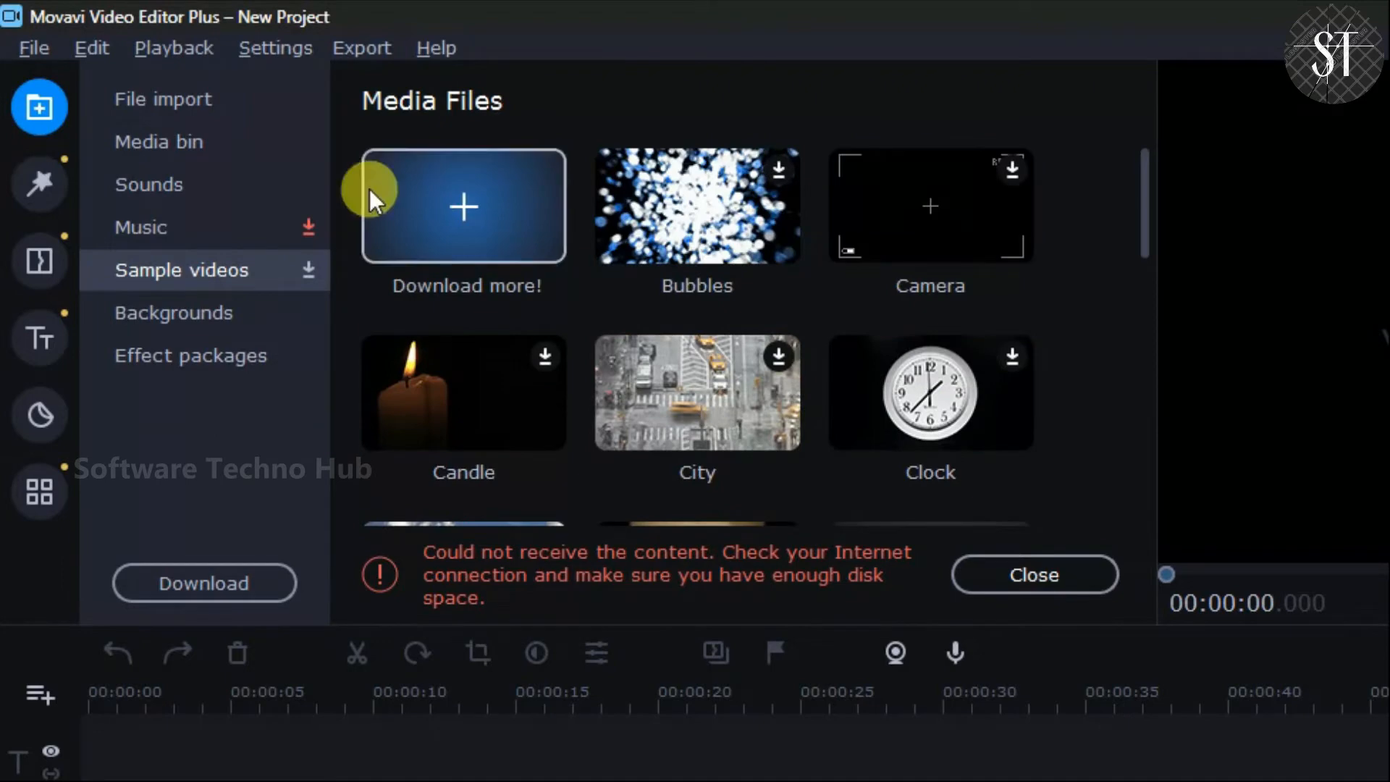
Browse the built-in music collection and dismiss the content download notice
{"action": "left_click", "coordinate": [214, 217]}
{"action": "scroll", "coordinate": [743, 268], "scroll_direction": "down", "scroll_amount": 8}
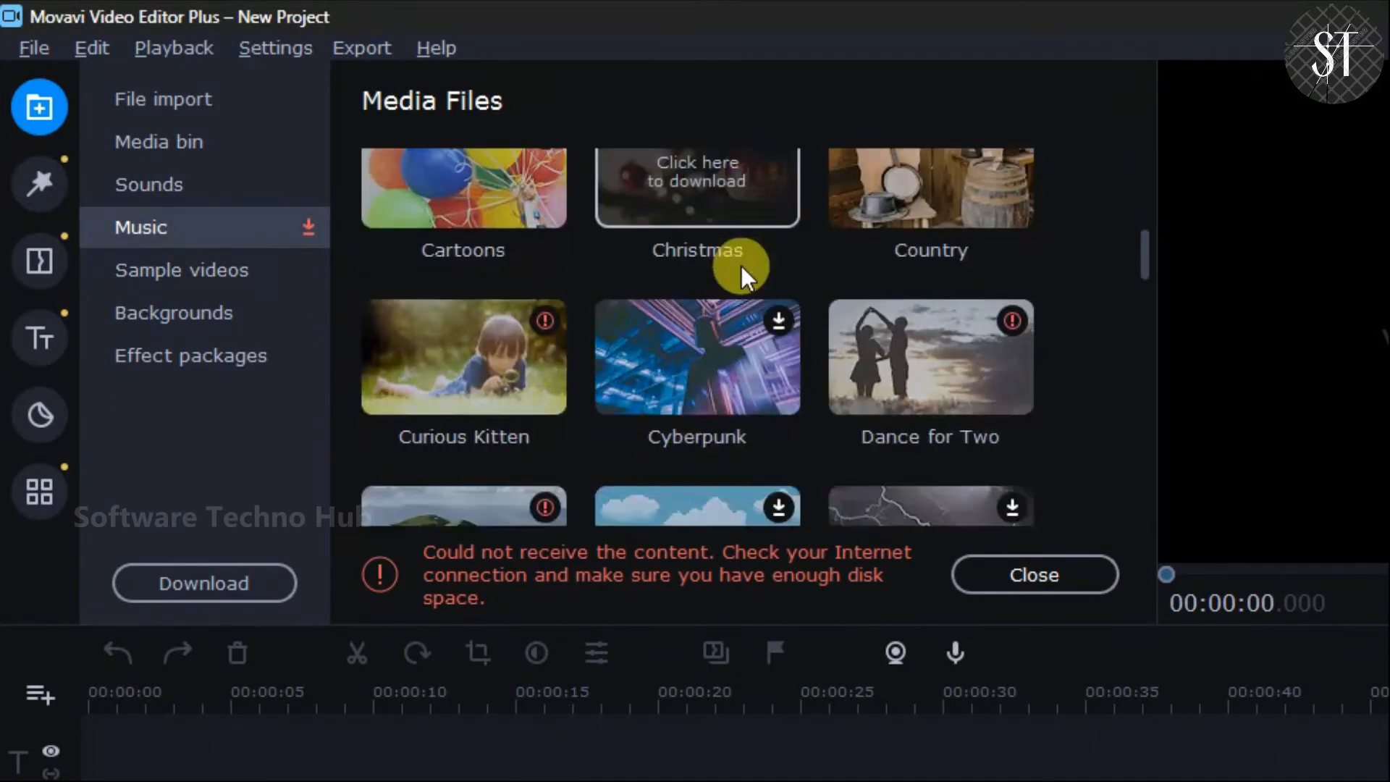
{"action": "scroll", "coordinate": [774, 427], "scroll_direction": "up", "scroll_amount": 8}
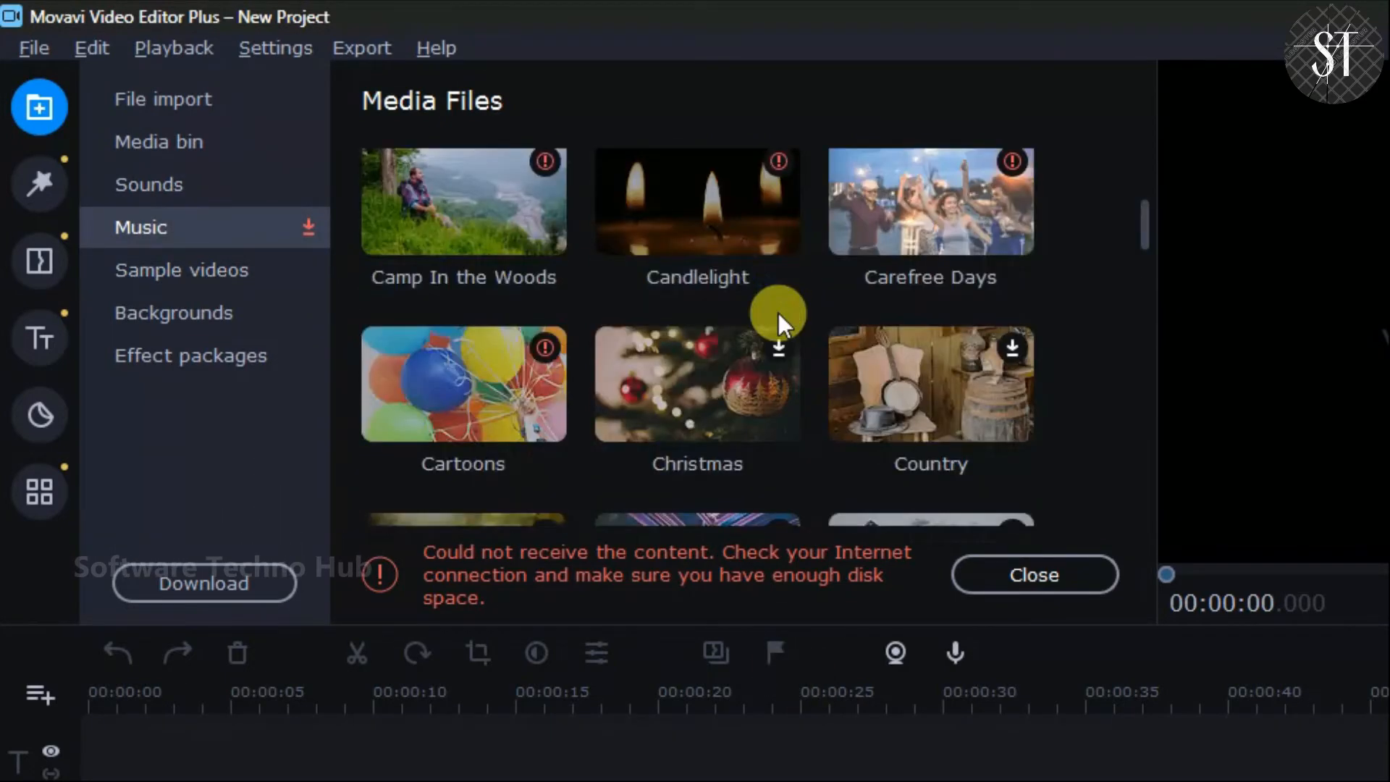
{"action": "left_click", "coordinate": [1050, 568]}
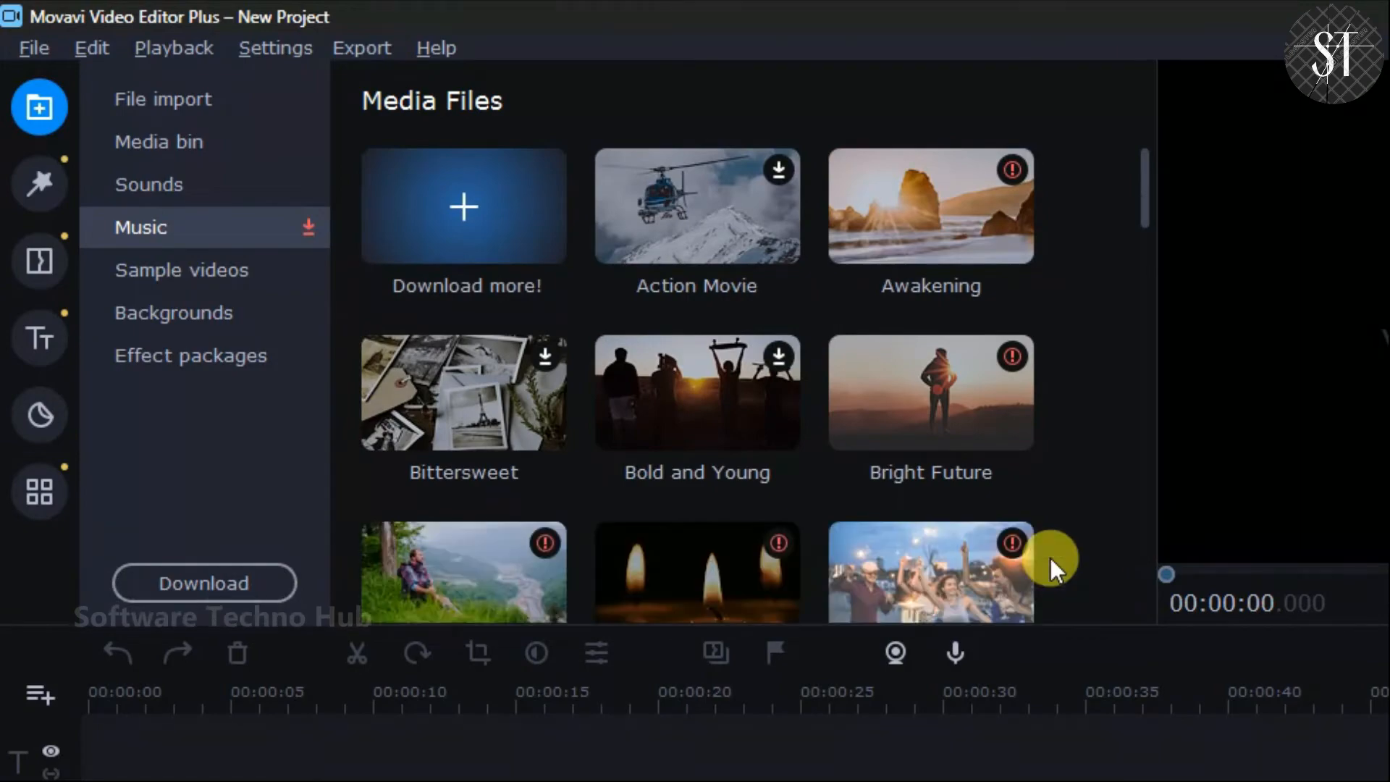
{"action": "scroll", "coordinate": [745, 475], "scroll_direction": "down", "scroll_amount": 10}
{"action": "scroll", "coordinate": [745, 476], "scroll_direction": "up", "scroll_amount": 8}
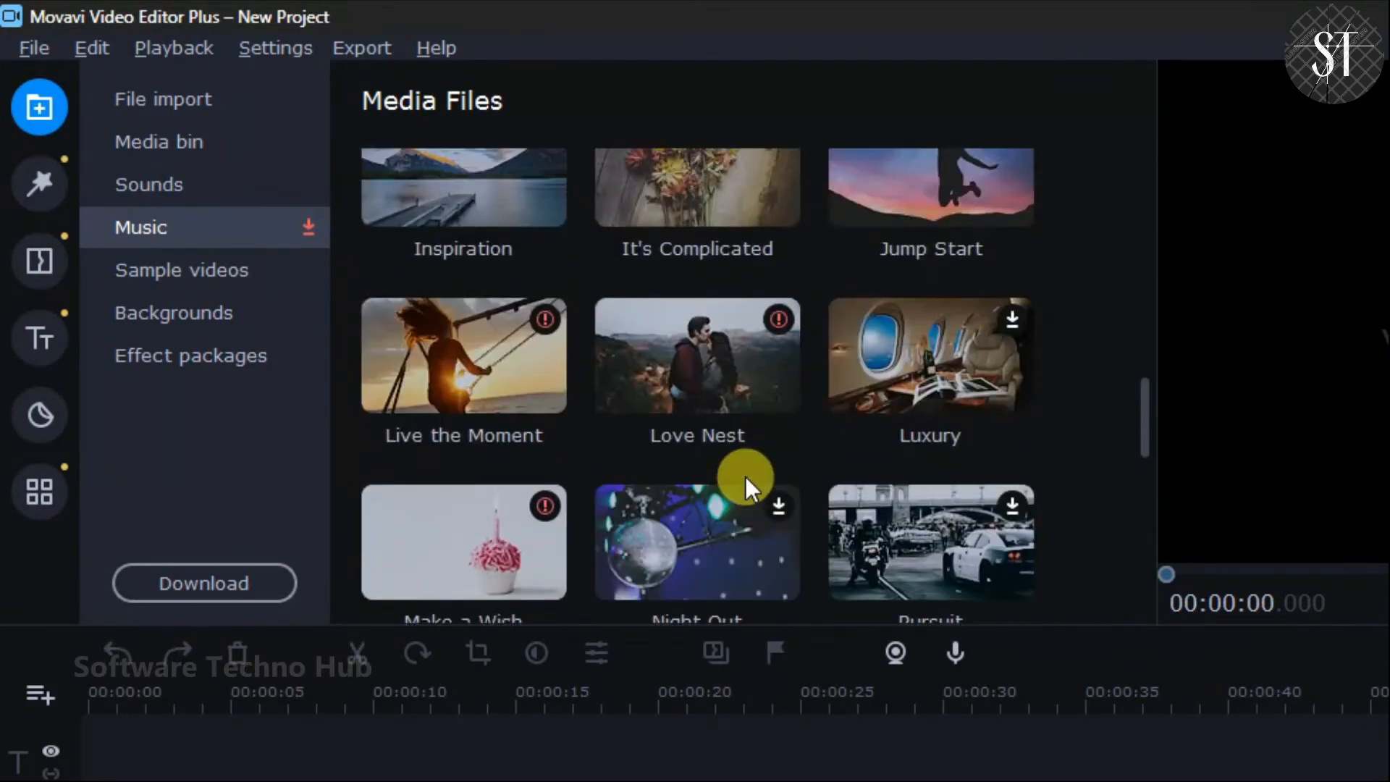
{"action": "scroll", "coordinate": [450, 307], "scroll_direction": "up", "scroll_amount": 4}
{"action": "scroll", "coordinate": [450, 307], "scroll_direction": "up", "scroll_amount": 1}
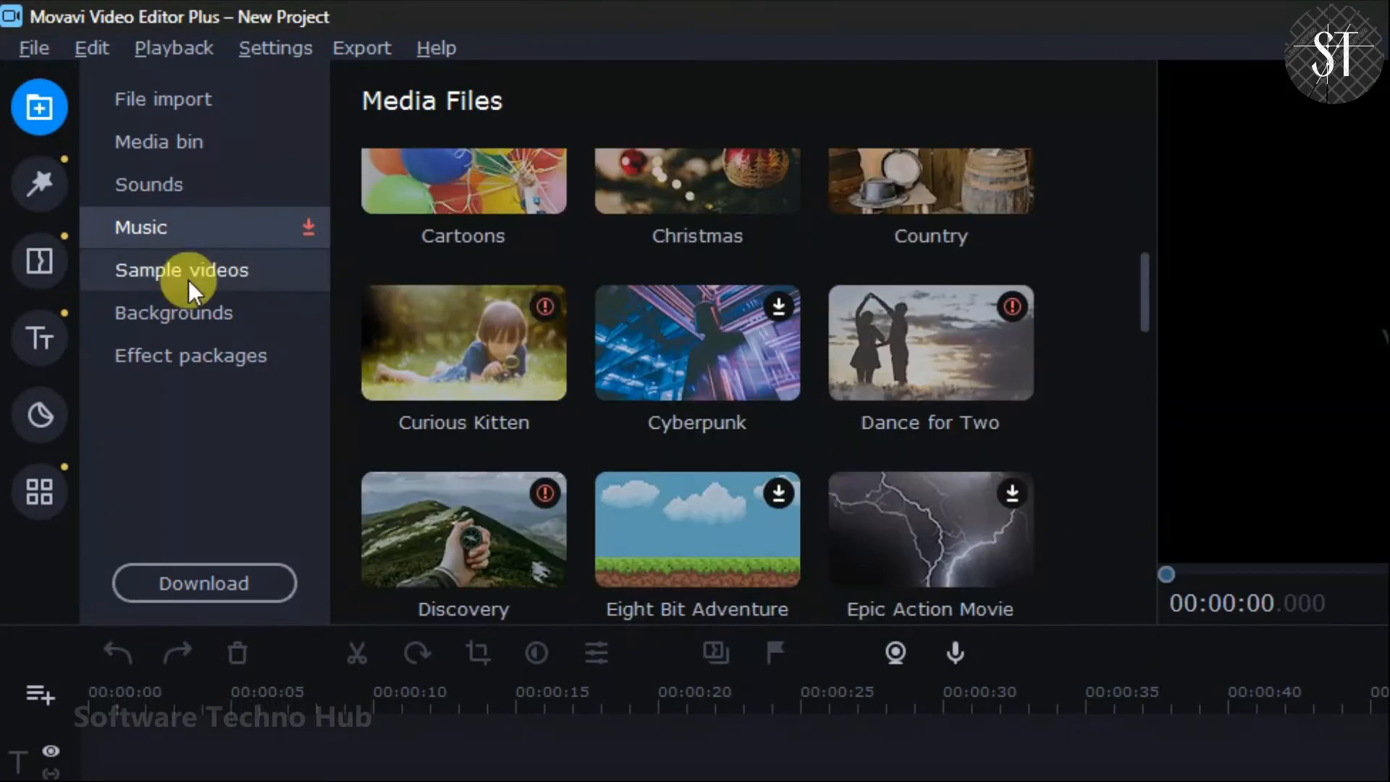
View the sample videos, backgrounds, and available and installed effect packages, and dismiss the package notice
{"action": "left_click", "coordinate": [191, 270]}
{"action": "left_click", "coordinate": [200, 306]}
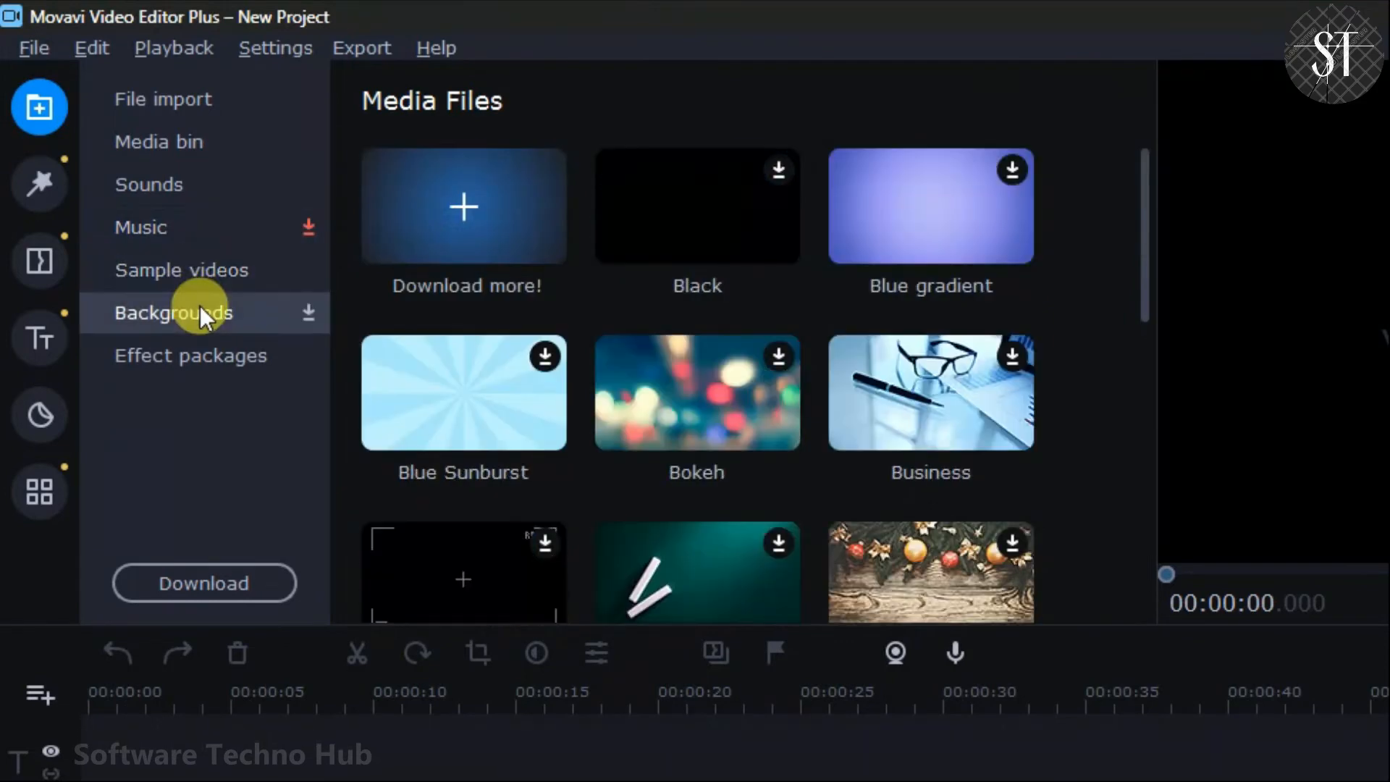
{"action": "left_click", "coordinate": [194, 347]}
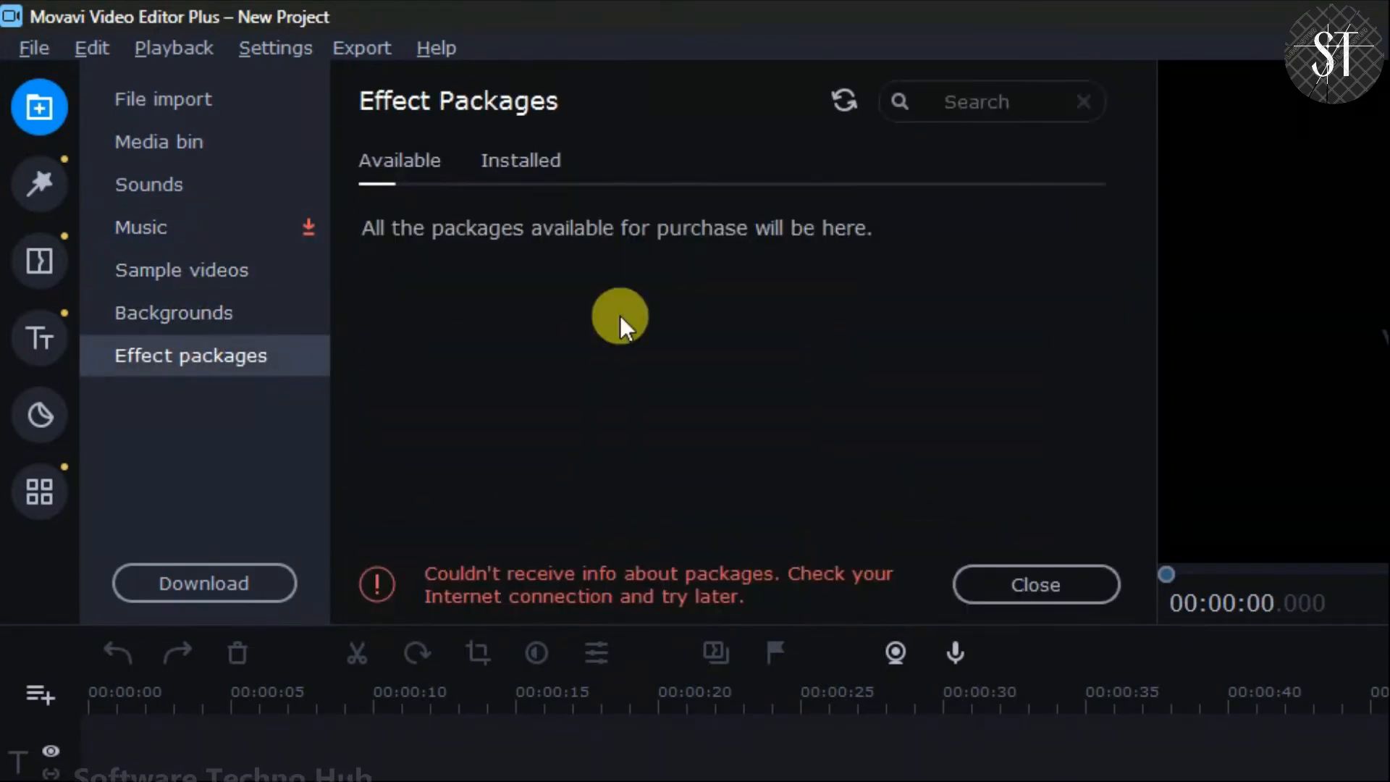
{"action": "left_click", "coordinate": [518, 165]}
{"action": "left_click", "coordinate": [439, 171]}
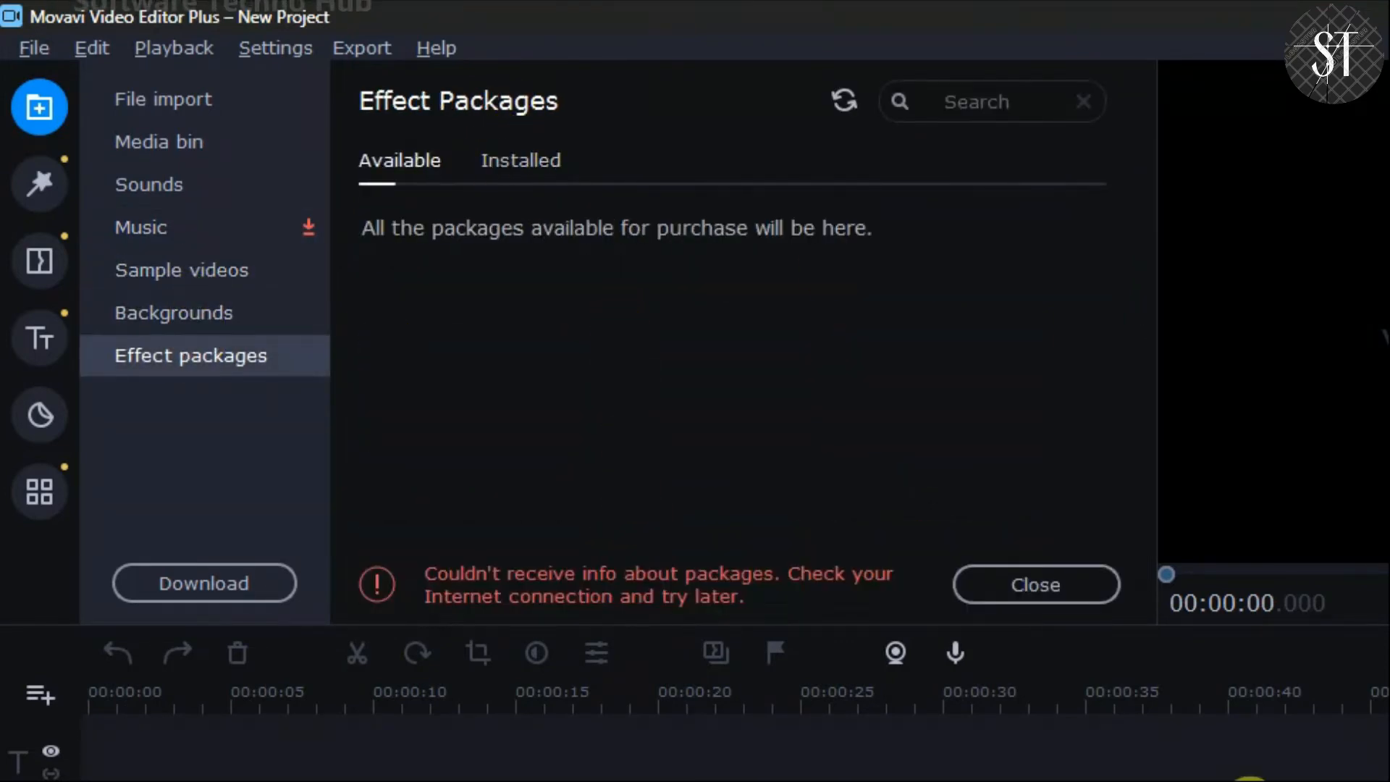
{"action": "left_click", "coordinate": [1059, 601]}
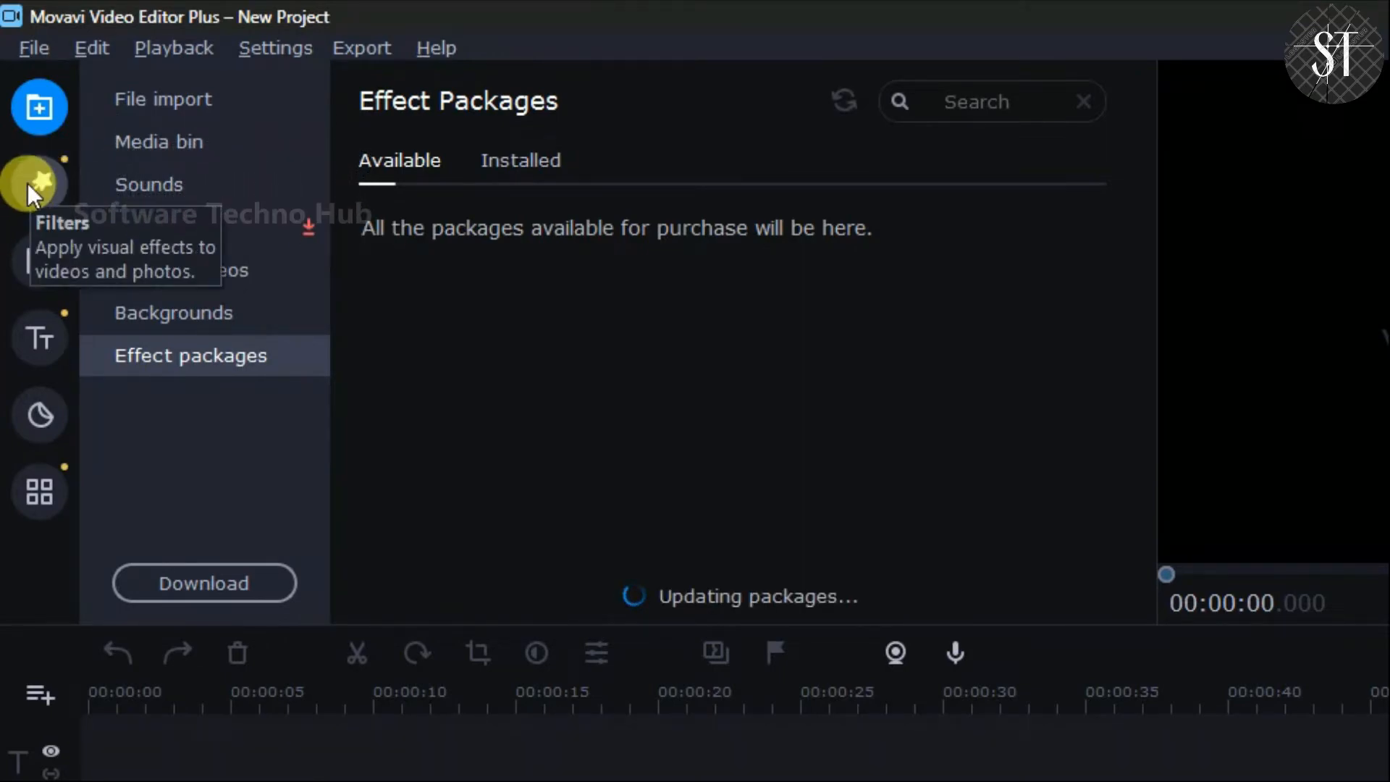
Open the Filters collection and browse the Featured filters
{"action": "left_click", "coordinate": [28, 184]}
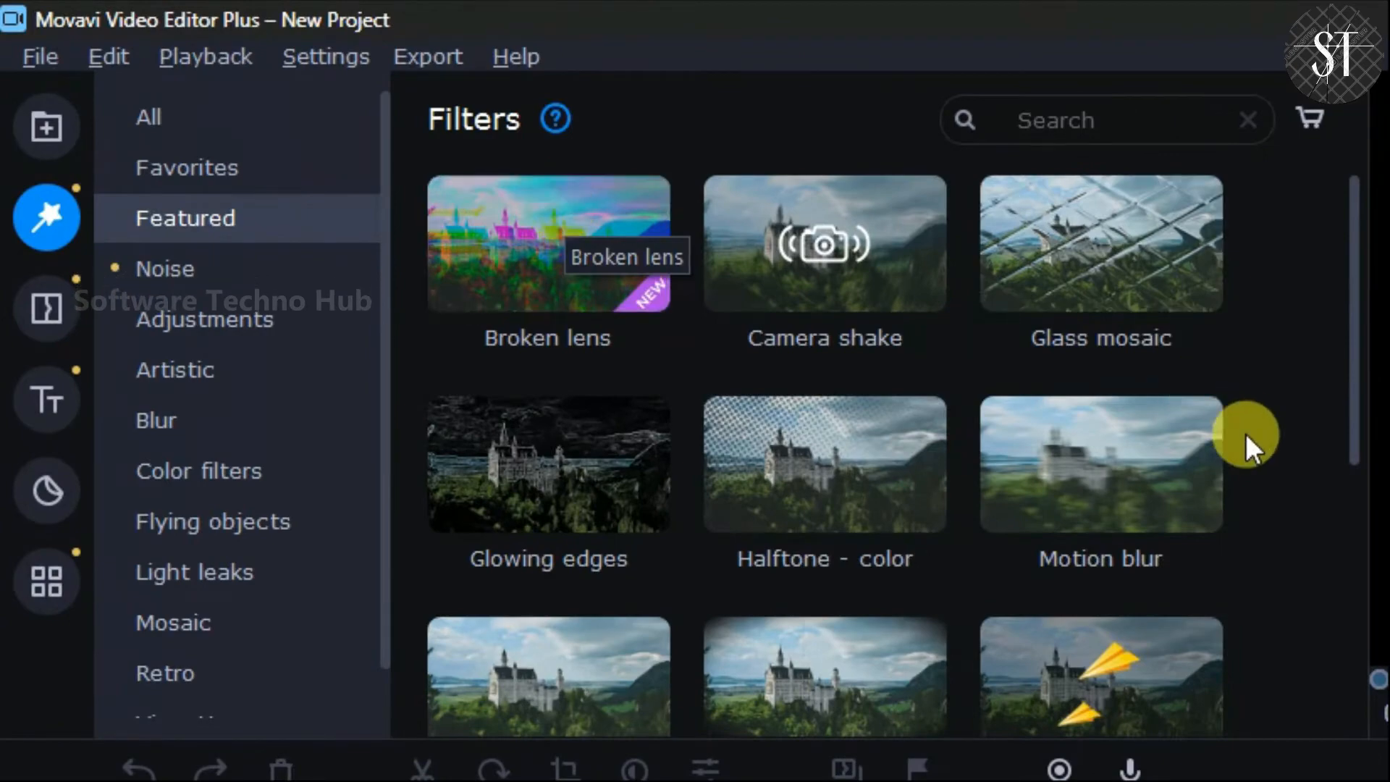
{"action": "scroll", "coordinate": [1245, 433], "scroll_direction": "down", "scroll_amount": 5}
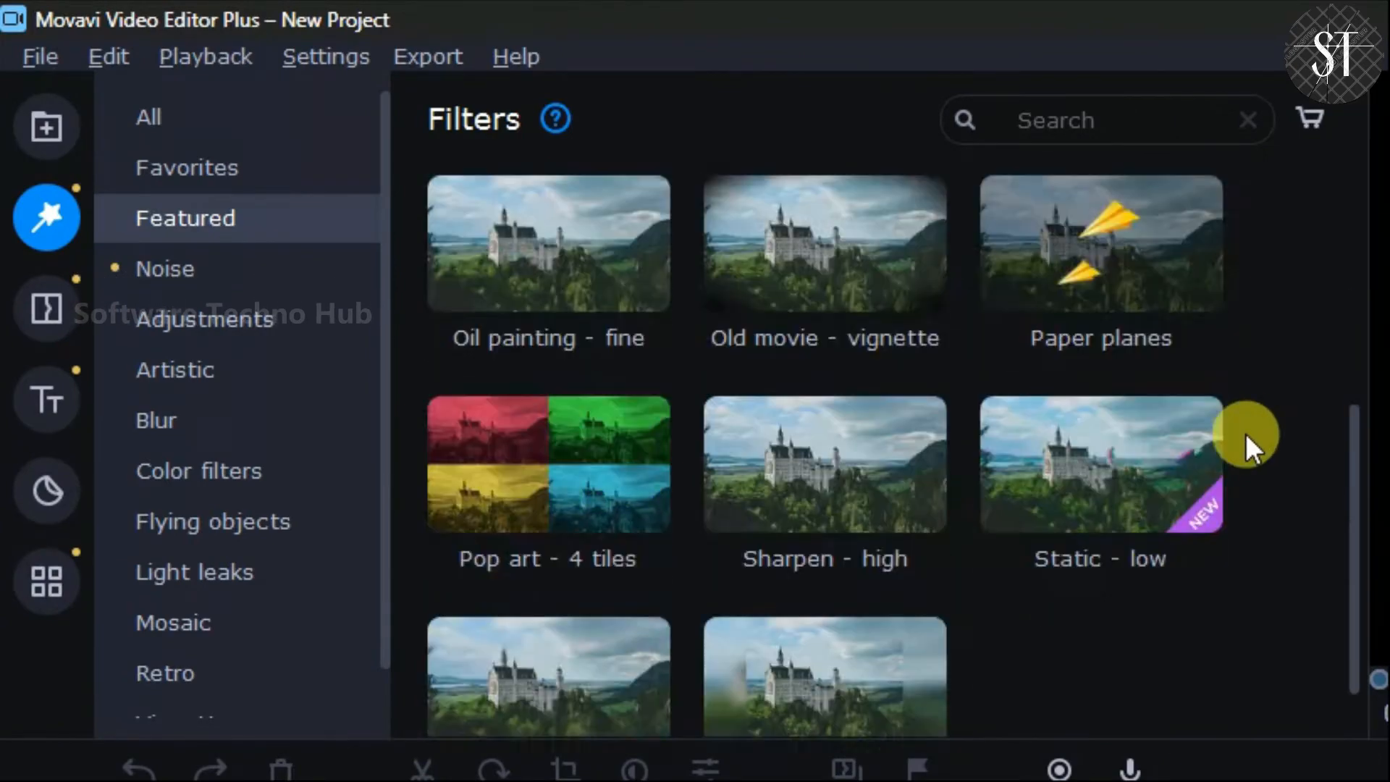
{"action": "scroll", "coordinate": [1245, 433], "scroll_direction": "up", "scroll_amount": 6}
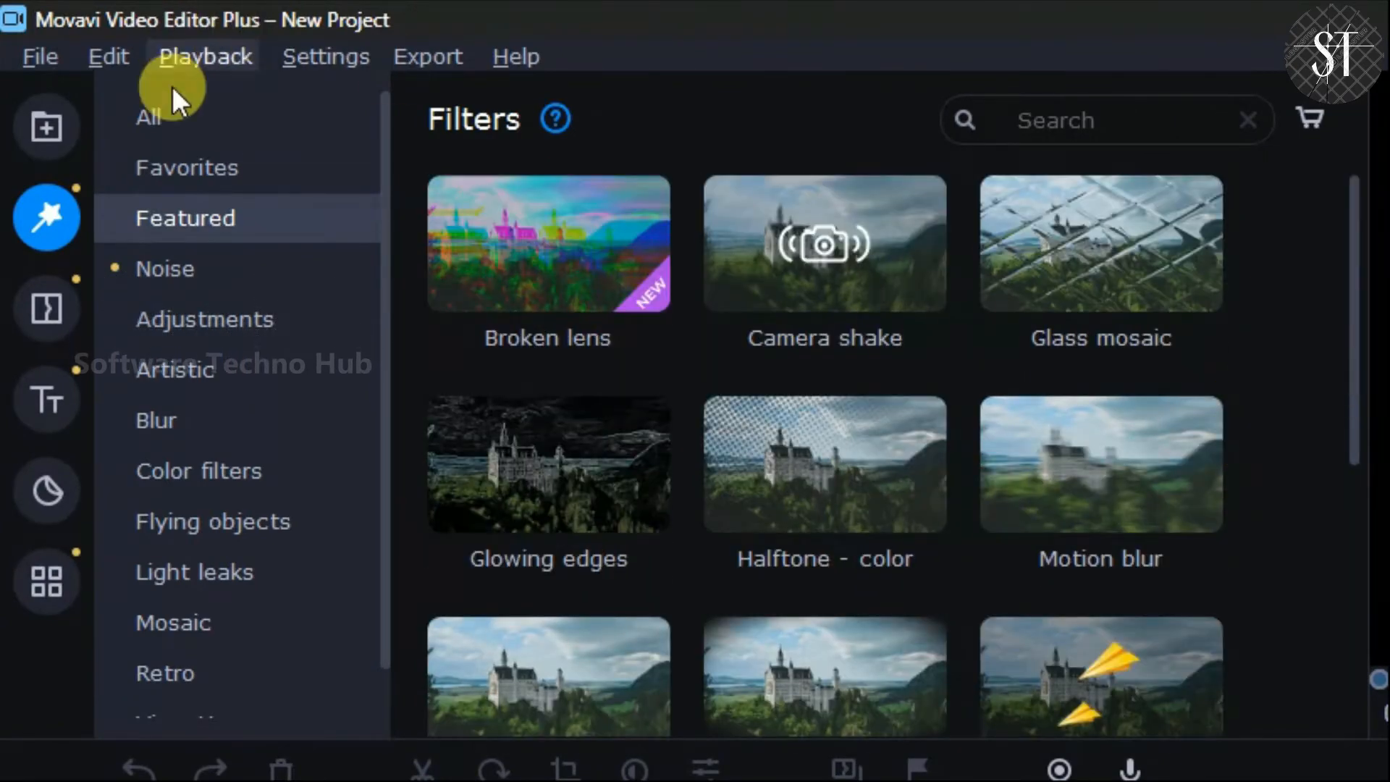
Browse the complete collection of filters and select the vertical Mirror filter
{"action": "left_click", "coordinate": [175, 112]}
{"action": "scroll", "coordinate": [933, 460], "scroll_direction": "down", "scroll_amount": 1}
{"action": "scroll", "coordinate": [934, 460], "scroll_direction": "down", "scroll_amount": 15}
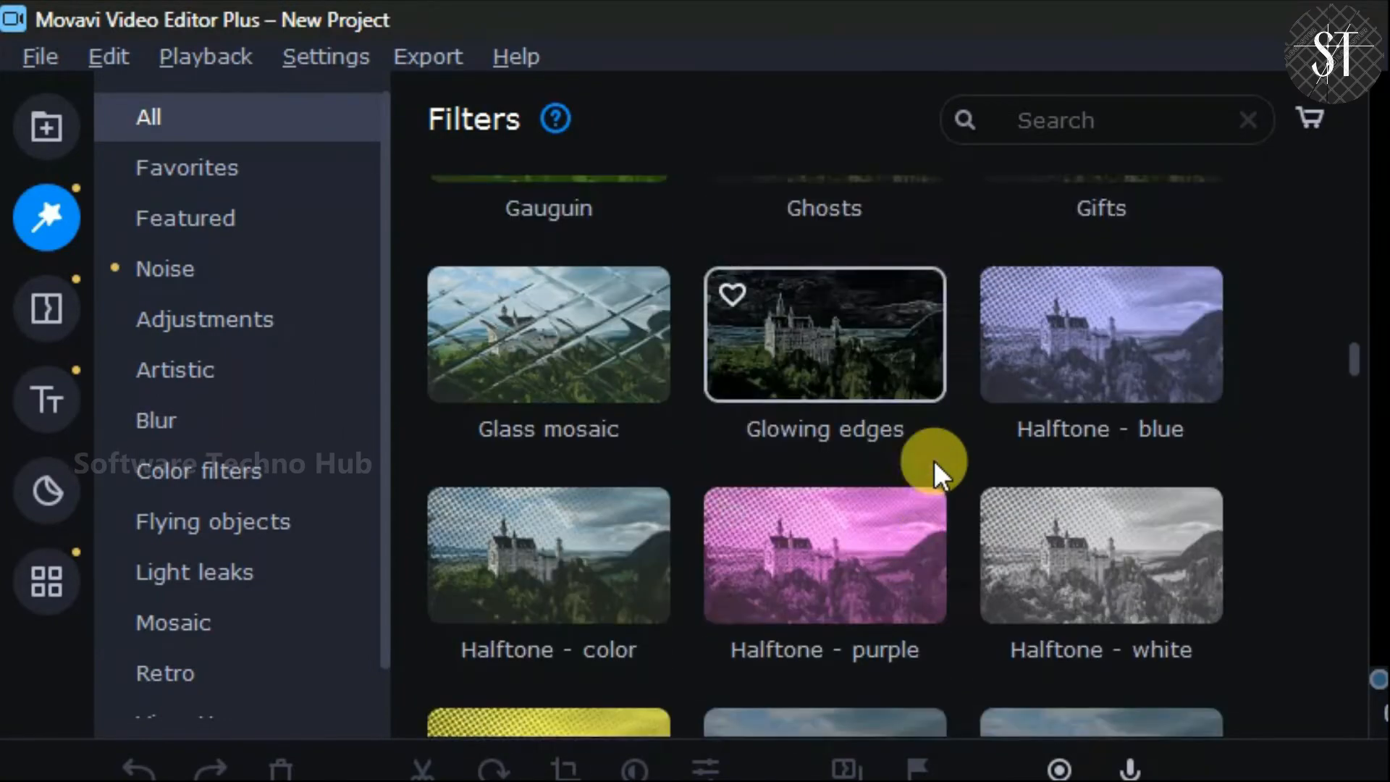
{"action": "scroll", "coordinate": [934, 460], "scroll_direction": "up", "scroll_amount": 6}
{"action": "scroll", "coordinate": [934, 460], "scroll_direction": "down", "scroll_amount": 9}
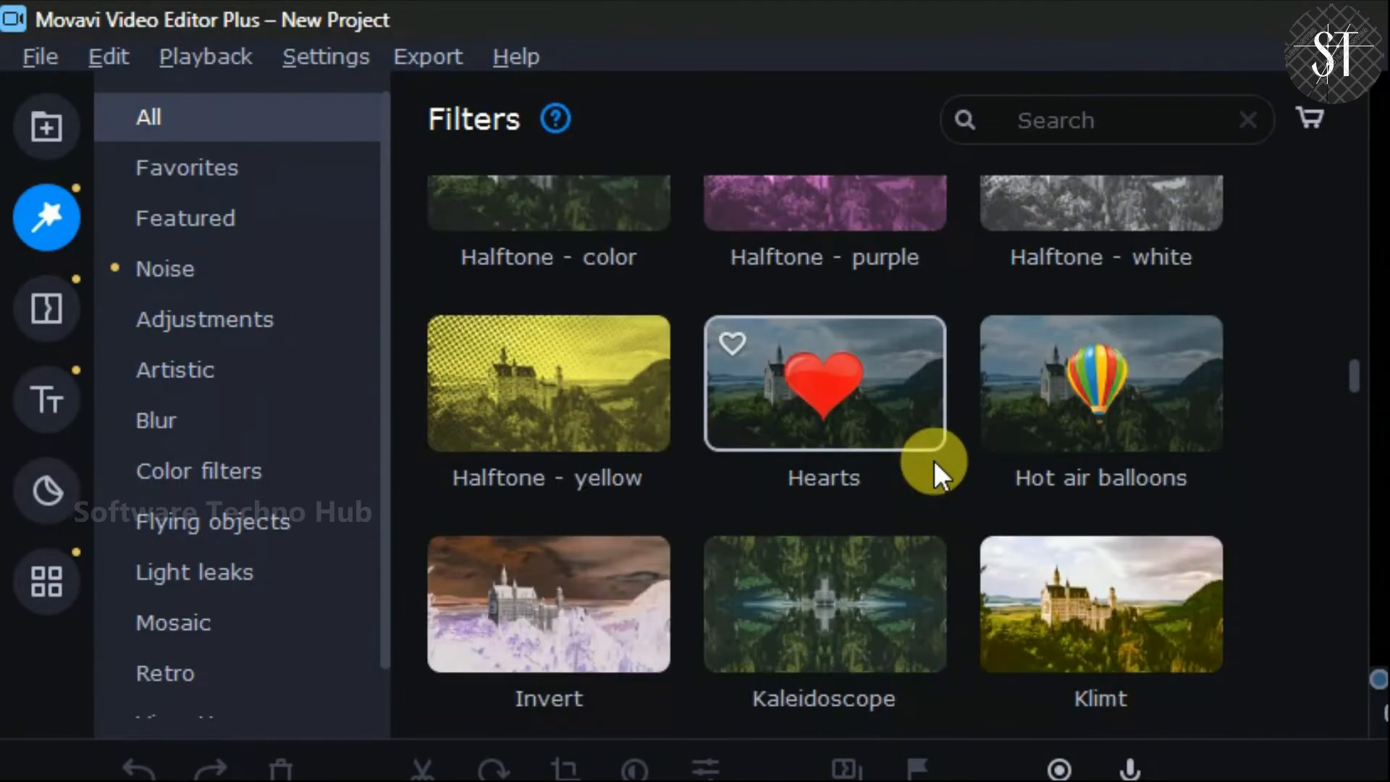
{"action": "scroll", "coordinate": [933, 460], "scroll_direction": "down", "scroll_amount": 5}
{"action": "scroll", "coordinate": [934, 460], "scroll_direction": "up", "scroll_amount": 2}
{"action": "scroll", "coordinate": [934, 460], "scroll_direction": "down", "scroll_amount": 10}
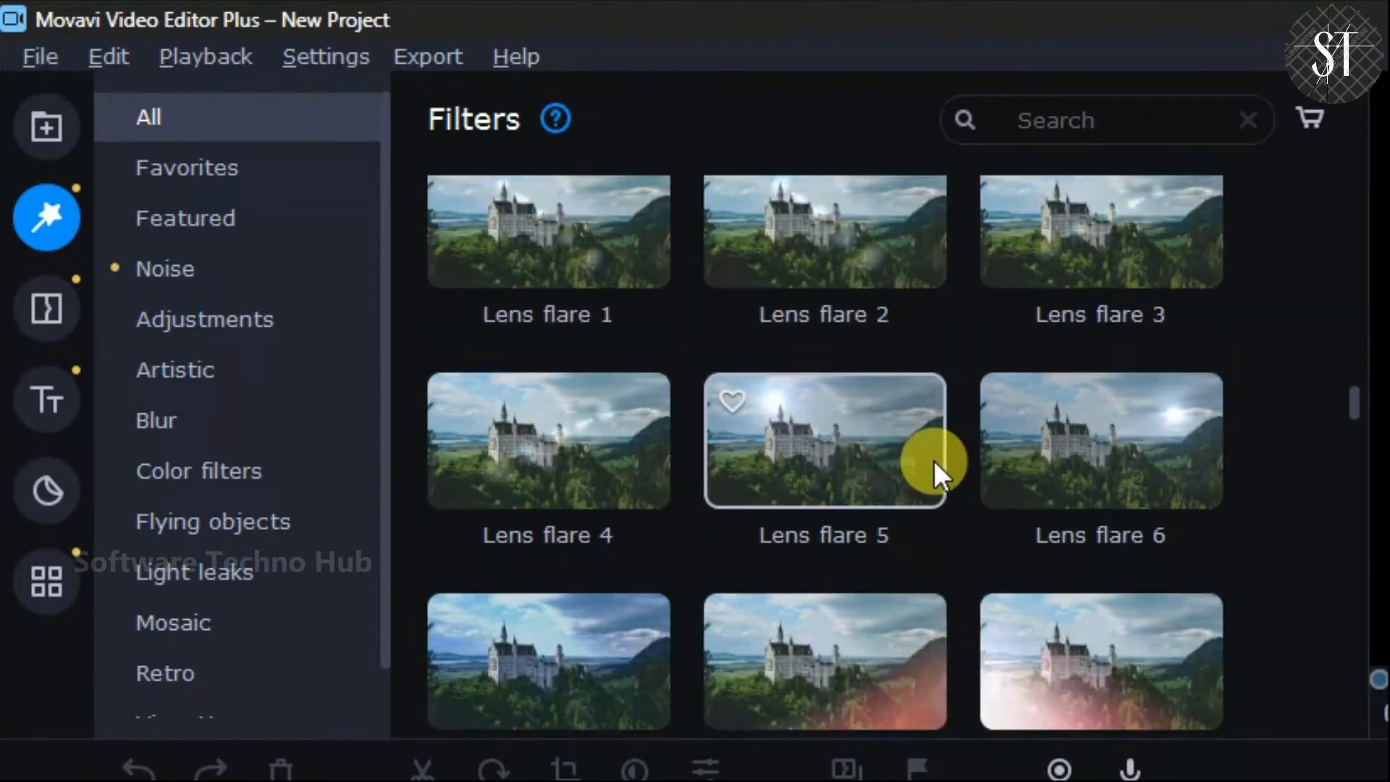
{"action": "scroll", "coordinate": [934, 461], "scroll_direction": "up", "scroll_amount": 1}
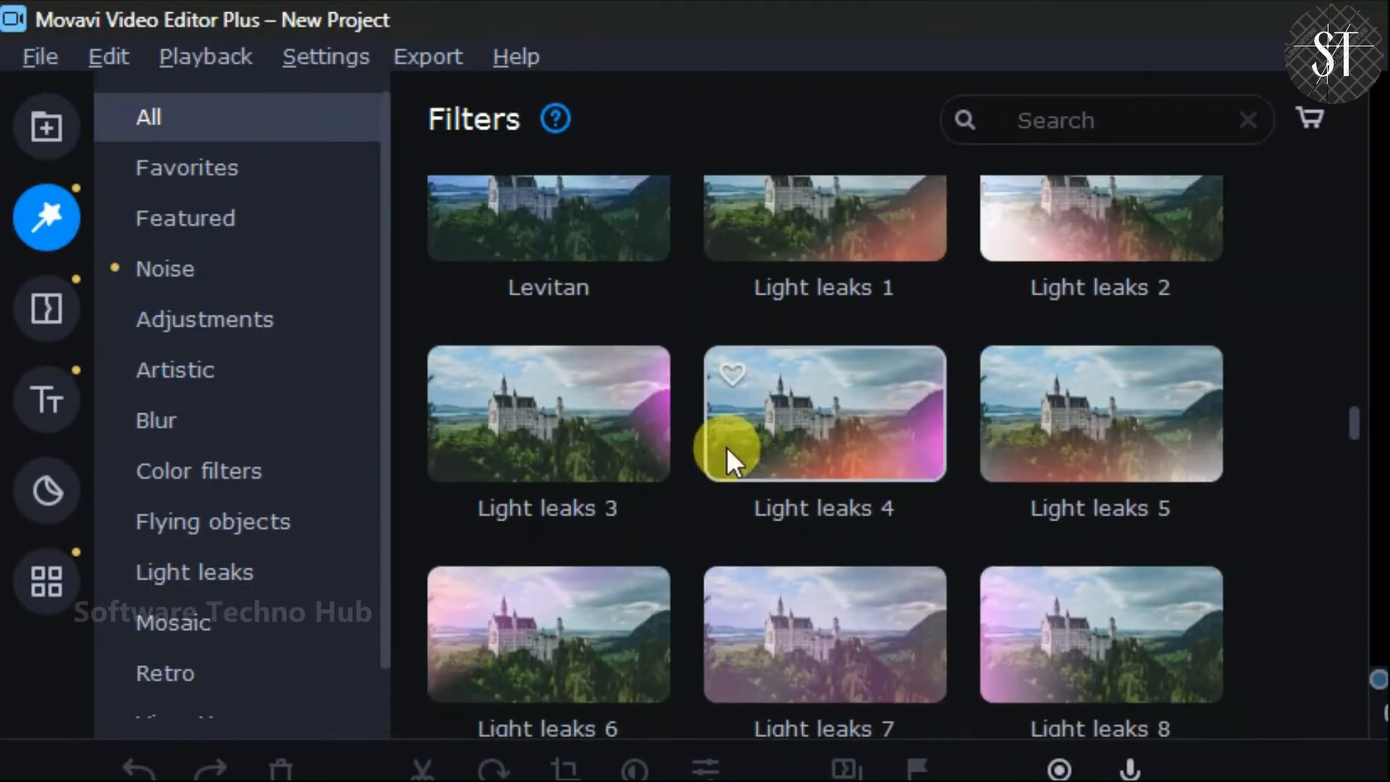
{"action": "scroll", "coordinate": [1300, 499], "scroll_direction": "down", "scroll_amount": 5}
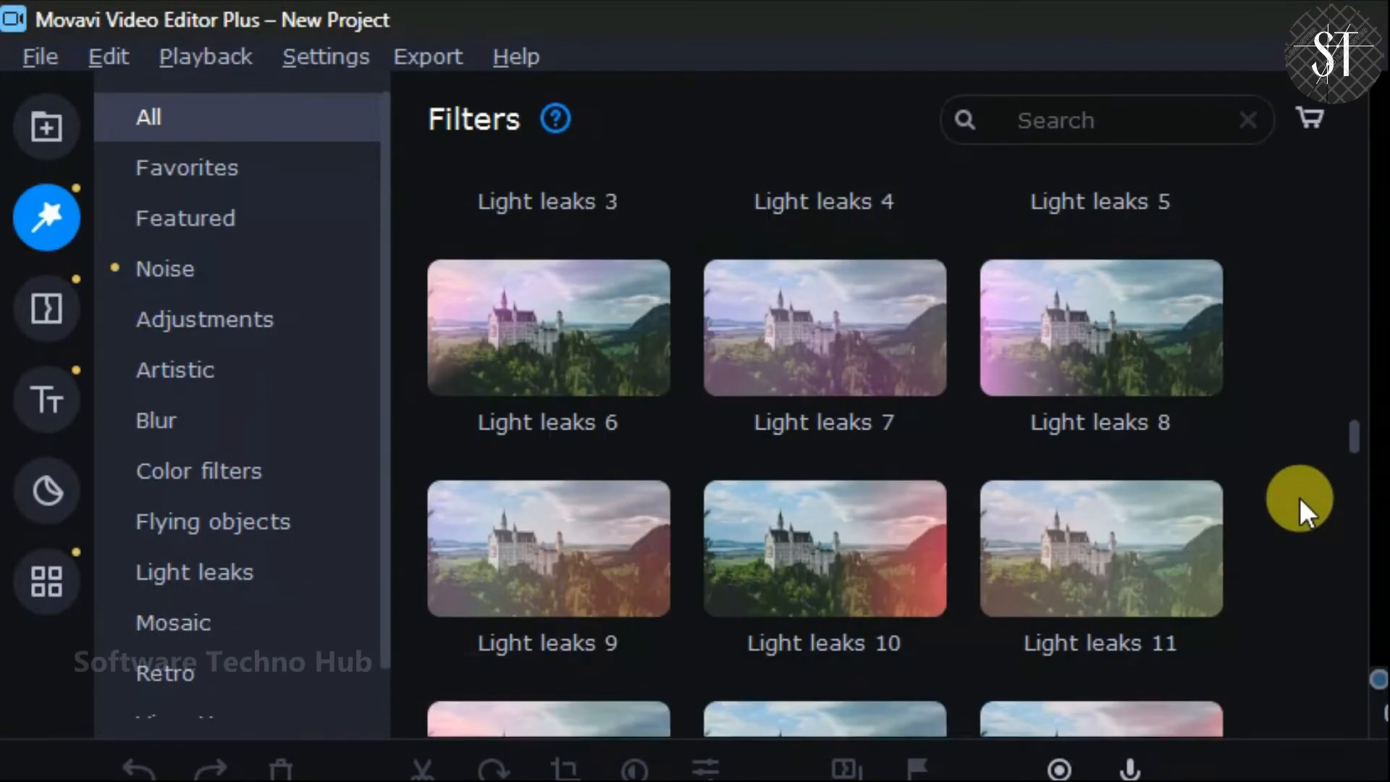
{"action": "scroll", "coordinate": [1110, 392], "scroll_direction": "down", "scroll_amount": 7}
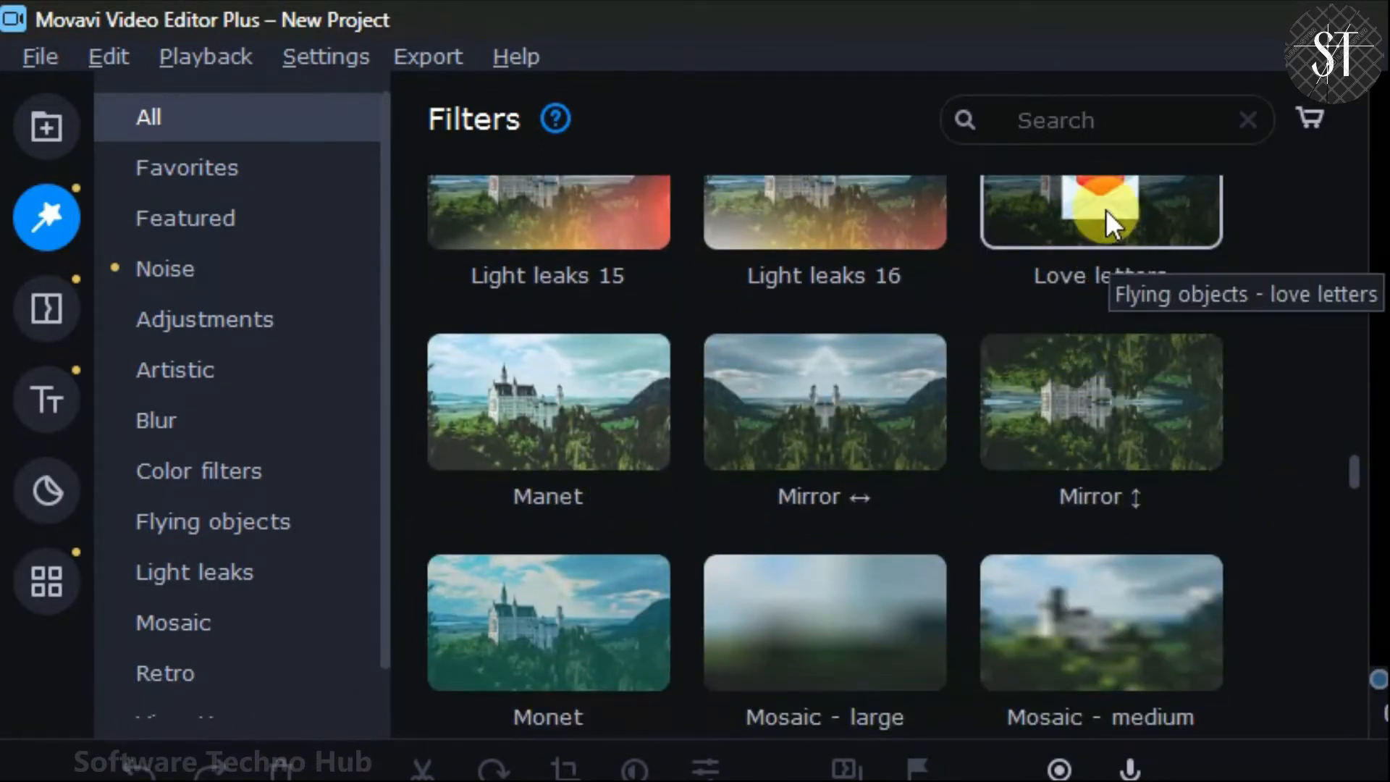
{"action": "left_click", "coordinate": [995, 389]}
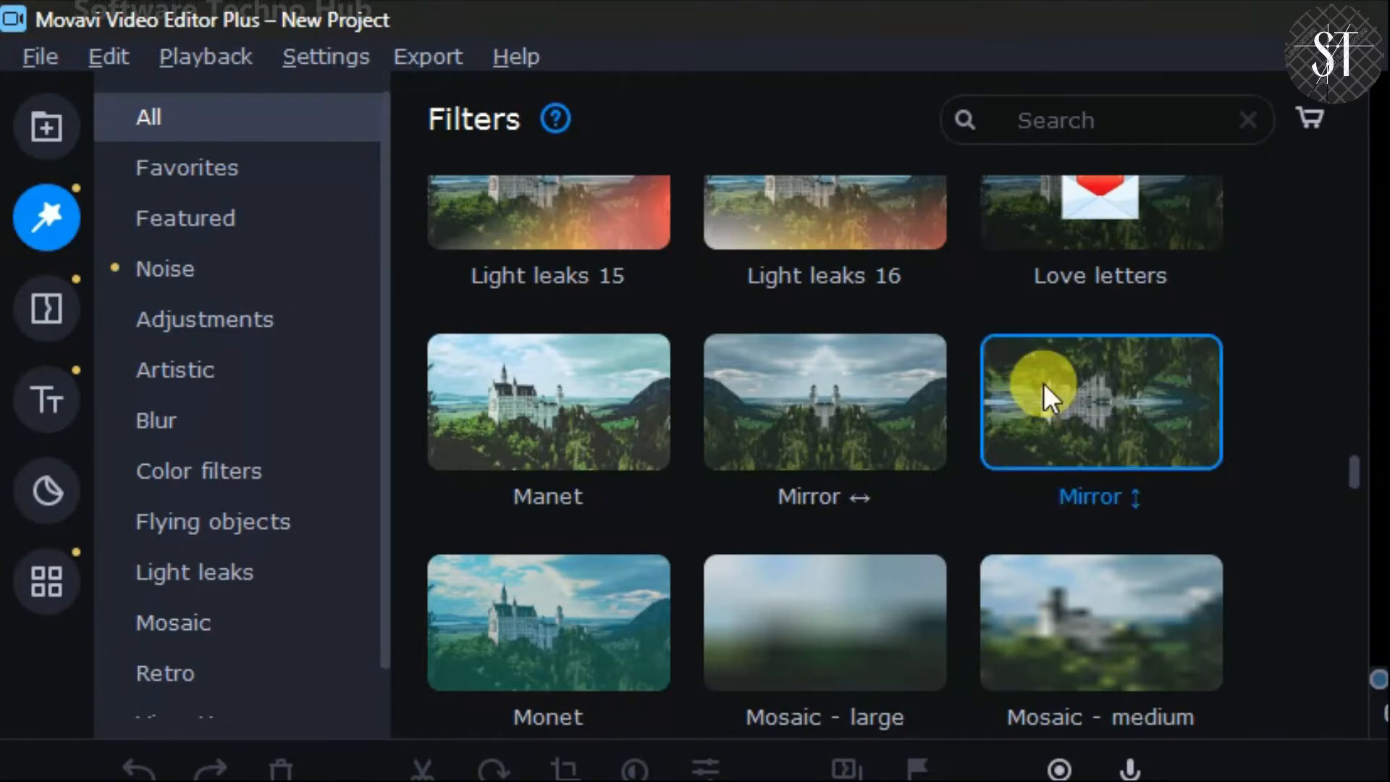
Import the image LKarBS.png into the project and place it on the timeline's video track
{"action": "left_click", "coordinate": [31, 118]}
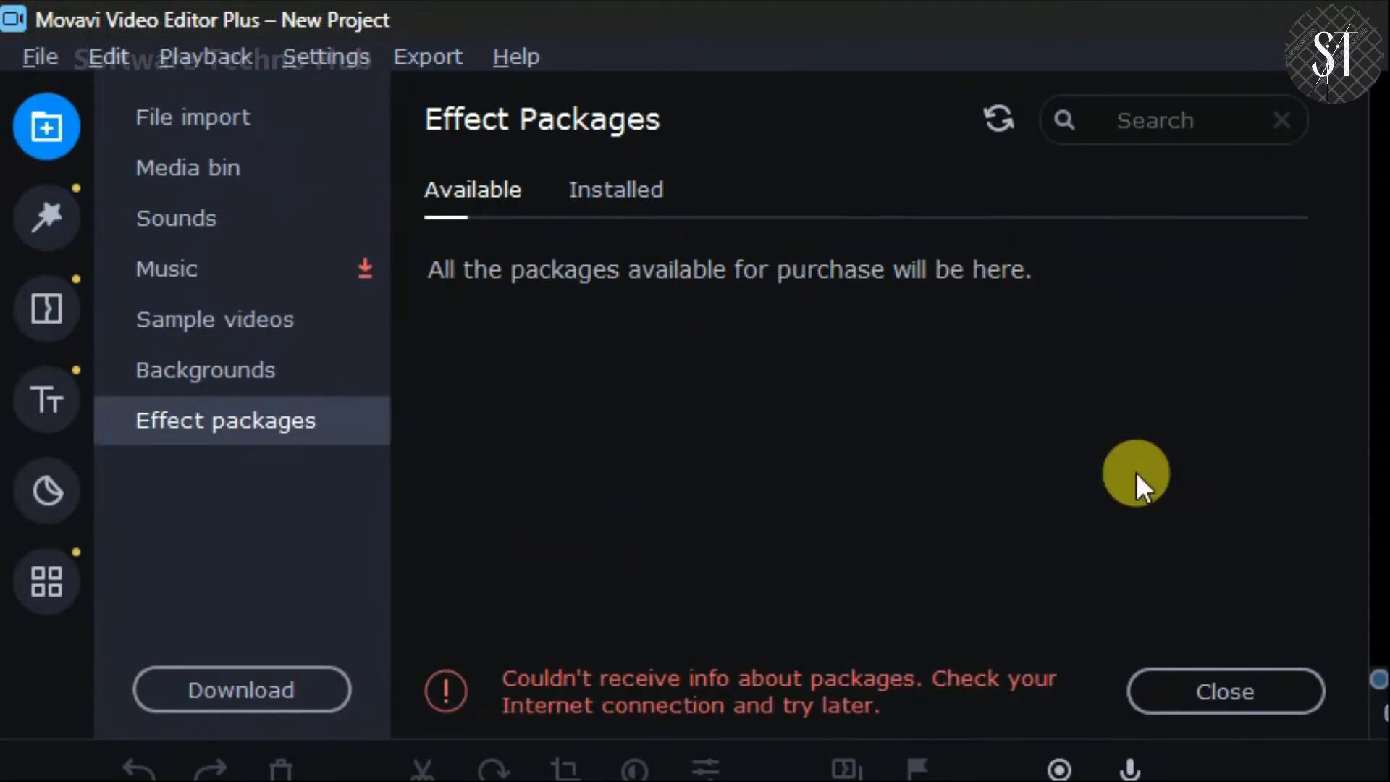
{"action": "left_click", "coordinate": [185, 115]}
{"action": "left_click", "coordinate": [872, 363]}
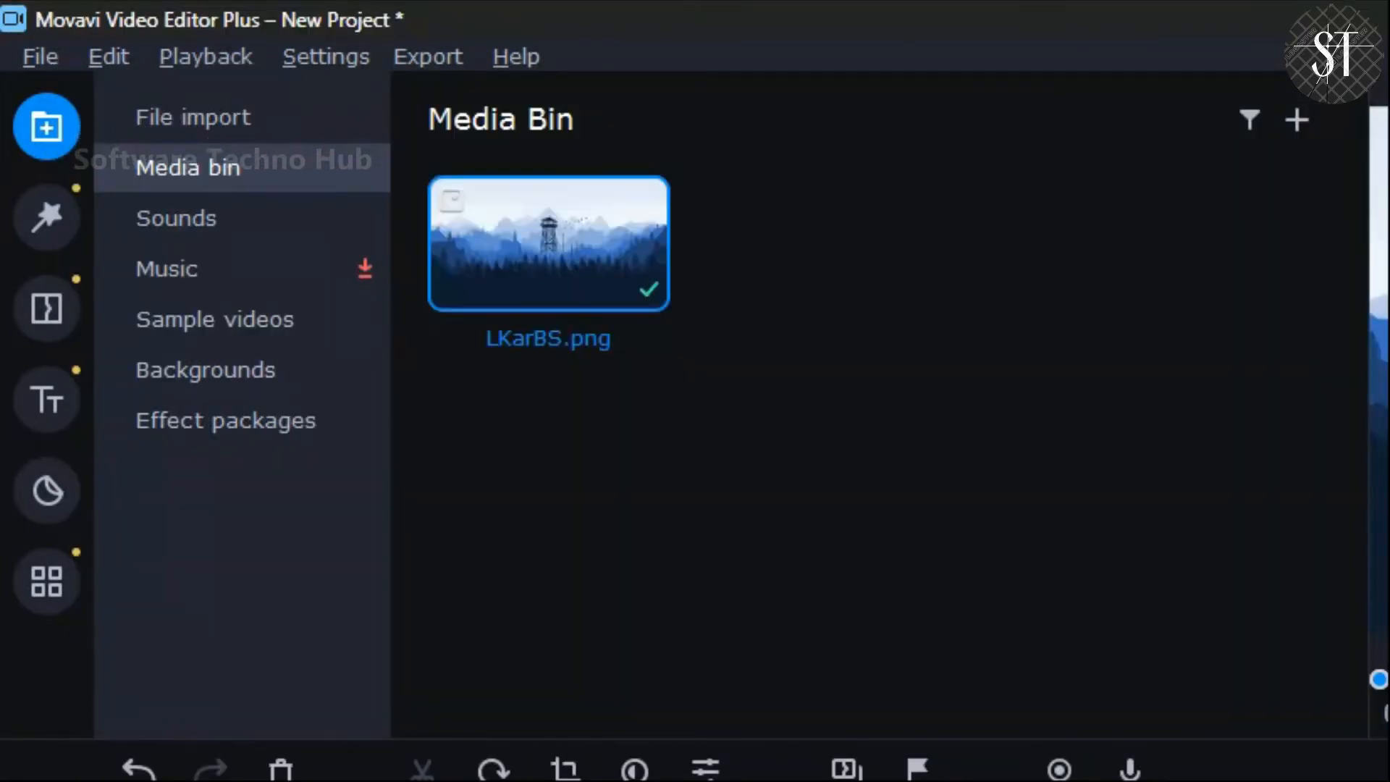
Apply the vertical Mirror filter to the LKarBS.png clip and preview the result
{"action": "left_click", "coordinate": [49, 221]}
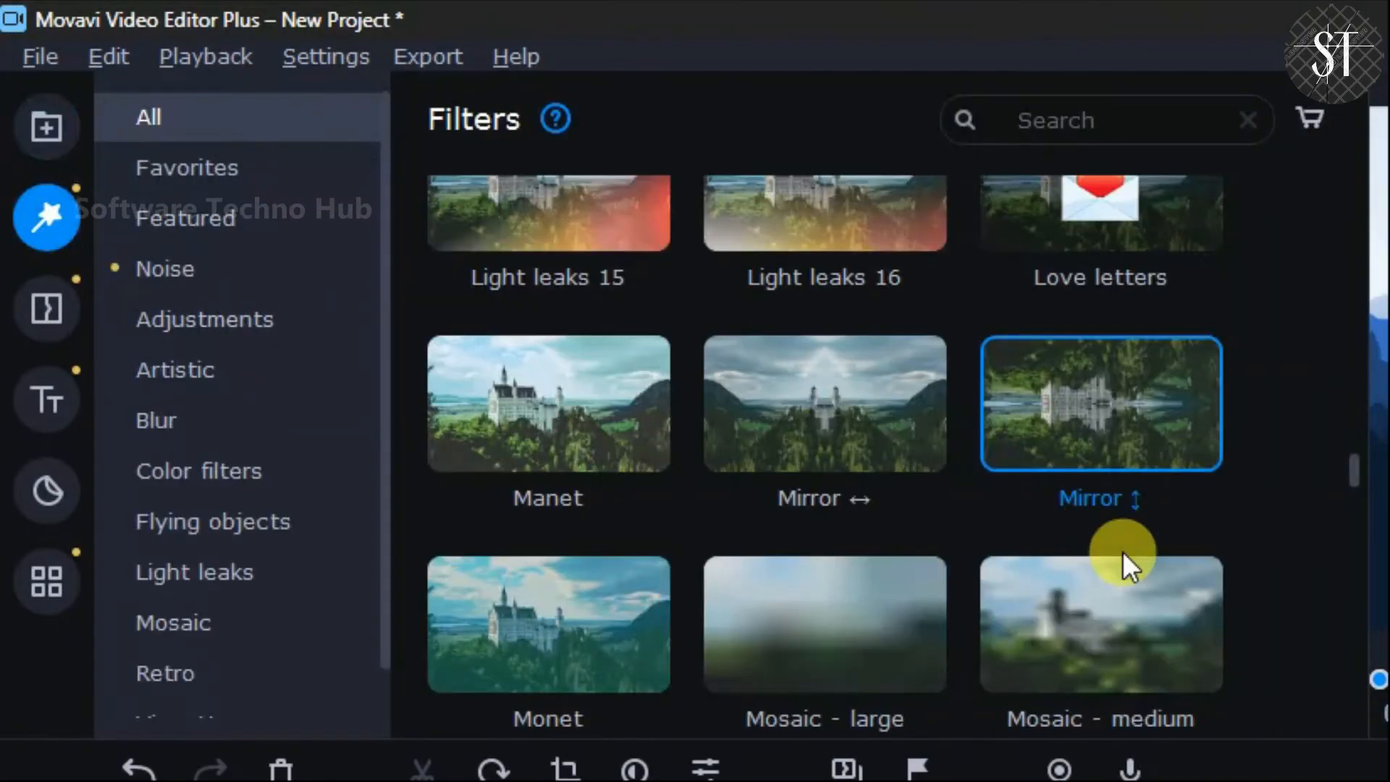
{"action": "left_click_drag", "start_coordinate": [1032, 379], "coordinate": [338, 489]}
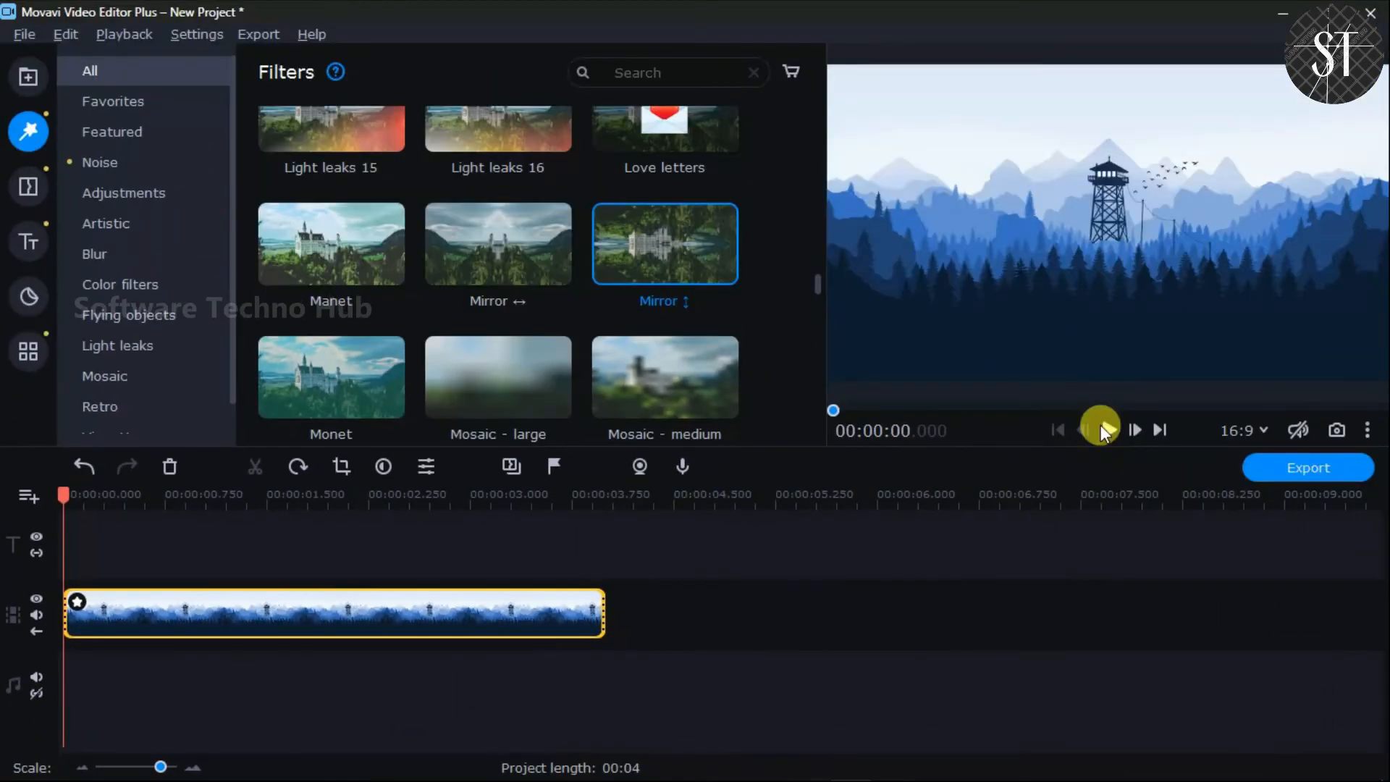
{"action": "left_click", "coordinate": [1105, 429]}
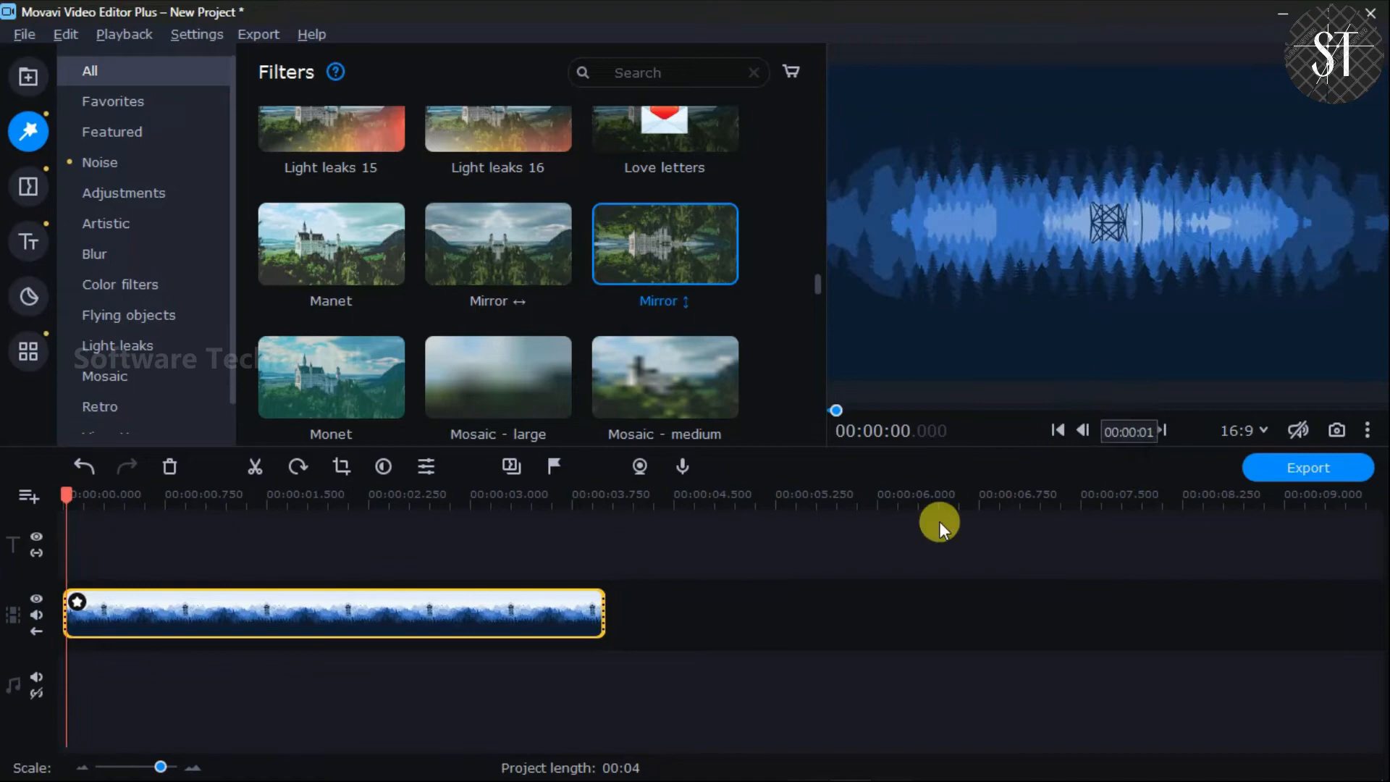
{"action": "left_click", "coordinate": [1111, 430]}
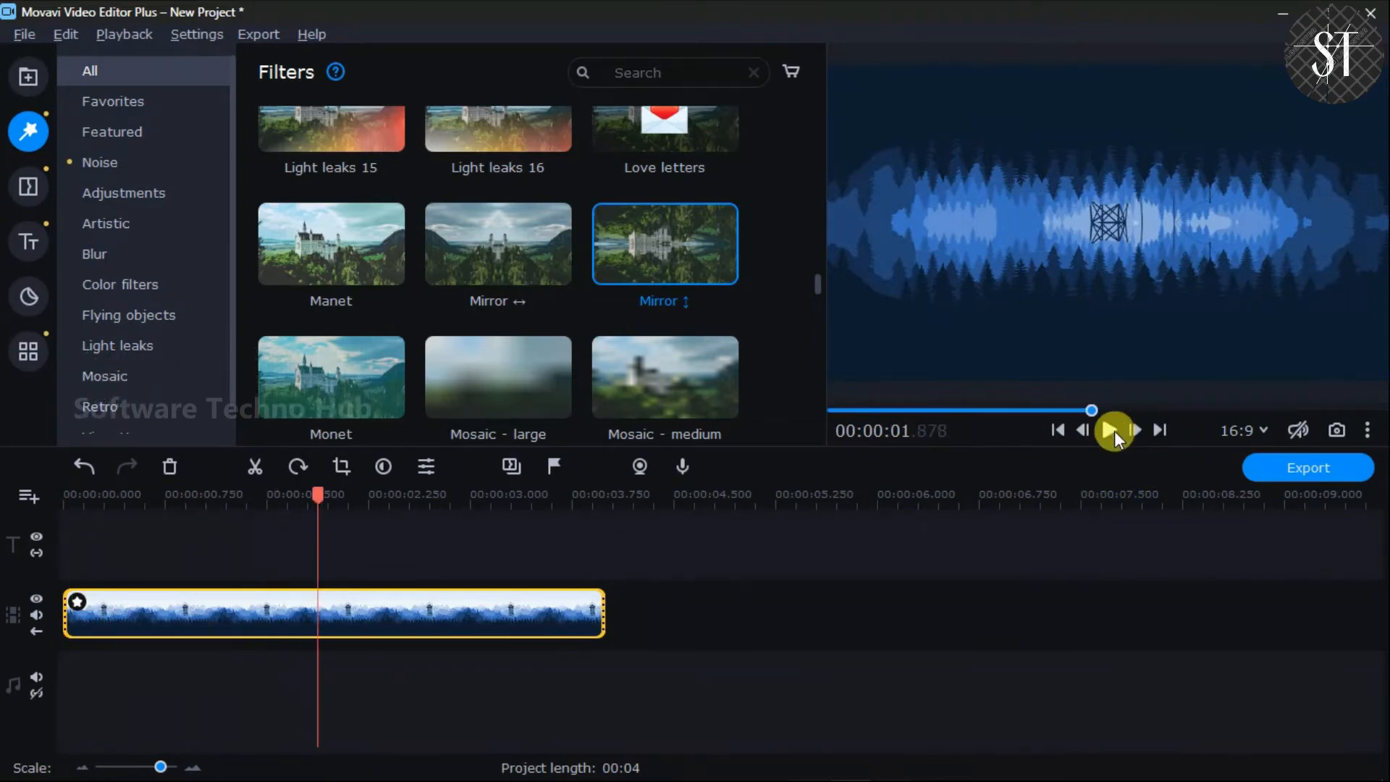
Return the preview to the start and delete the LKarBS.png clip from the timeline
{"action": "left_click_drag", "start_coordinate": [1092, 406], "coordinate": [820, 412]}
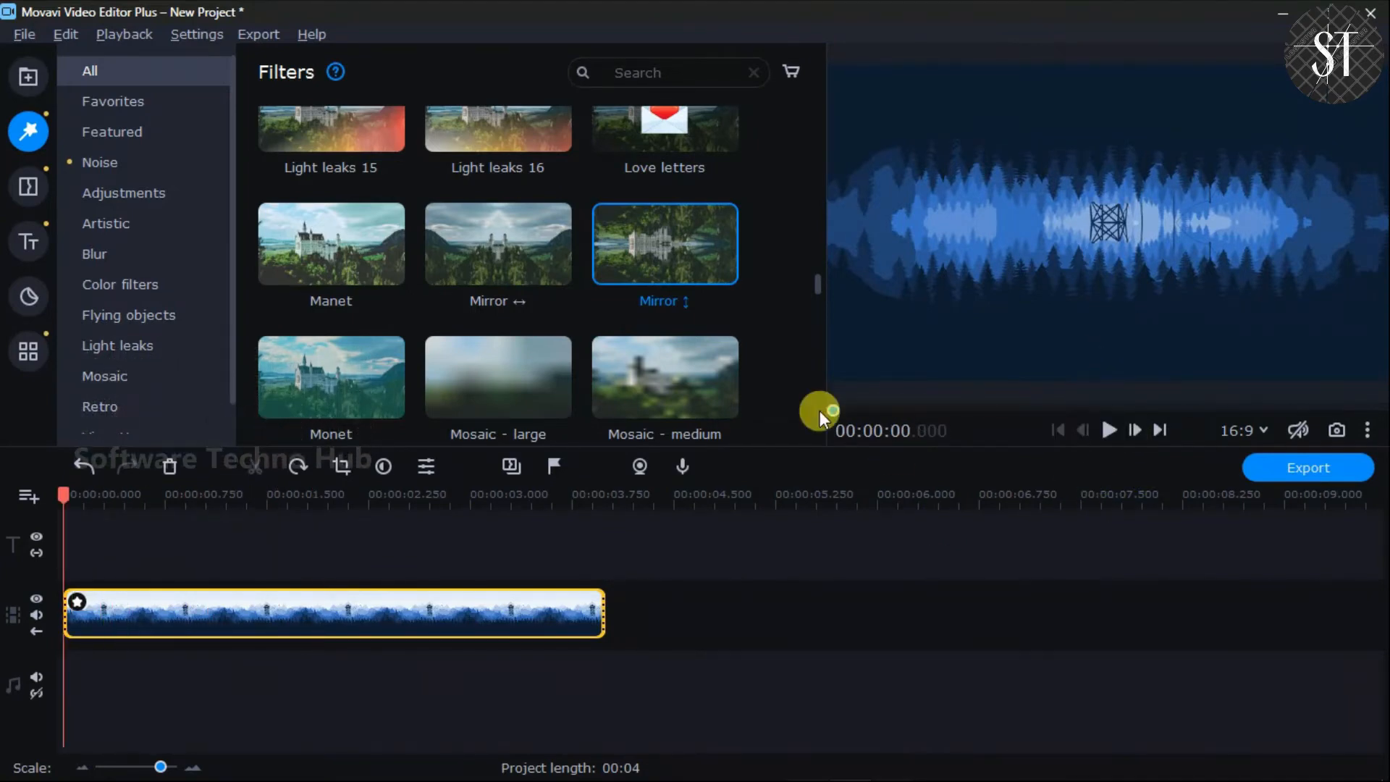
{"action": "left_click", "coordinate": [169, 466]}
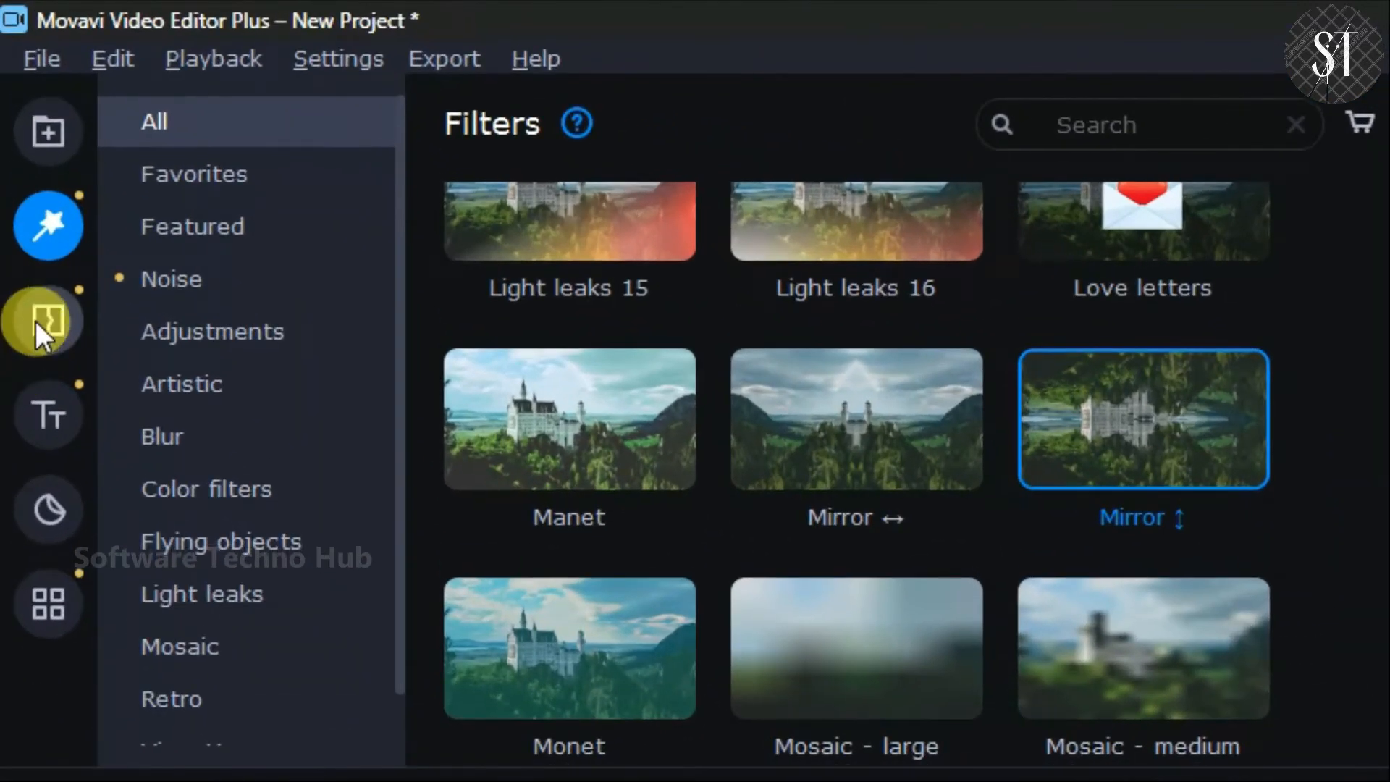
Browse the Featured transitions and the complete collection of transitions
{"action": "left_click", "coordinate": [22, 187]}
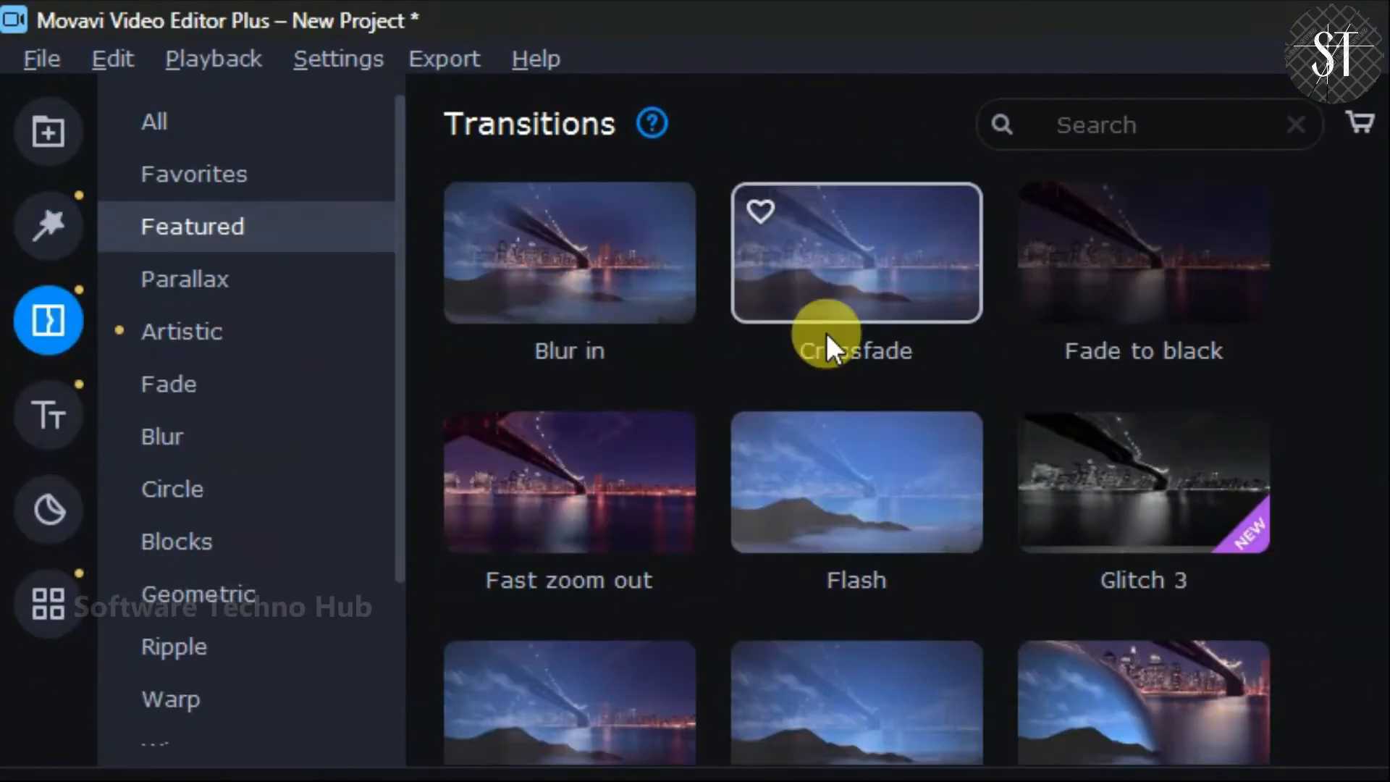
{"action": "scroll", "coordinate": [827, 333], "scroll_direction": "down", "scroll_amount": 6}
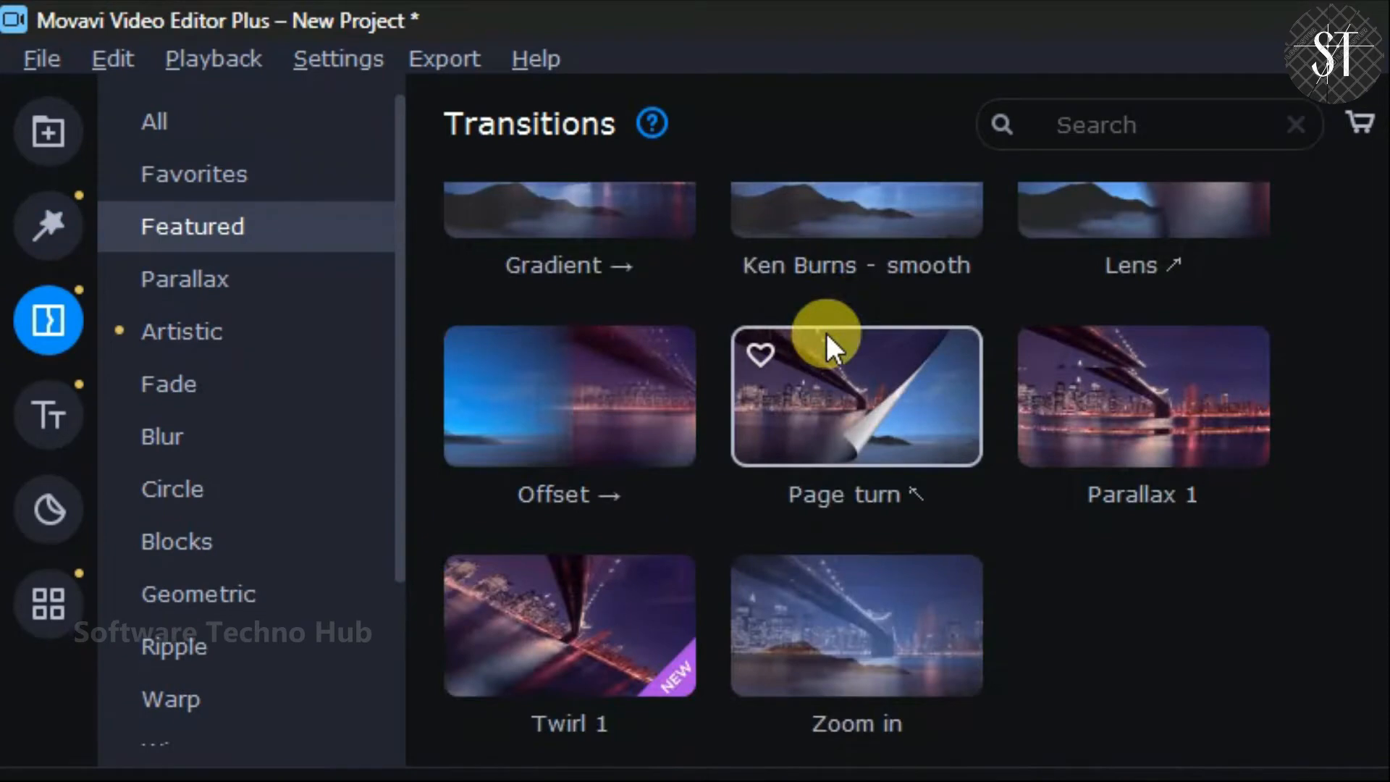
{"action": "left_click", "coordinate": [221, 134]}
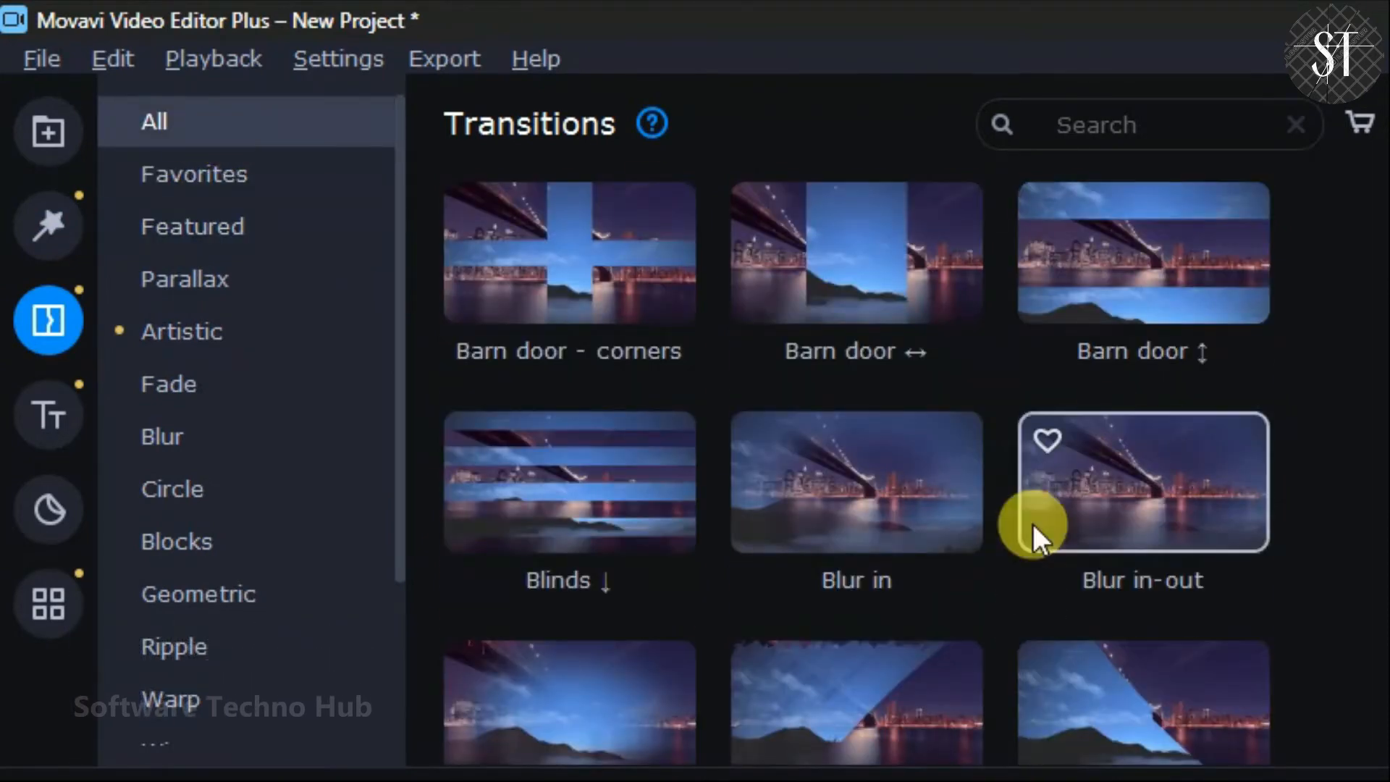
{"action": "scroll", "coordinate": [1032, 524], "scroll_direction": "down", "scroll_amount": 10}
{"action": "scroll", "coordinate": [1032, 523], "scroll_direction": "down", "scroll_amount": 10}
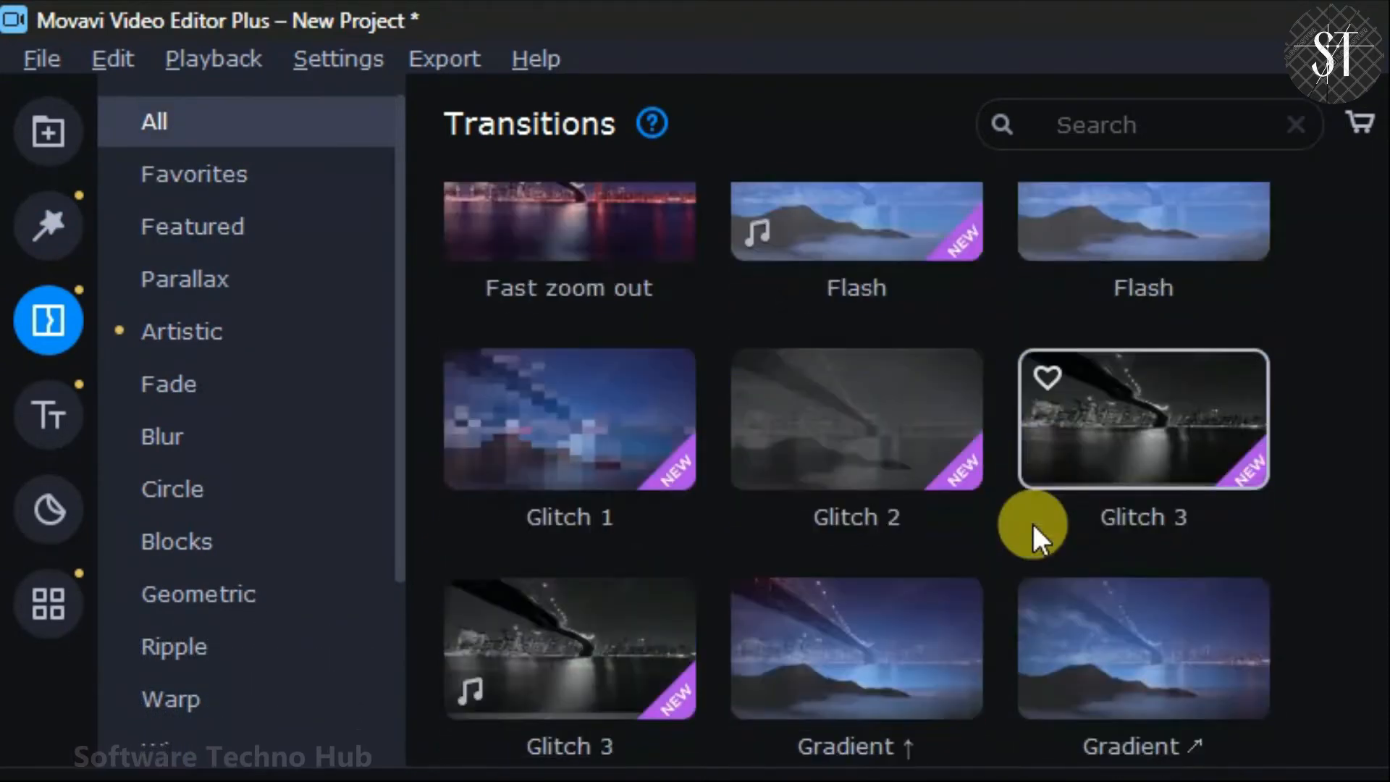
{"action": "scroll", "coordinate": [1032, 523], "scroll_direction": "down", "scroll_amount": 10}
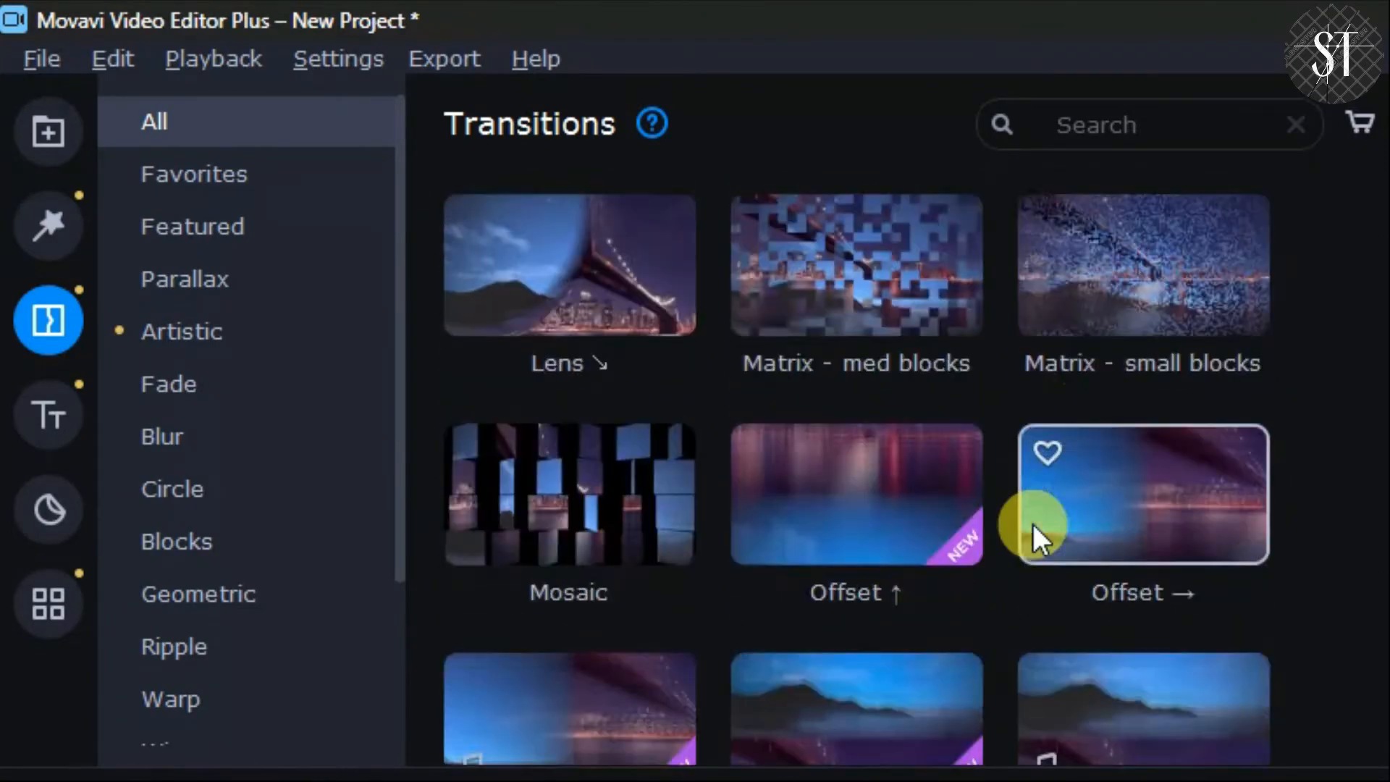
{"action": "scroll", "coordinate": [1032, 524], "scroll_direction": "down", "scroll_amount": 10}
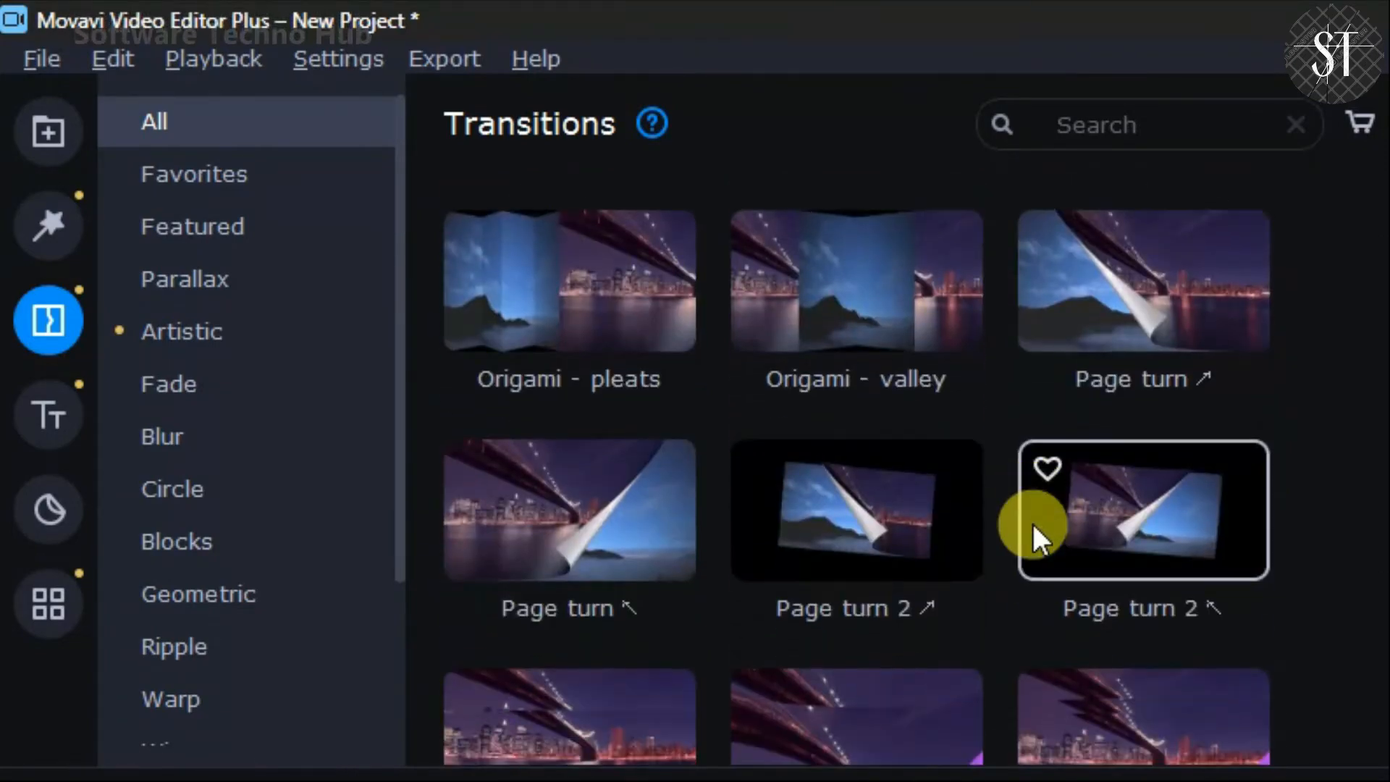
{"action": "scroll", "coordinate": [1032, 524], "scroll_direction": "up", "scroll_amount": 3}
{"action": "scroll", "coordinate": [1032, 524], "scroll_direction": "down", "scroll_amount": 10}
{"action": "scroll", "coordinate": [1032, 523], "scroll_direction": "down", "scroll_amount": 10}
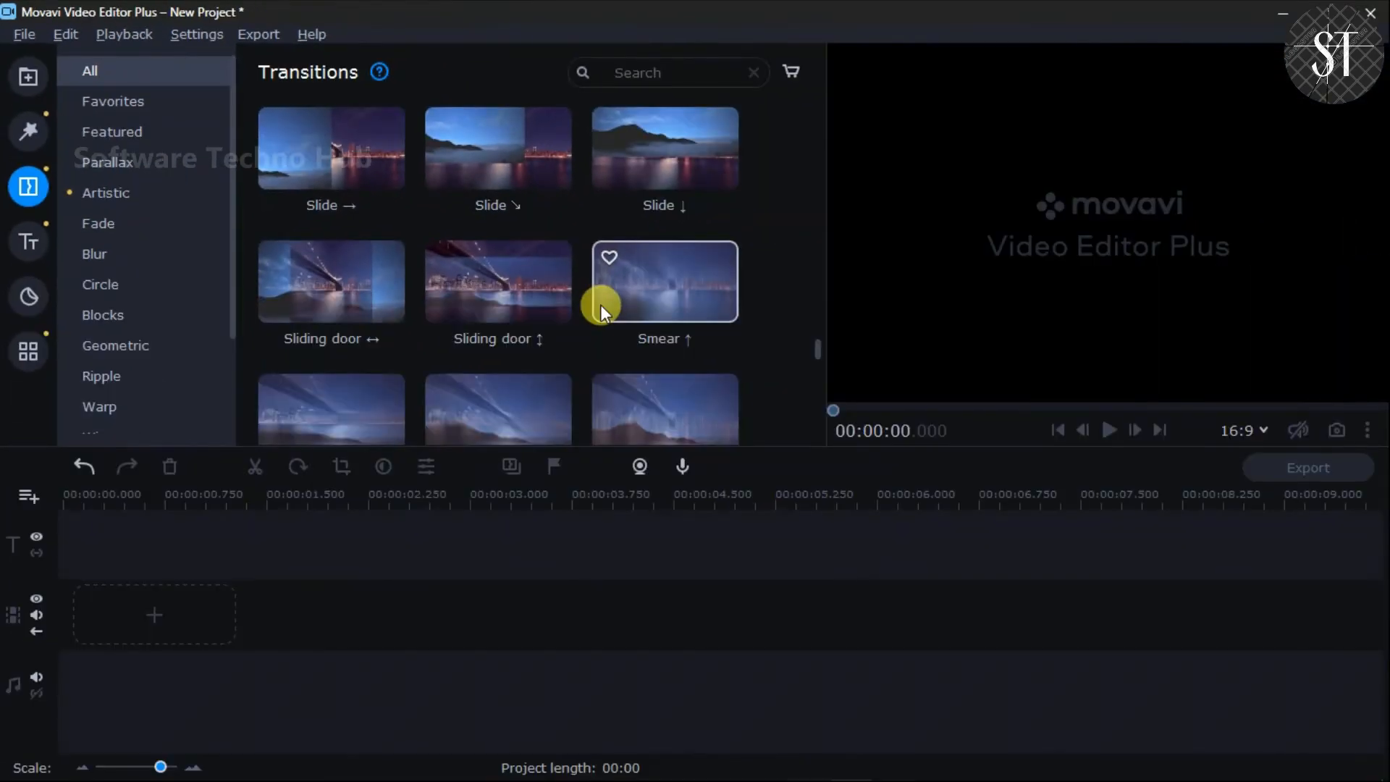
{"action": "scroll", "coordinate": [601, 304], "scroll_direction": "down", "scroll_amount": 3}
{"action": "scroll", "coordinate": [600, 304], "scroll_direction": "up", "scroll_amount": 2}
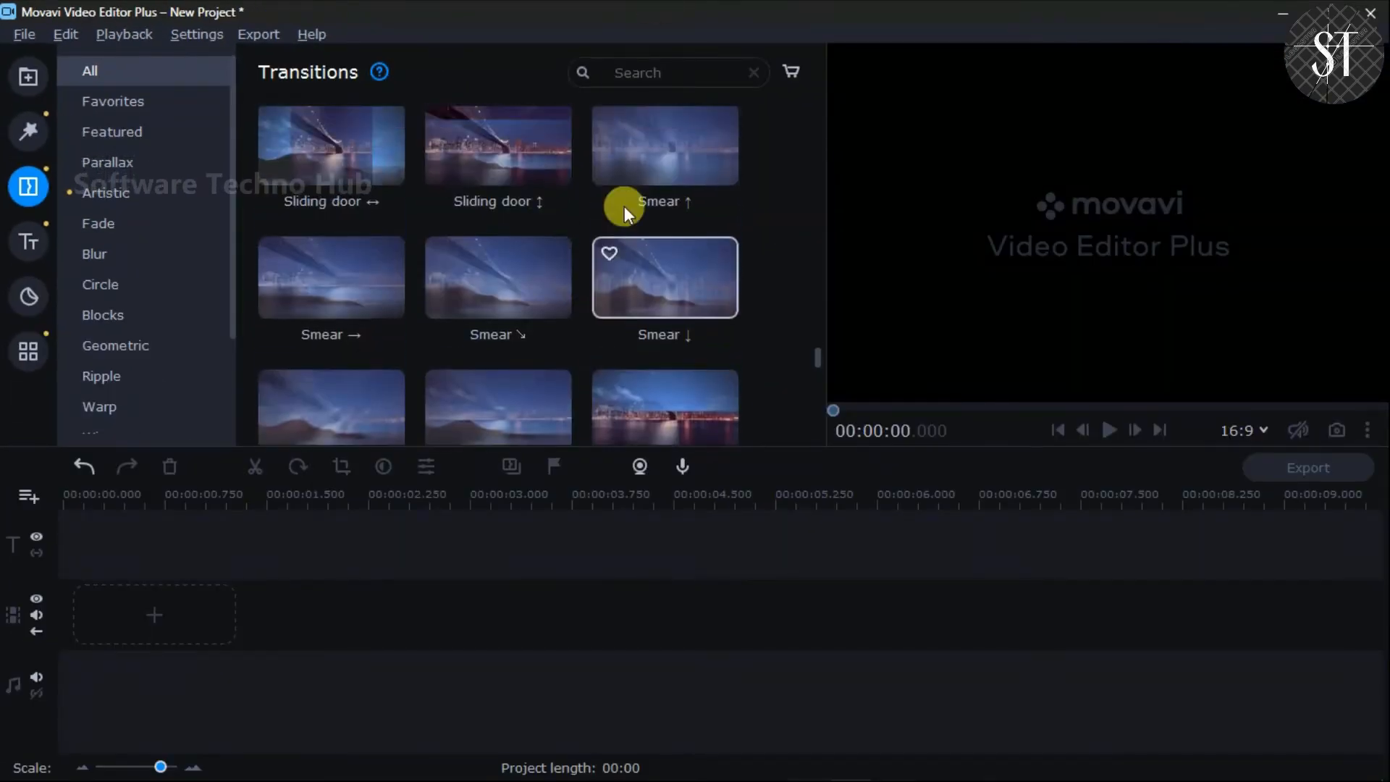
Place LKarBS.png and the newly imported image Untitled.png one after the other on the video track
{"action": "left_click", "coordinate": [30, 68]}
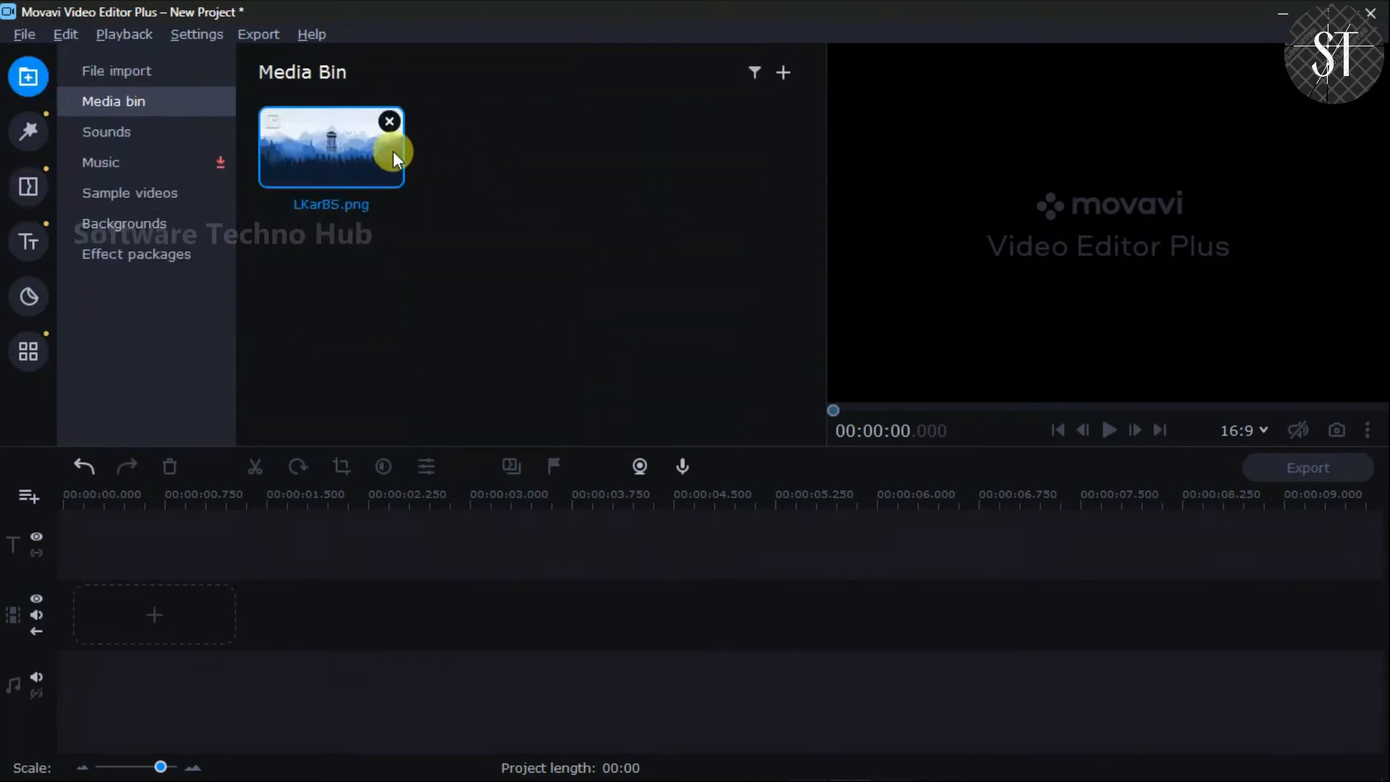
{"action": "left_click_drag", "start_coordinate": [279, 161], "coordinate": [102, 602]}
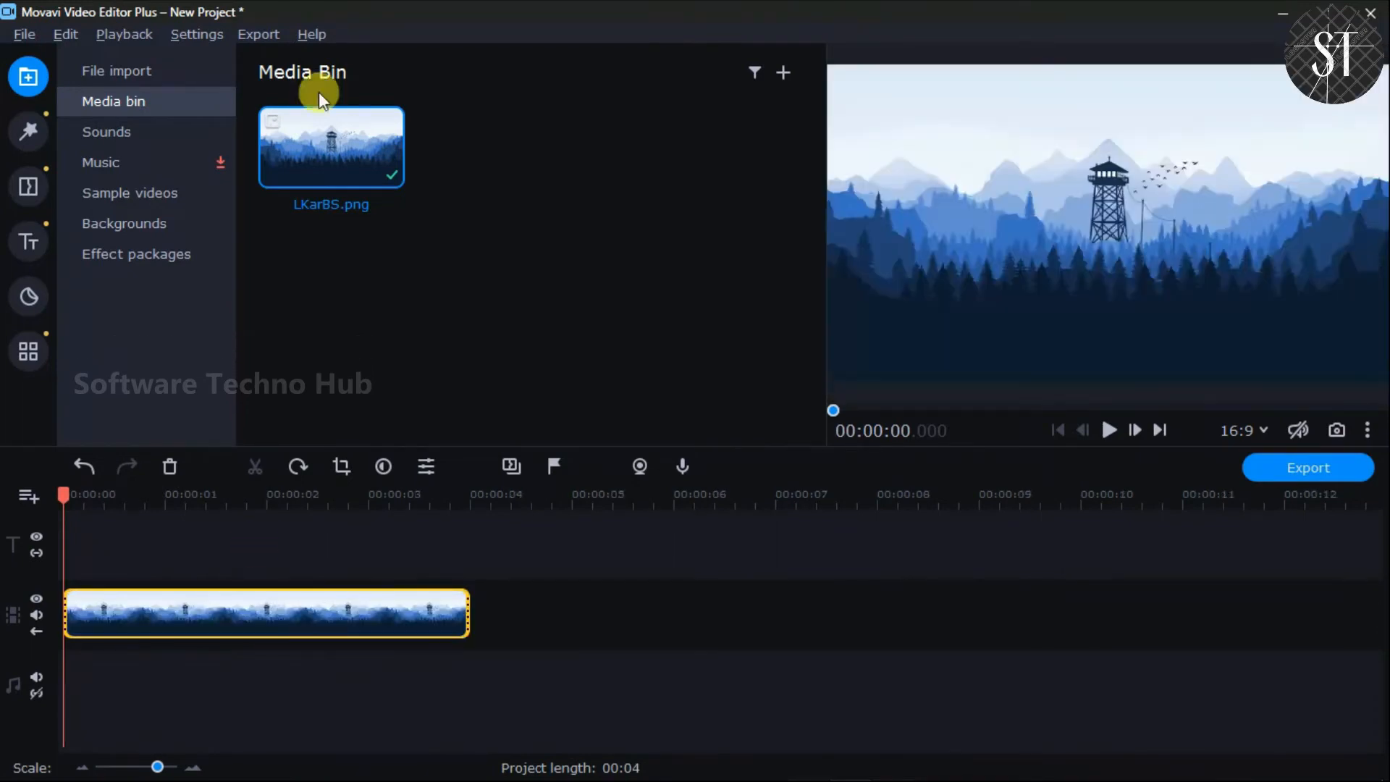
{"action": "left_click", "coordinate": [782, 73]}
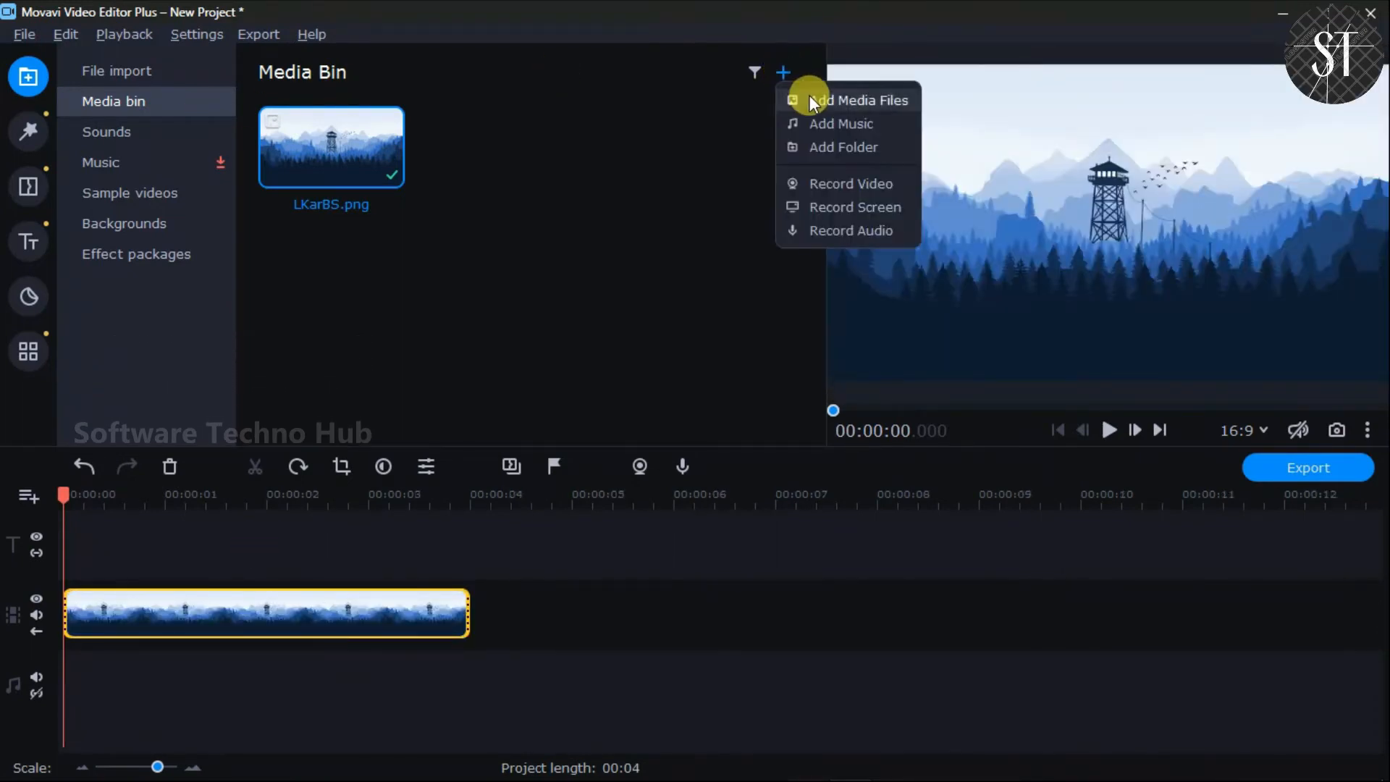
{"action": "left_click", "coordinate": [816, 105]}
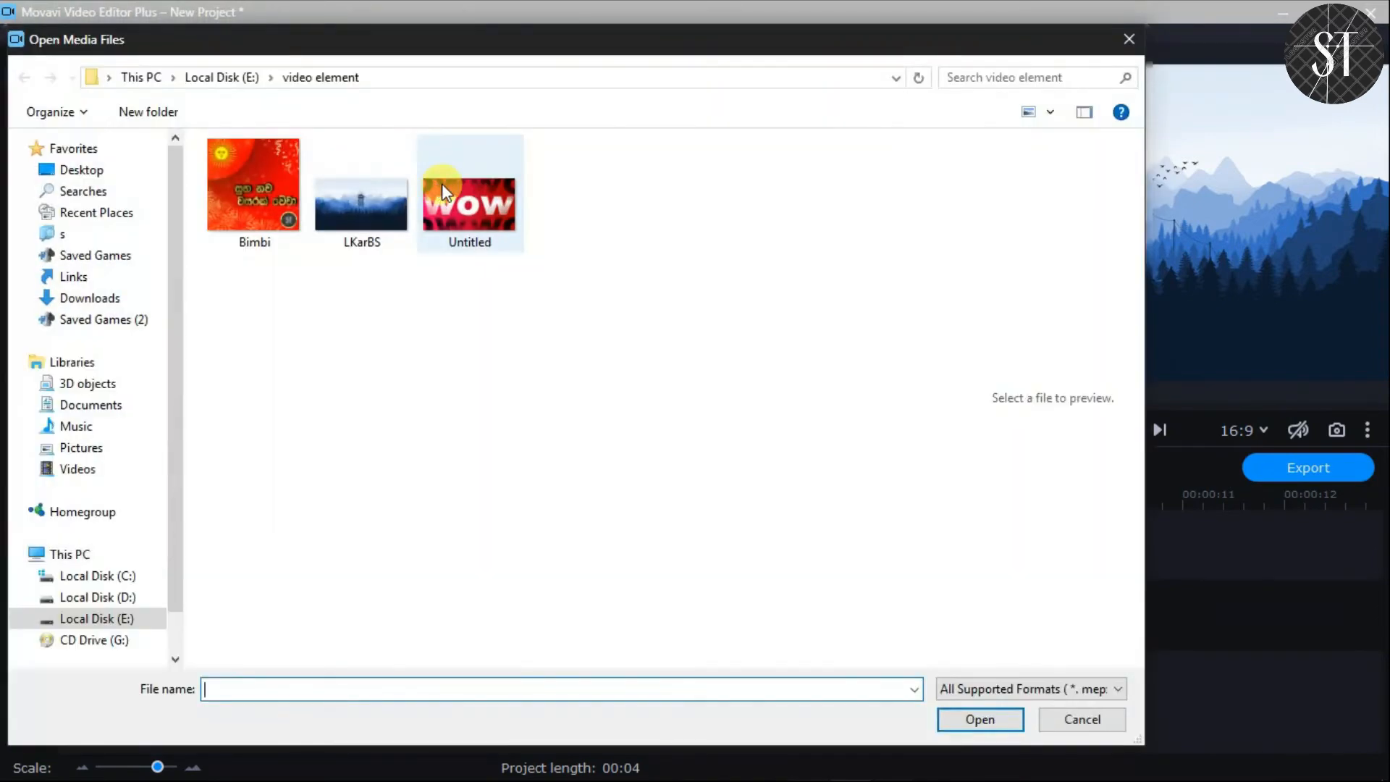
{"action": "double_click", "coordinate": [442, 184]}
{"action": "left_click_drag", "start_coordinate": [452, 167], "coordinate": [474, 588]}
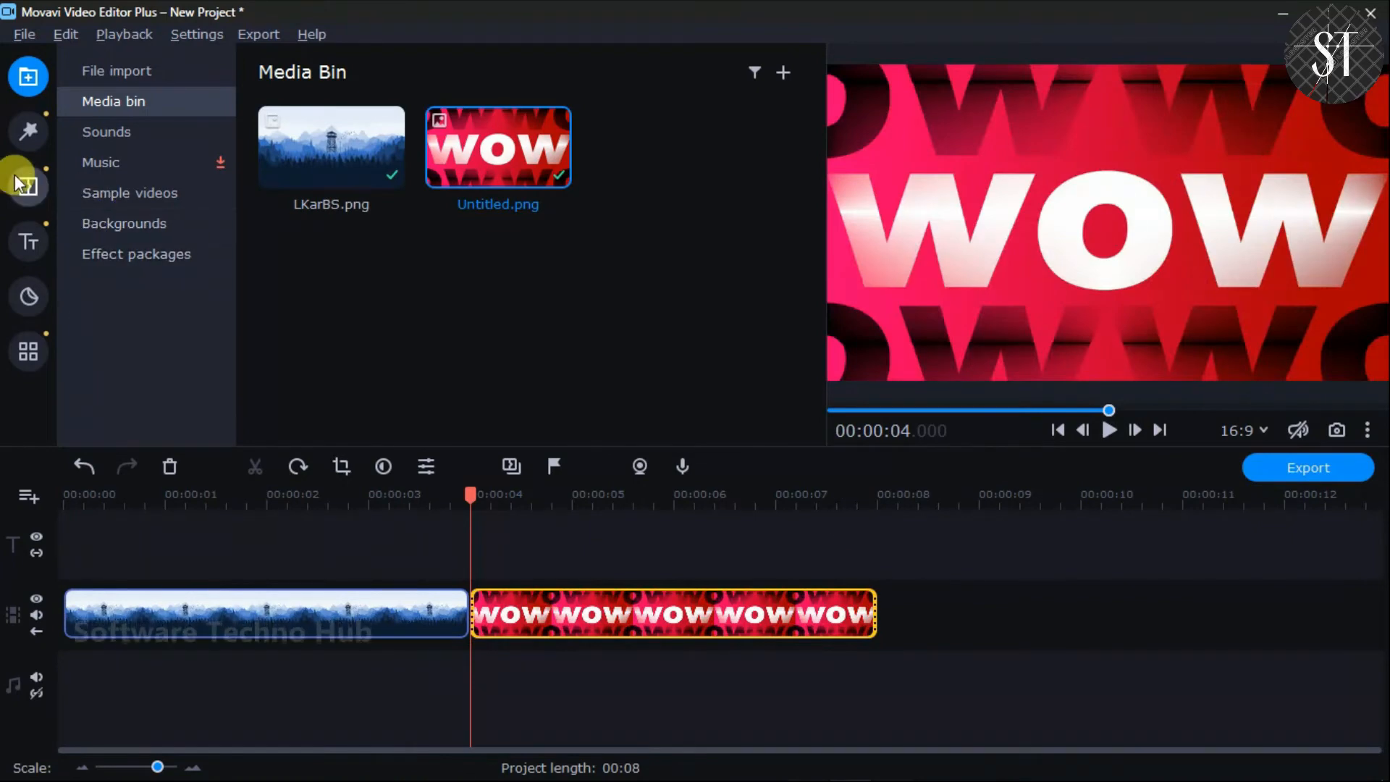
Apply the Zoom in transition between the two image clips and play it back
{"action": "left_click", "coordinate": [32, 197]}
{"action": "scroll", "coordinate": [627, 234], "scroll_direction": "down", "scroll_amount": 8}
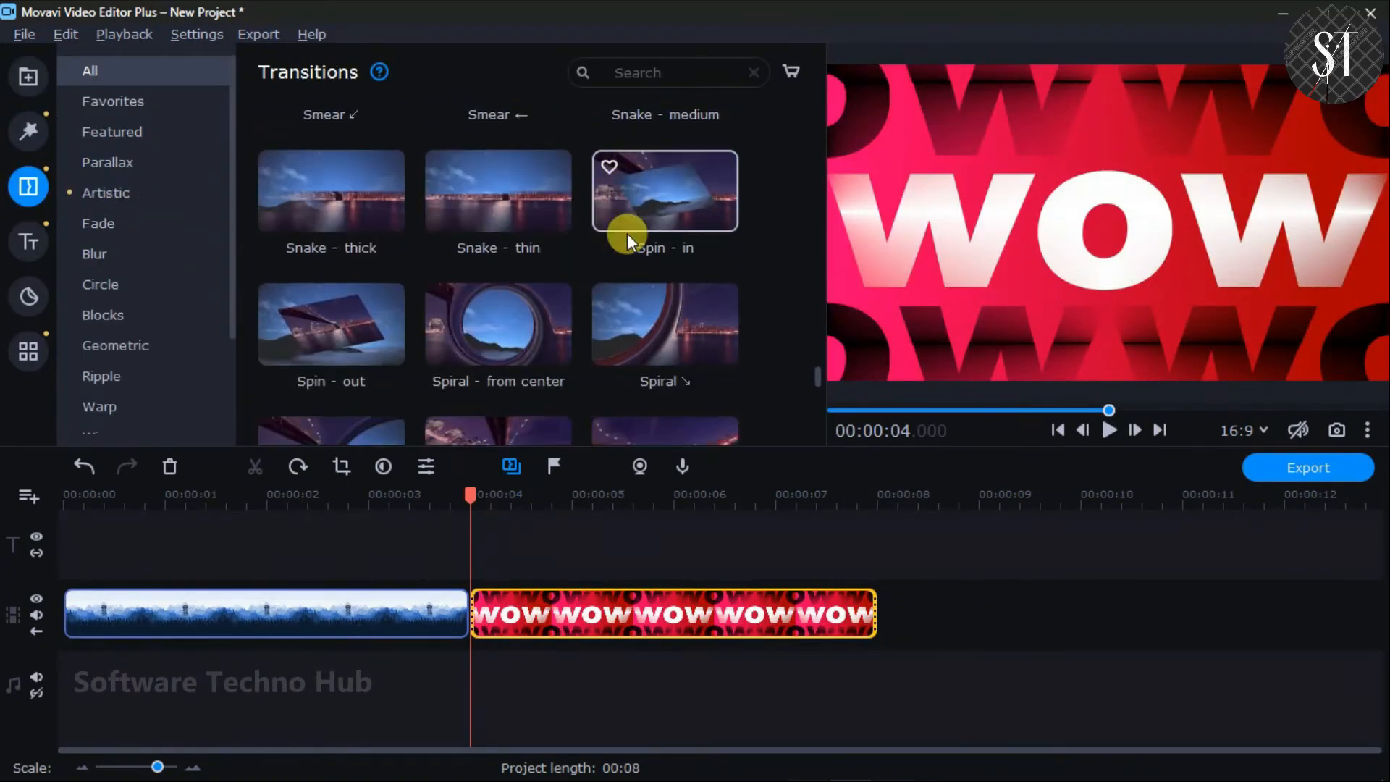
{"action": "scroll", "coordinate": [627, 233], "scroll_direction": "down", "scroll_amount": 10}
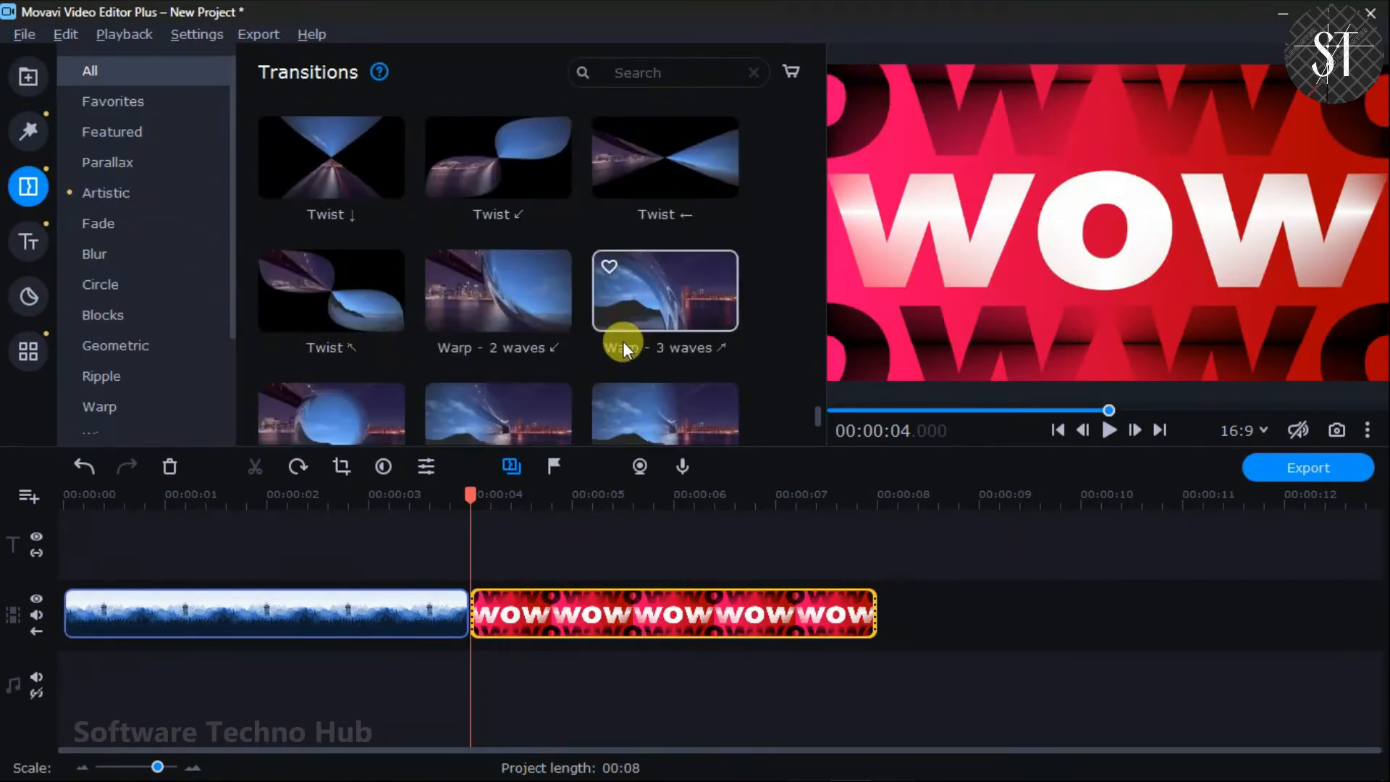
{"action": "mouse_move", "coordinate": [622, 340]}
{"action": "left_mouse_down"}
{"action": "mouse_move", "coordinate": [676, 475]}
{"action": "mouse_move", "coordinate": [450, 625]}
{"action": "left_mouse_up"}
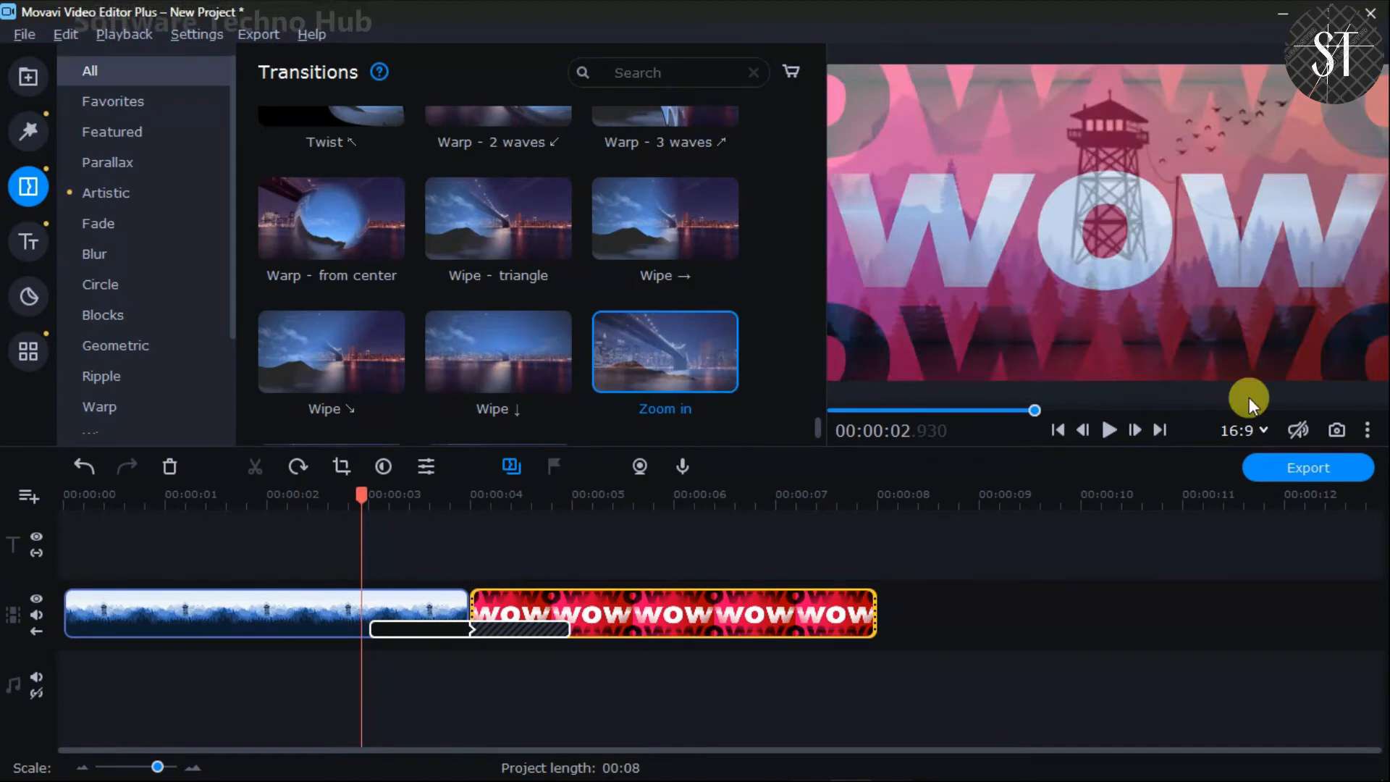
{"action": "left_click", "coordinate": [1112, 431]}
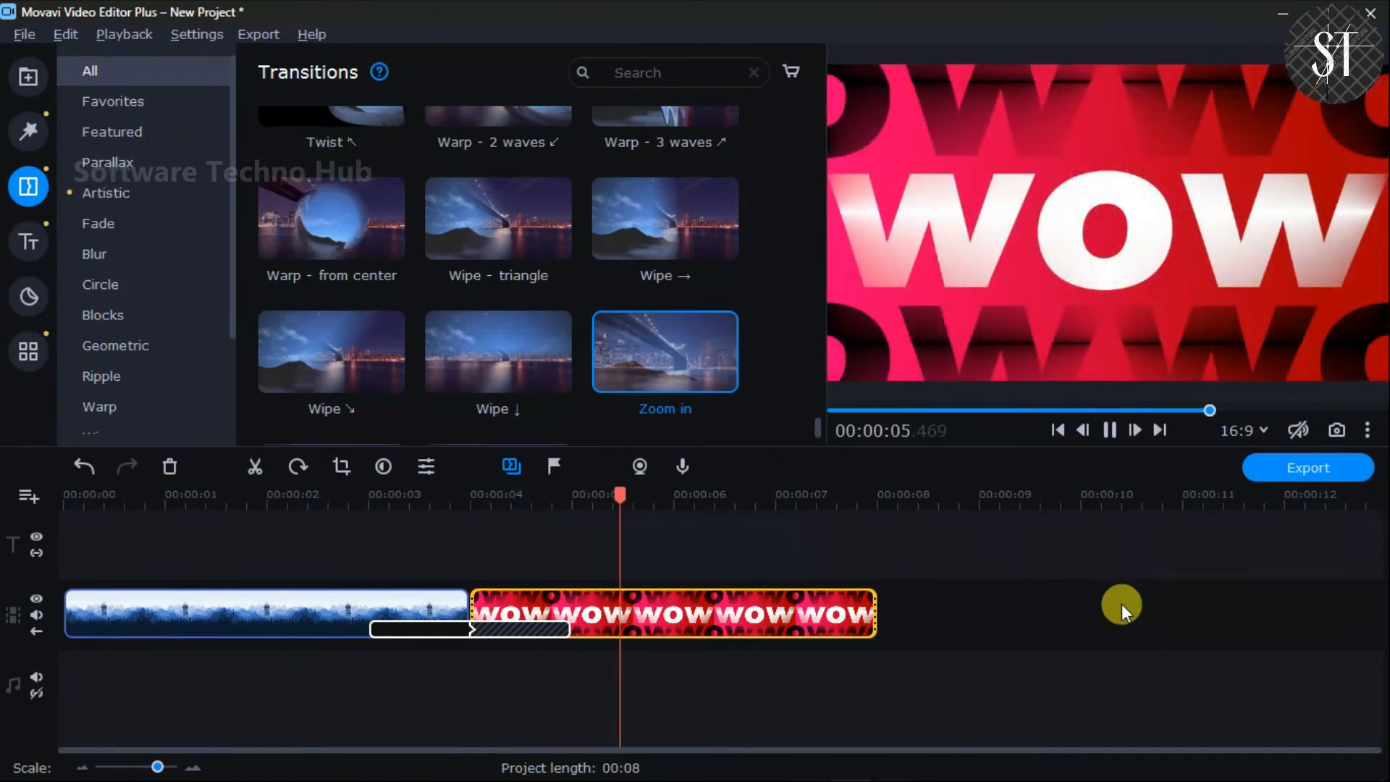
{"action": "key", "text": "space"}
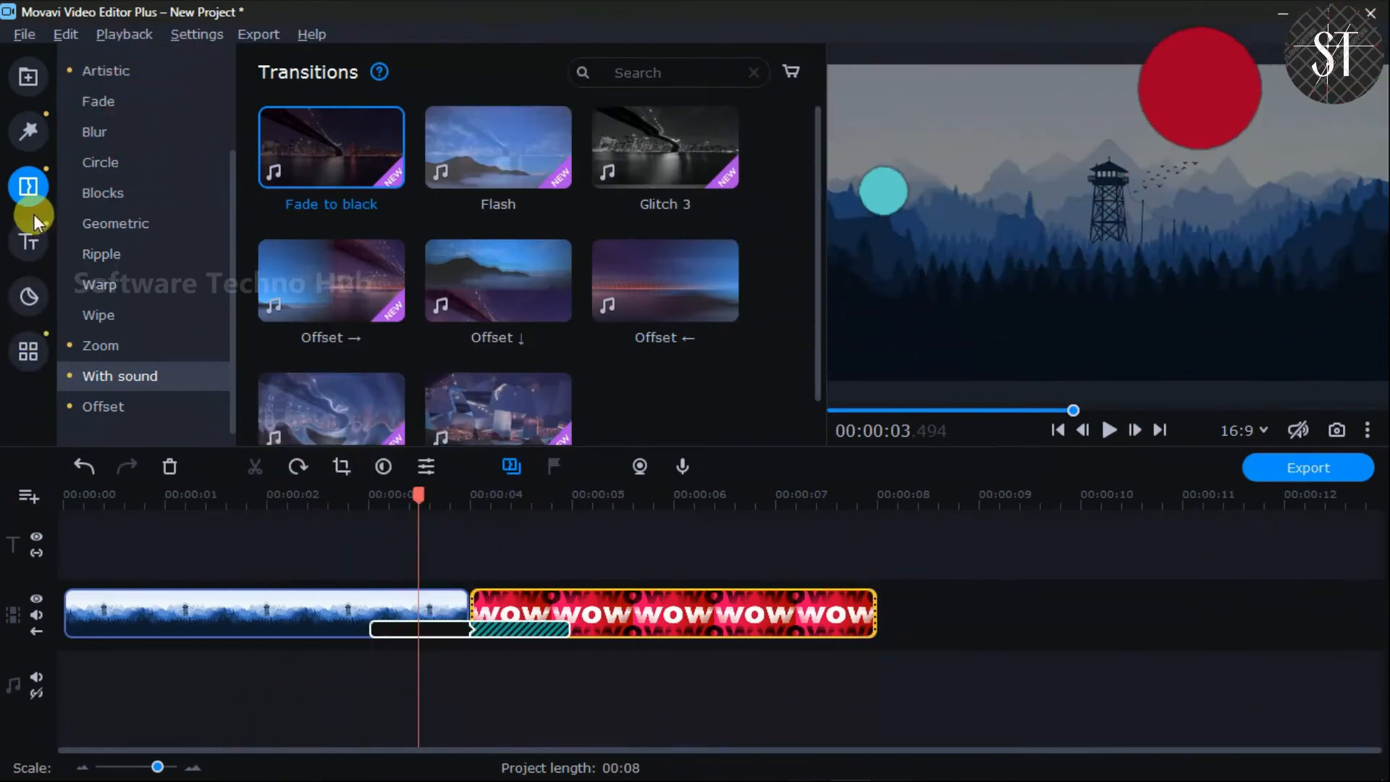
Select both image clips and delete them from the timeline
{"action": "left_click_drag", "start_coordinate": [207, 511], "coordinate": [379, 649]}
{"action": "left_click_drag", "start_coordinate": [253, 576], "coordinate": [692, 660]}
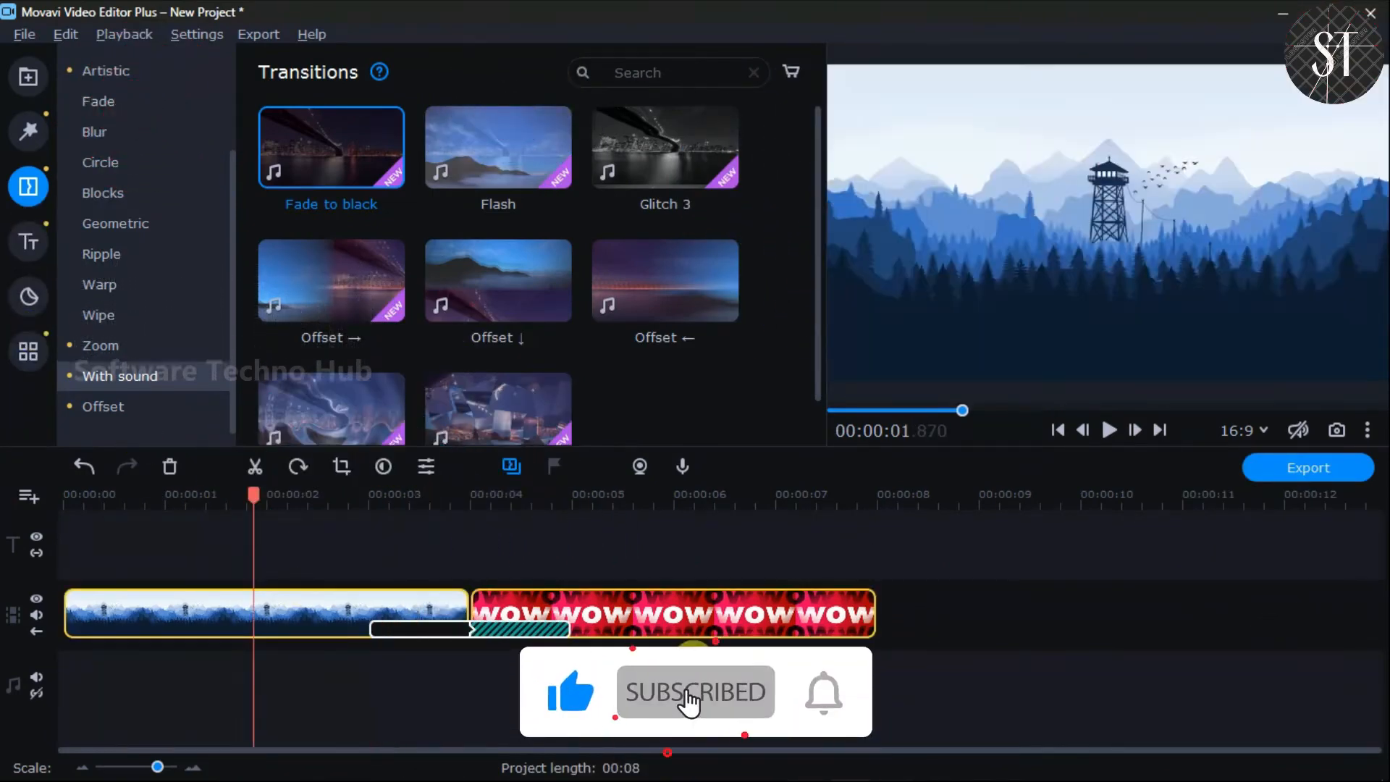
{"action": "left_click", "coordinate": [168, 463]}
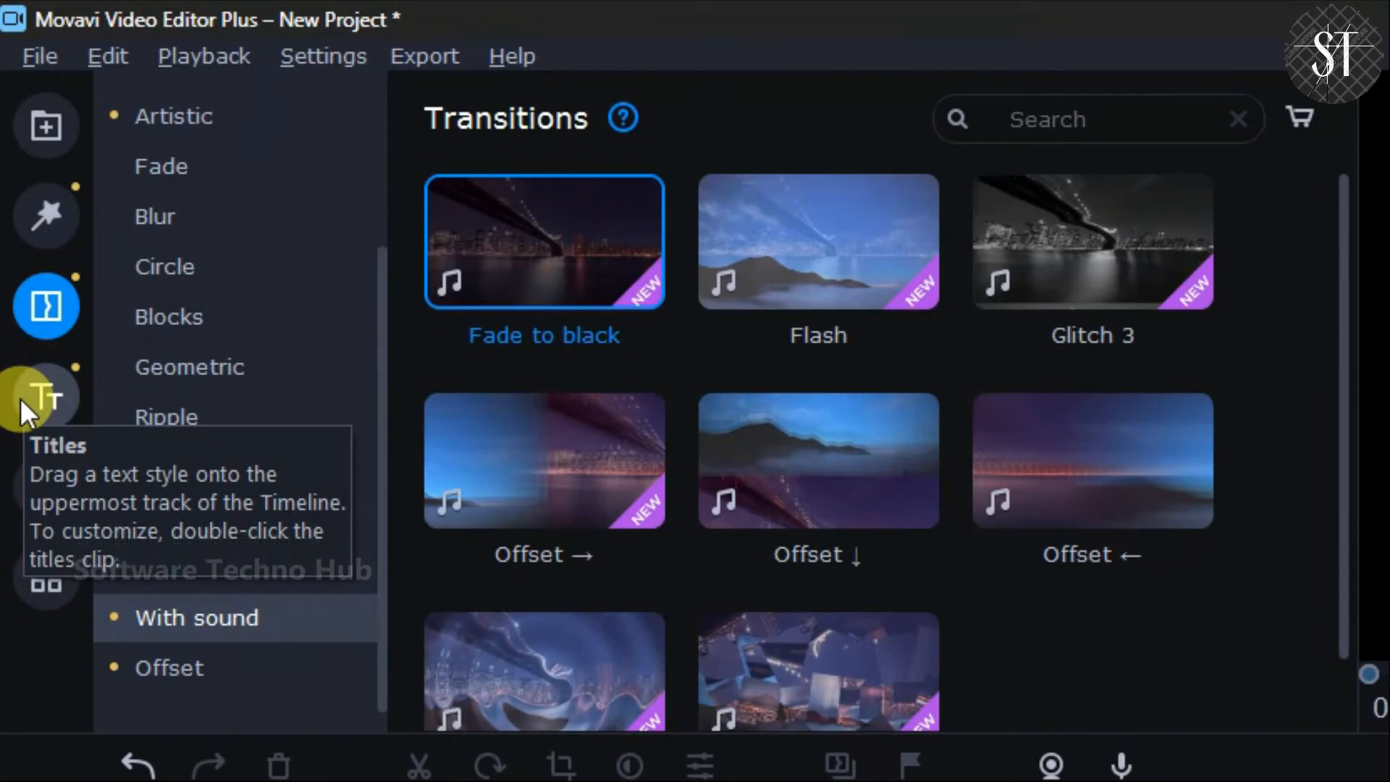
Browse the Featured title styles in the Titles collection
{"action": "left_click", "coordinate": [22, 395]}
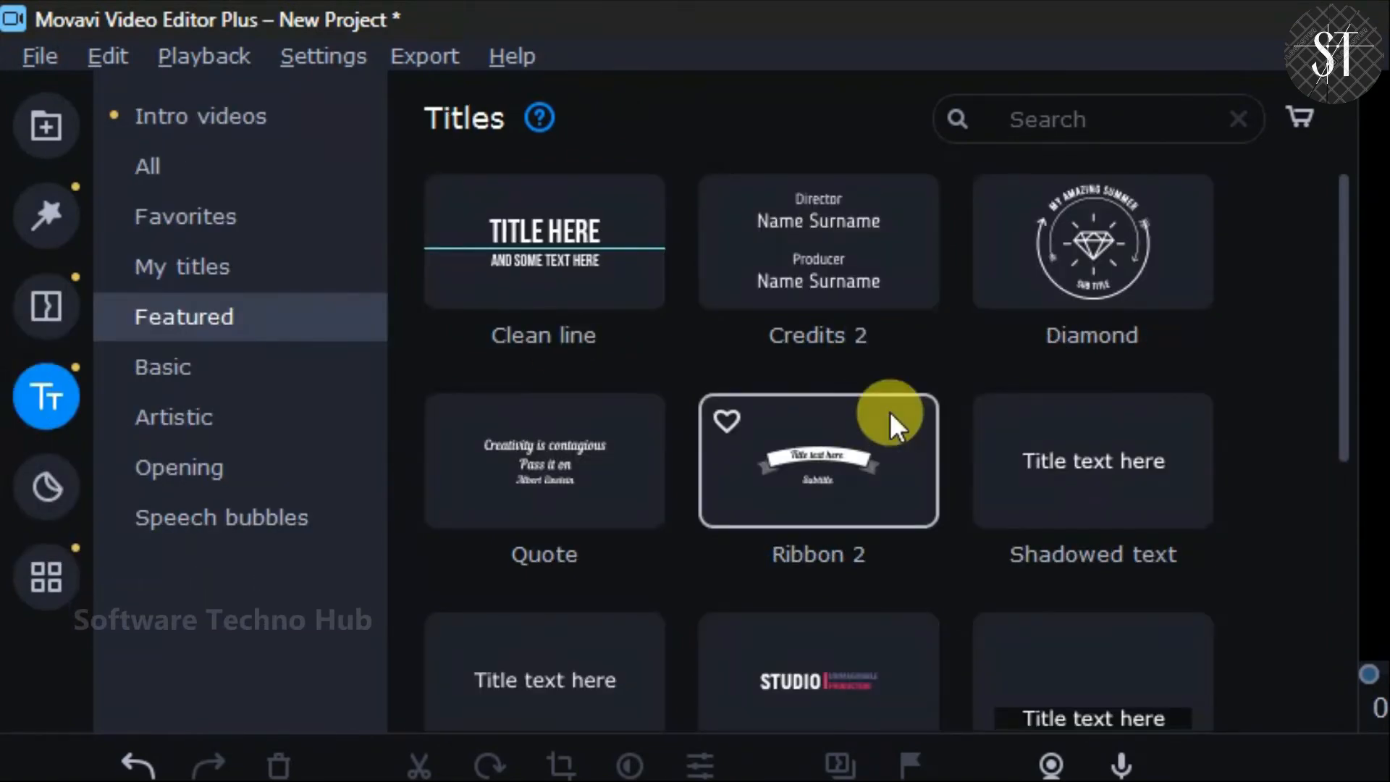
{"action": "scroll", "coordinate": [888, 411], "scroll_direction": "down", "scroll_amount": 6}
{"action": "scroll", "coordinate": [889, 411], "scroll_direction": "up", "scroll_amount": 6}
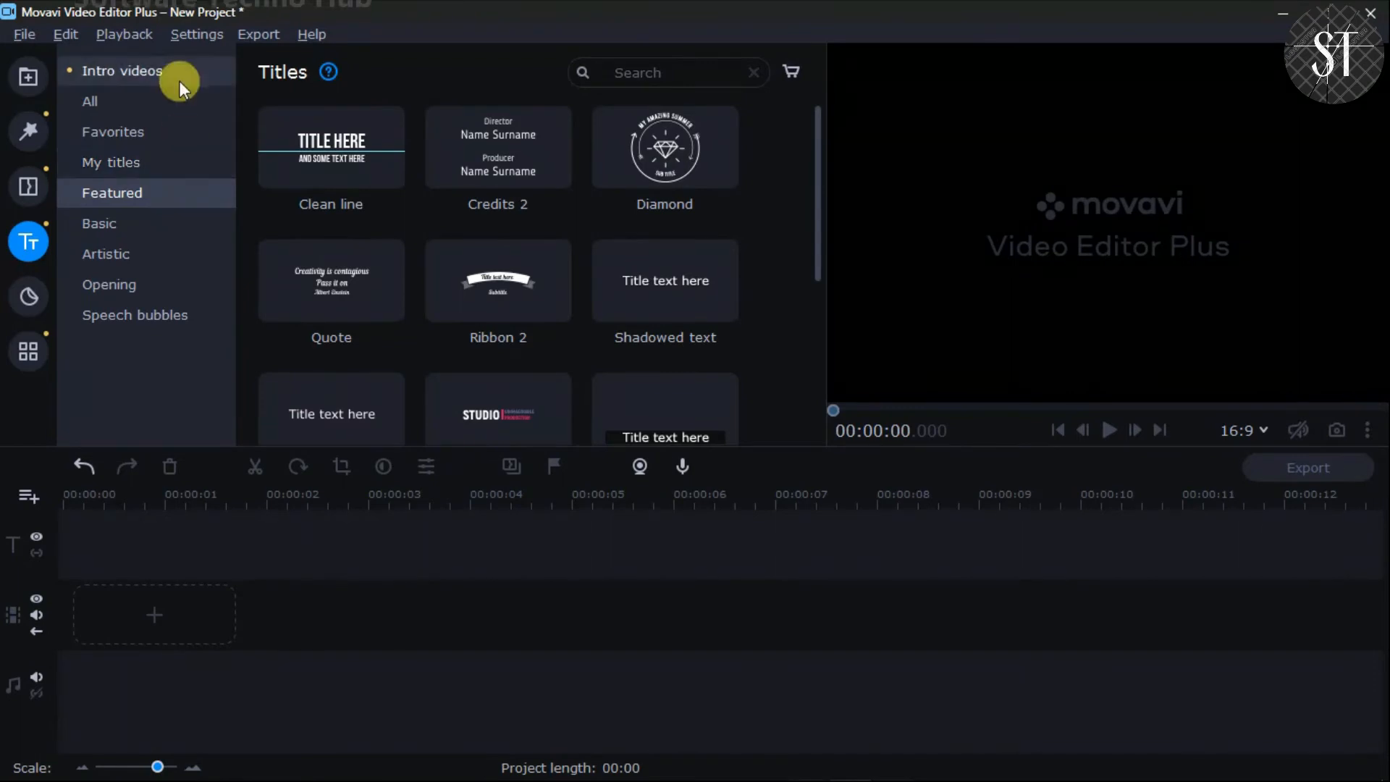
{"action": "scroll", "coordinate": [682, 343], "scroll_direction": "up", "scroll_amount": 3}
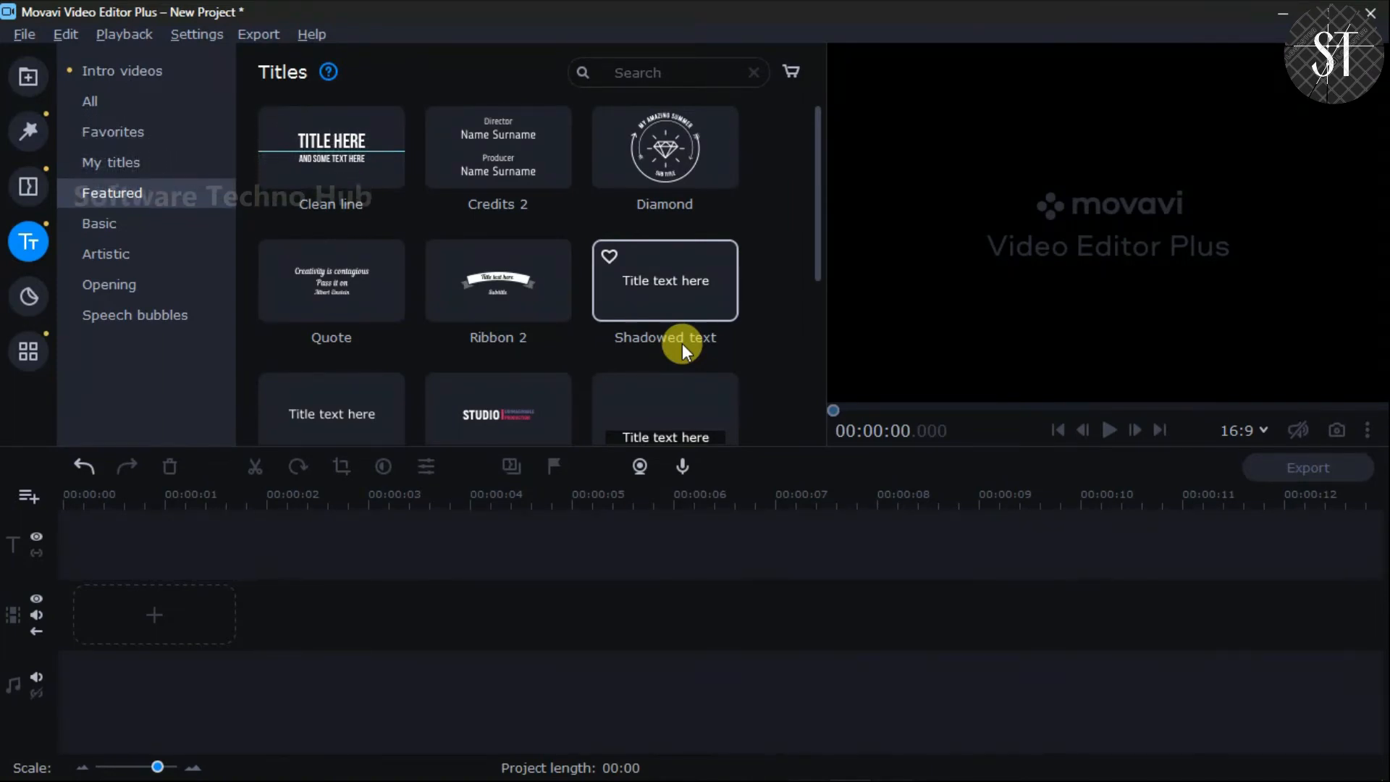
{"action": "scroll", "coordinate": [440, 224], "scroll_direction": "down", "scroll_amount": 2}
{"action": "scroll", "coordinate": [440, 226], "scroll_direction": "up", "scroll_amount": 2}
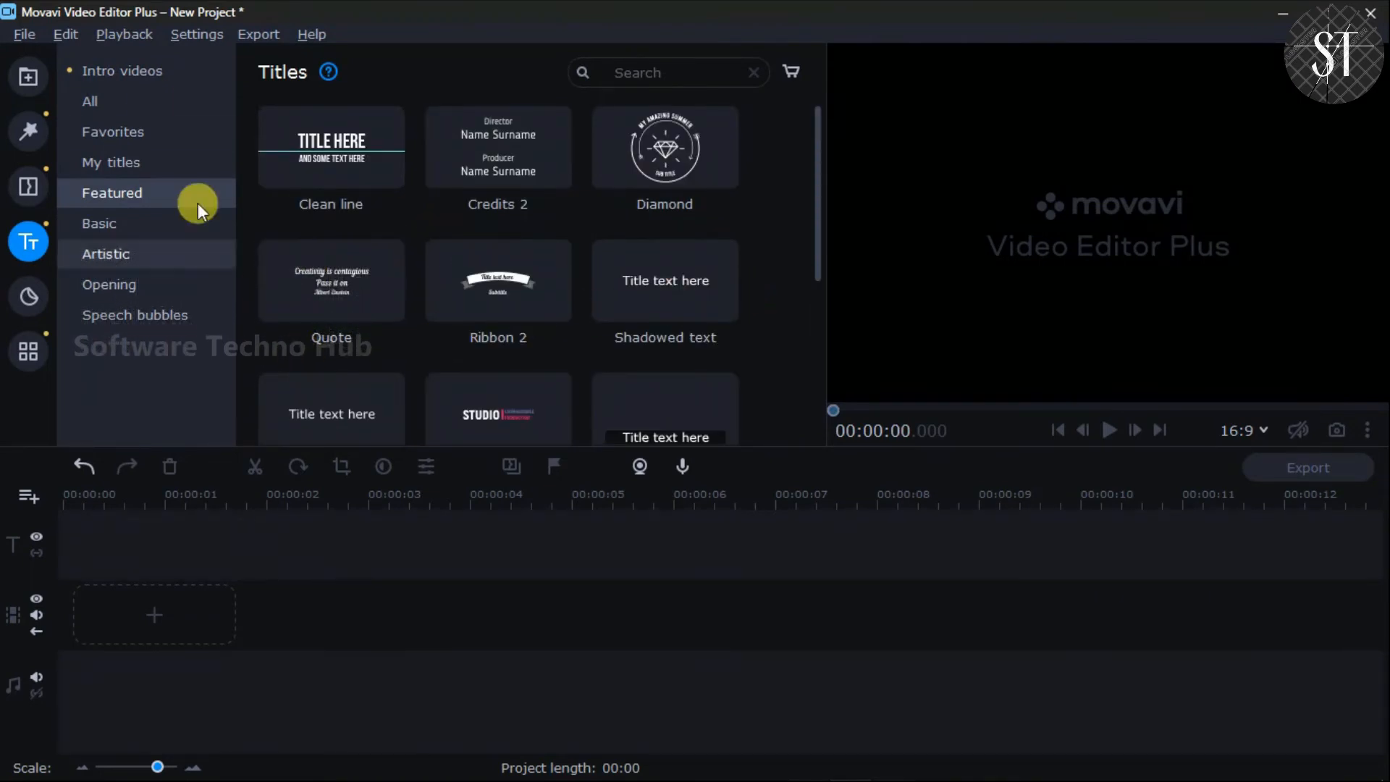
Look through the intro video templates available among the titles
{"action": "left_click", "coordinate": [149, 62]}
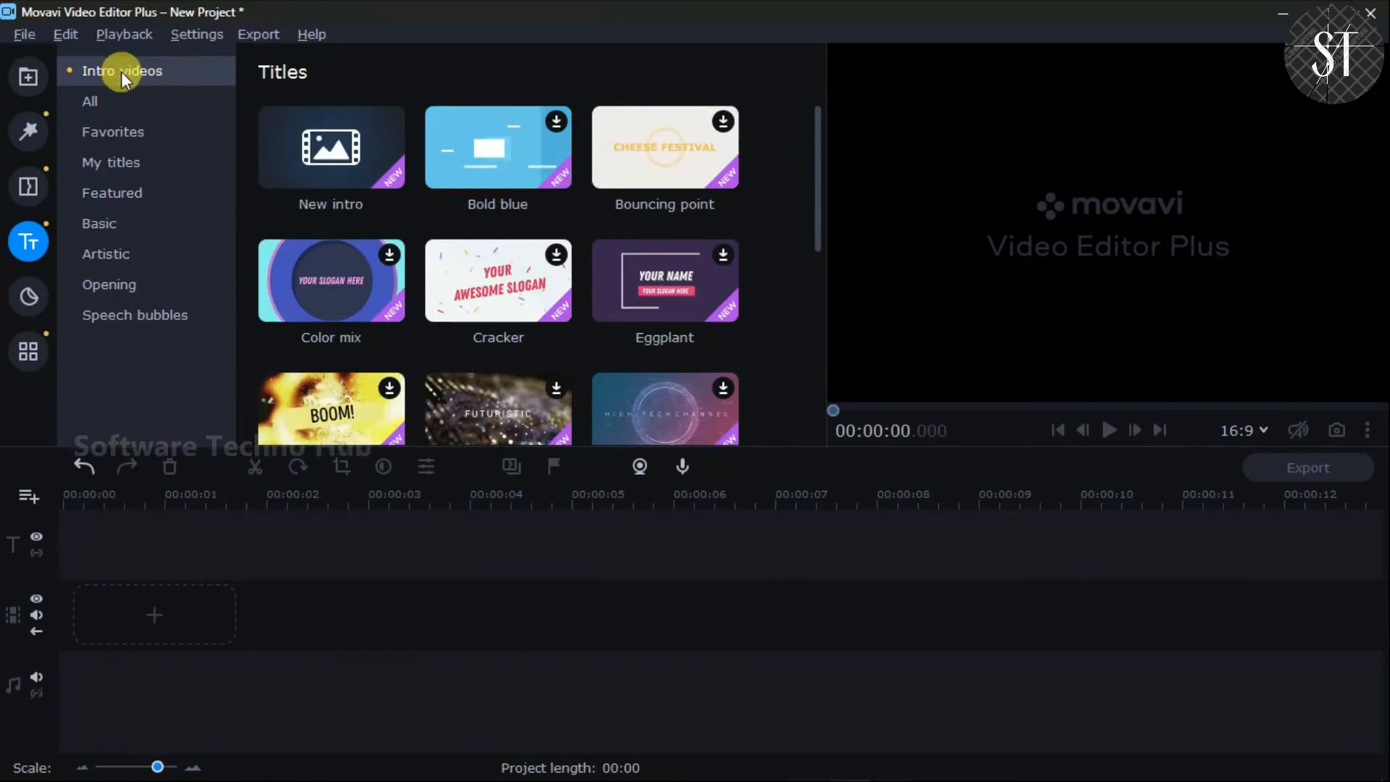
{"action": "scroll", "coordinate": [620, 398], "scroll_direction": "down", "scroll_amount": 1}
{"action": "scroll", "coordinate": [619, 398], "scroll_direction": "down", "scroll_amount": 5}
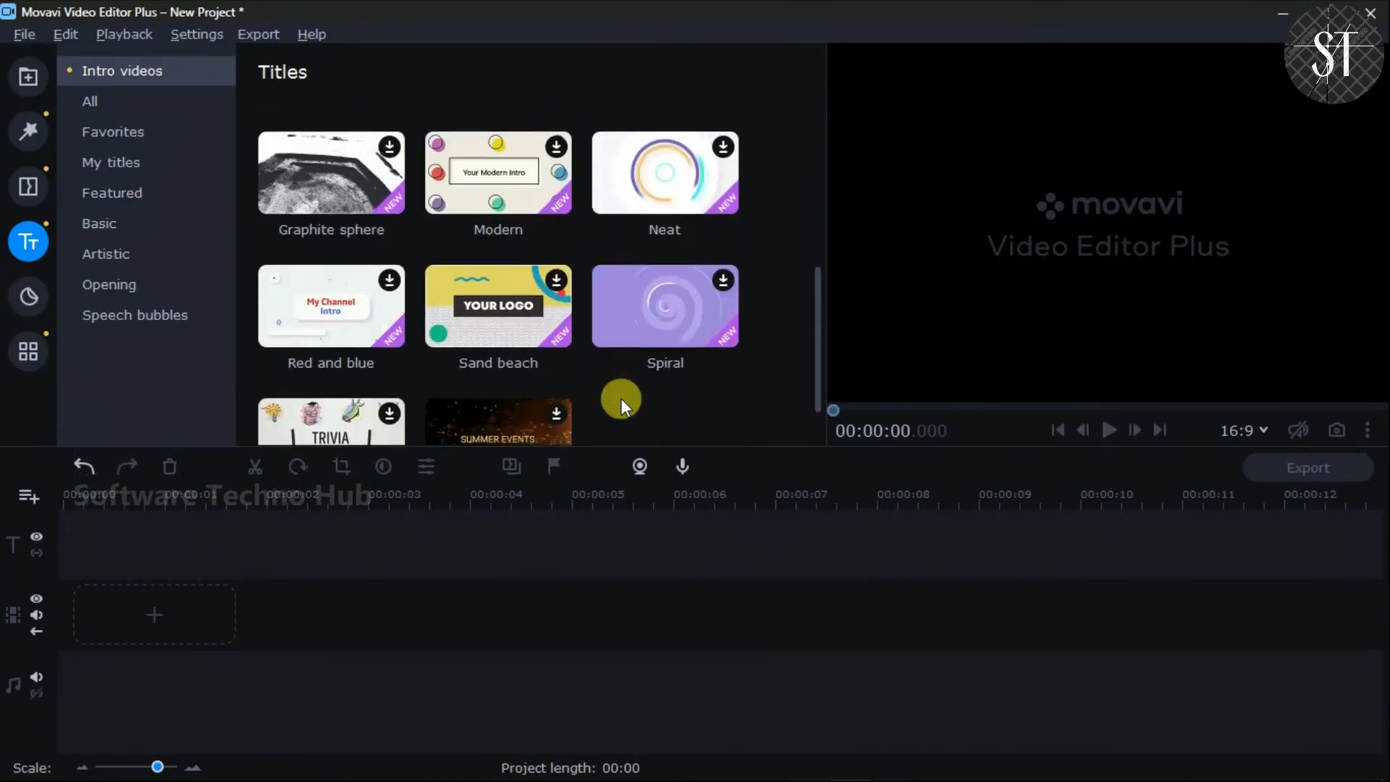
{"action": "scroll", "coordinate": [620, 398], "scroll_direction": "up", "scroll_amount": 5}
{"action": "scroll", "coordinate": [621, 398], "scroll_direction": "down", "scroll_amount": 4}
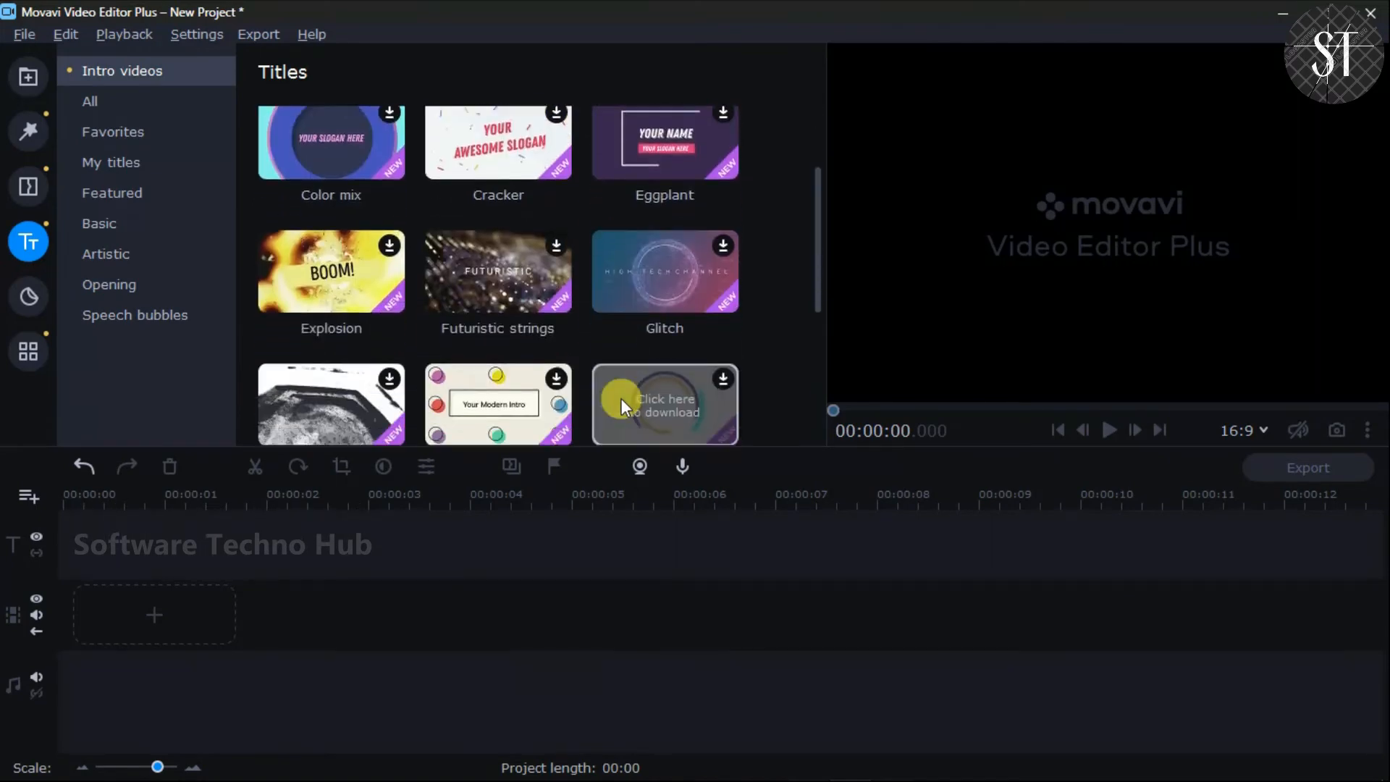
{"action": "scroll", "coordinate": [621, 399], "scroll_direction": "up", "scroll_amount": 4}
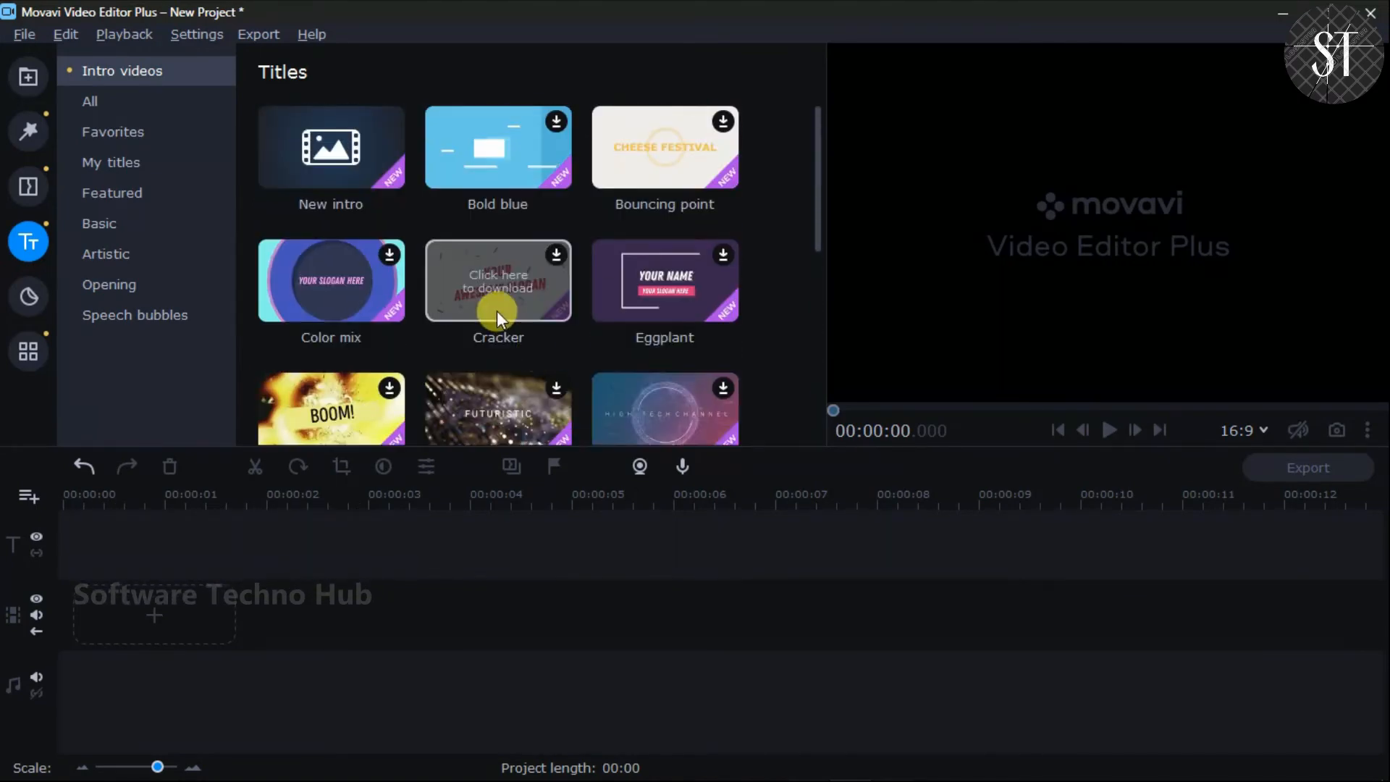
{"action": "scroll", "coordinate": [332, 283], "scroll_direction": "down", "scroll_amount": 2}
{"action": "scroll", "coordinate": [331, 284], "scroll_direction": "up", "scroll_amount": 2}
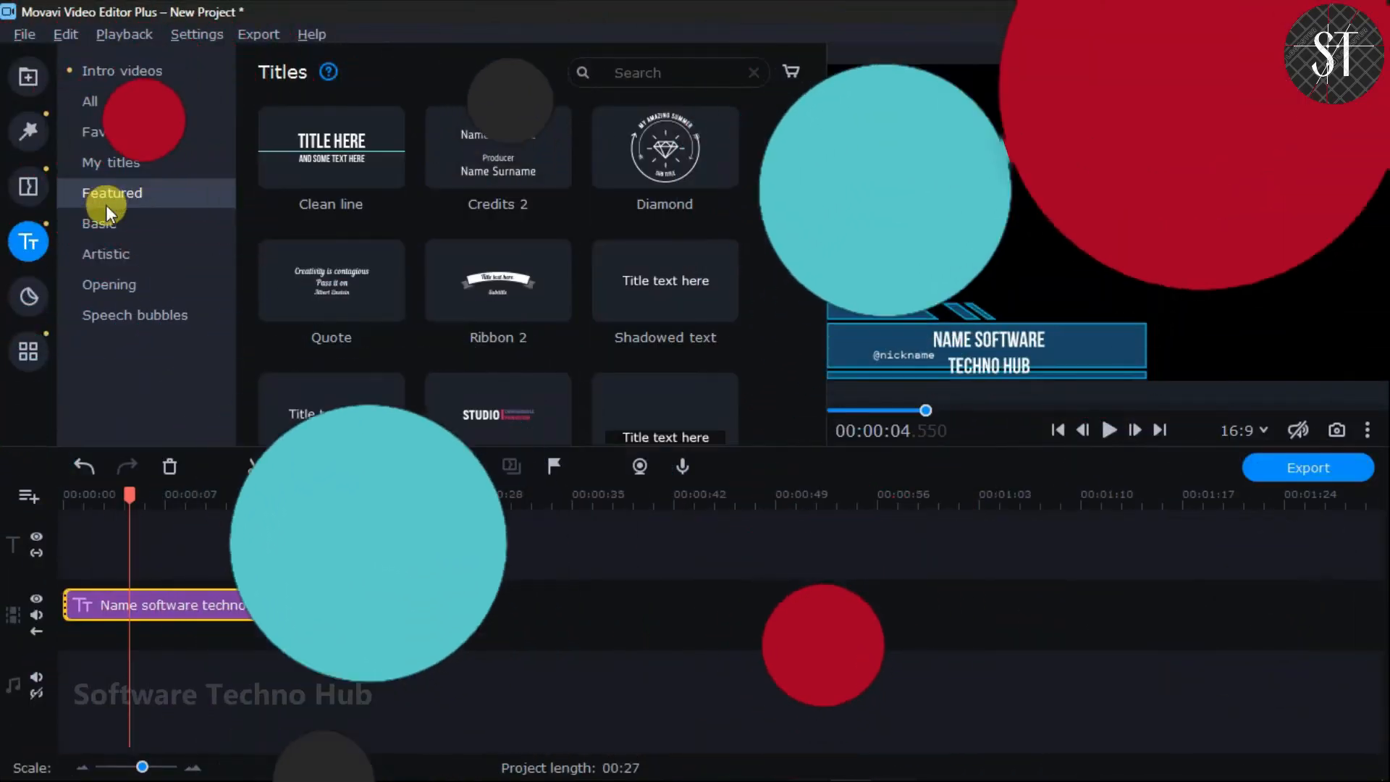
Compare the Basic, Artistic, Opening, Speech bubbles, Favorites, Intro videos and All title categories
{"action": "left_click", "coordinate": [107, 225]}
{"action": "left_click", "coordinate": [114, 253]}
{"action": "left_click", "coordinate": [123, 286]}
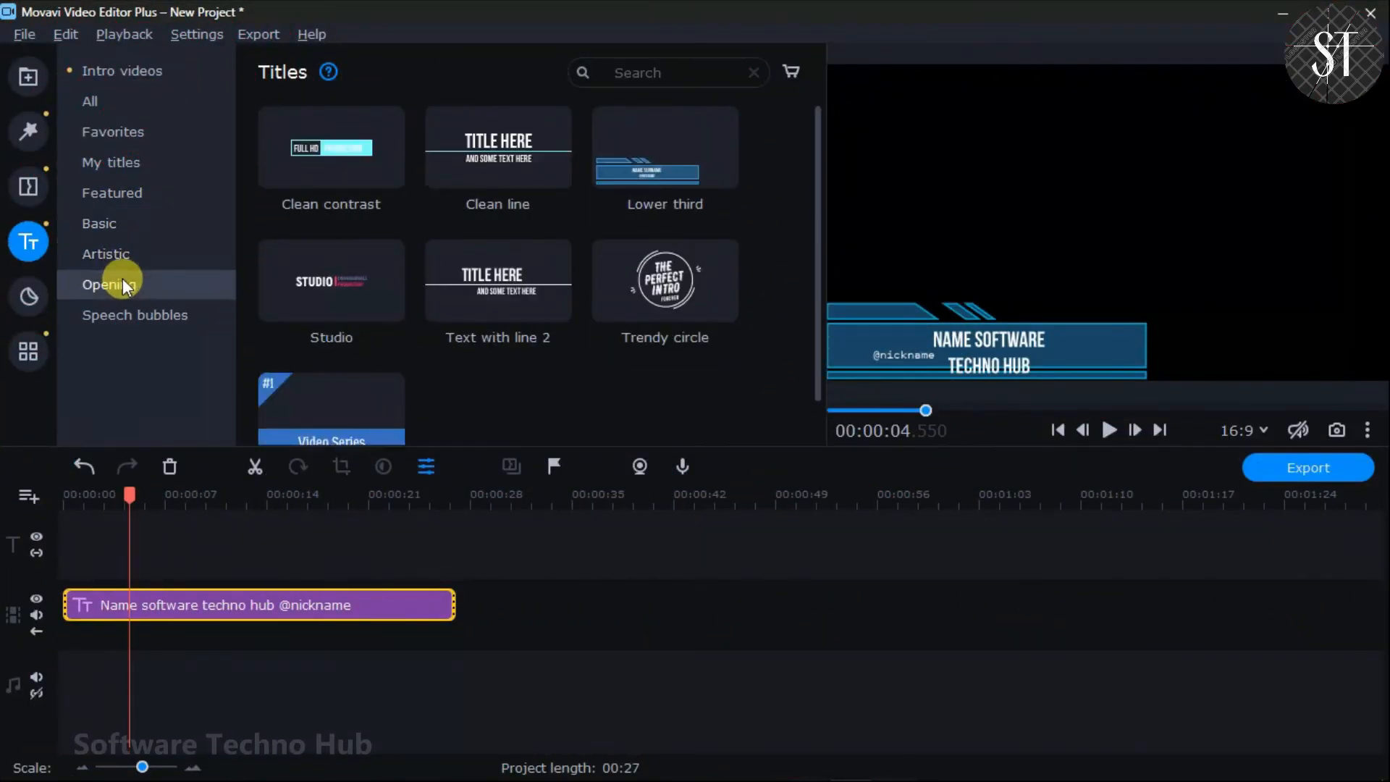
{"action": "left_click", "coordinate": [127, 312]}
{"action": "left_click", "coordinate": [158, 143]}
{"action": "left_click", "coordinate": [159, 249]}
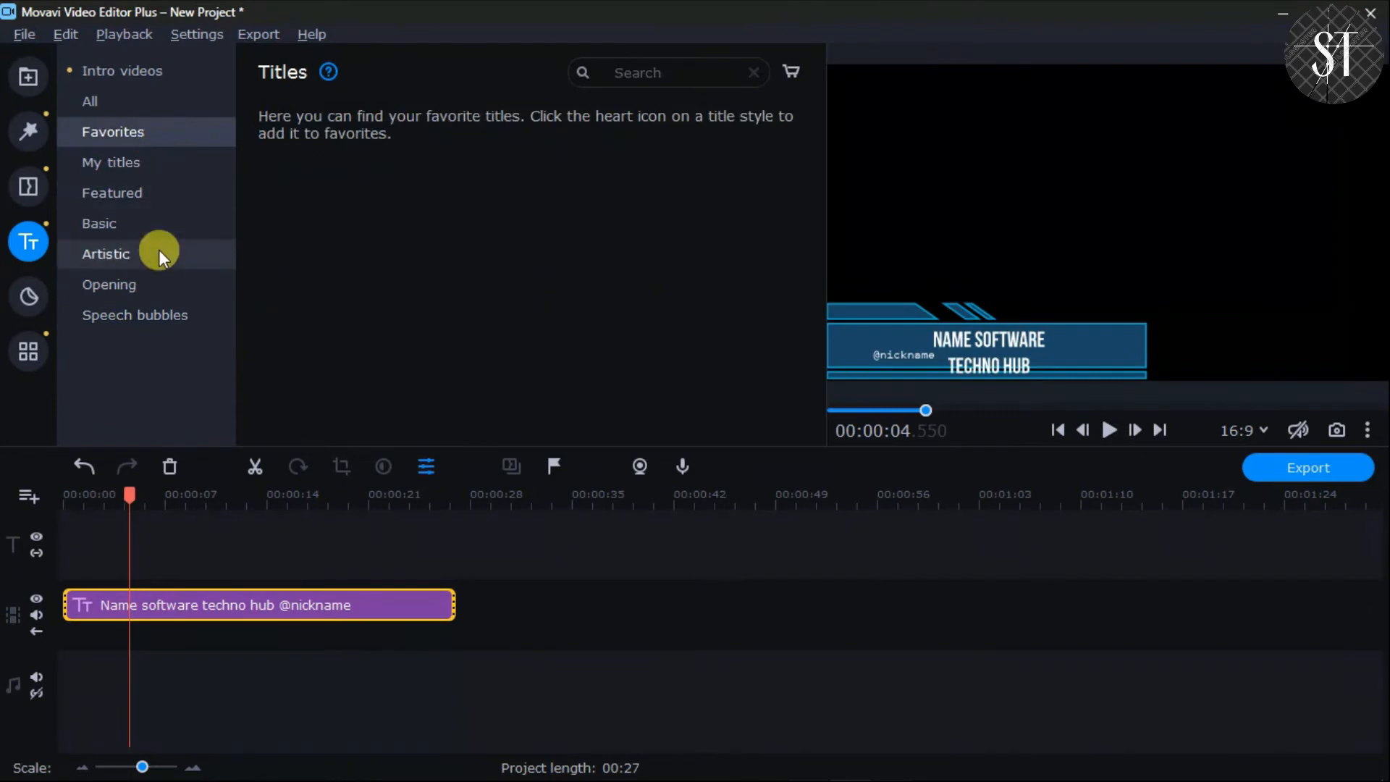
{"action": "left_click", "coordinate": [158, 84]}
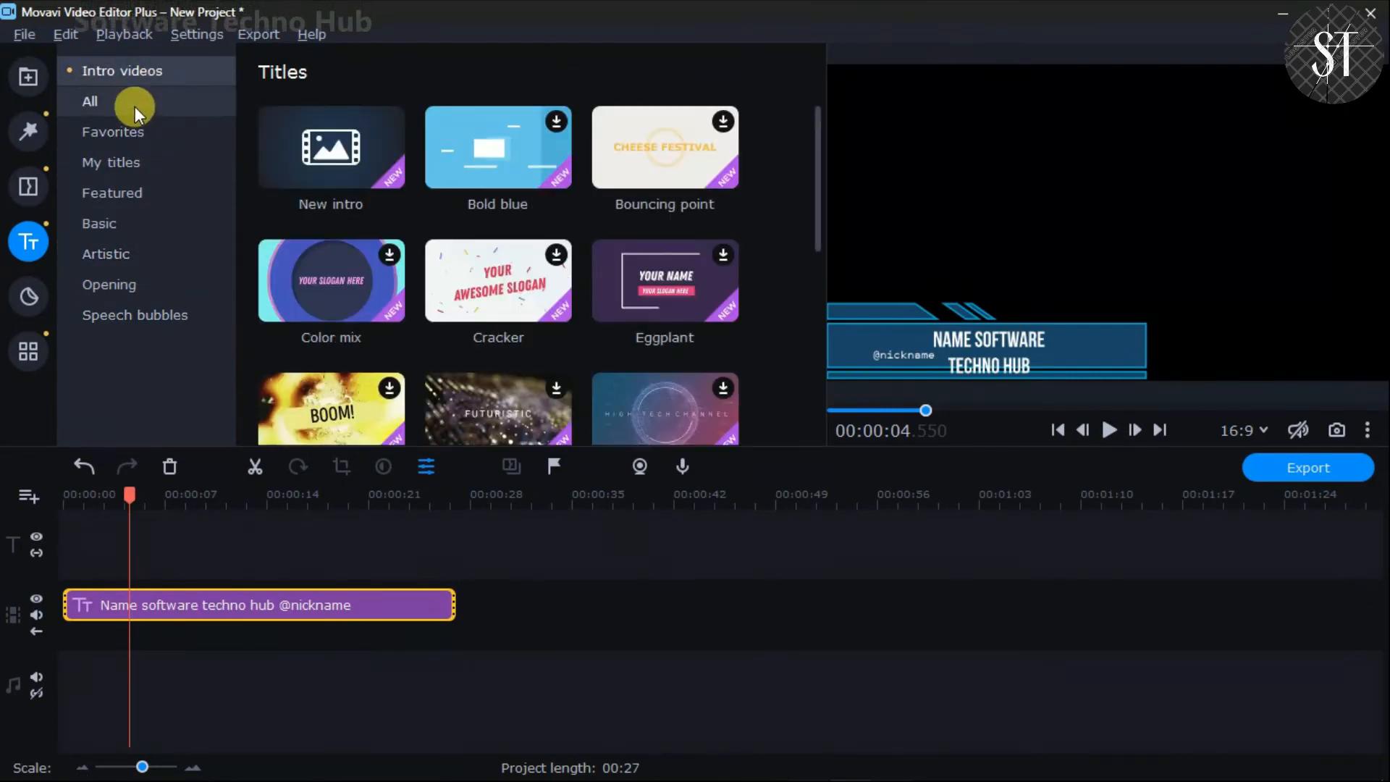
{"action": "left_click", "coordinate": [134, 105]}
{"action": "left_click", "coordinate": [211, 84]}
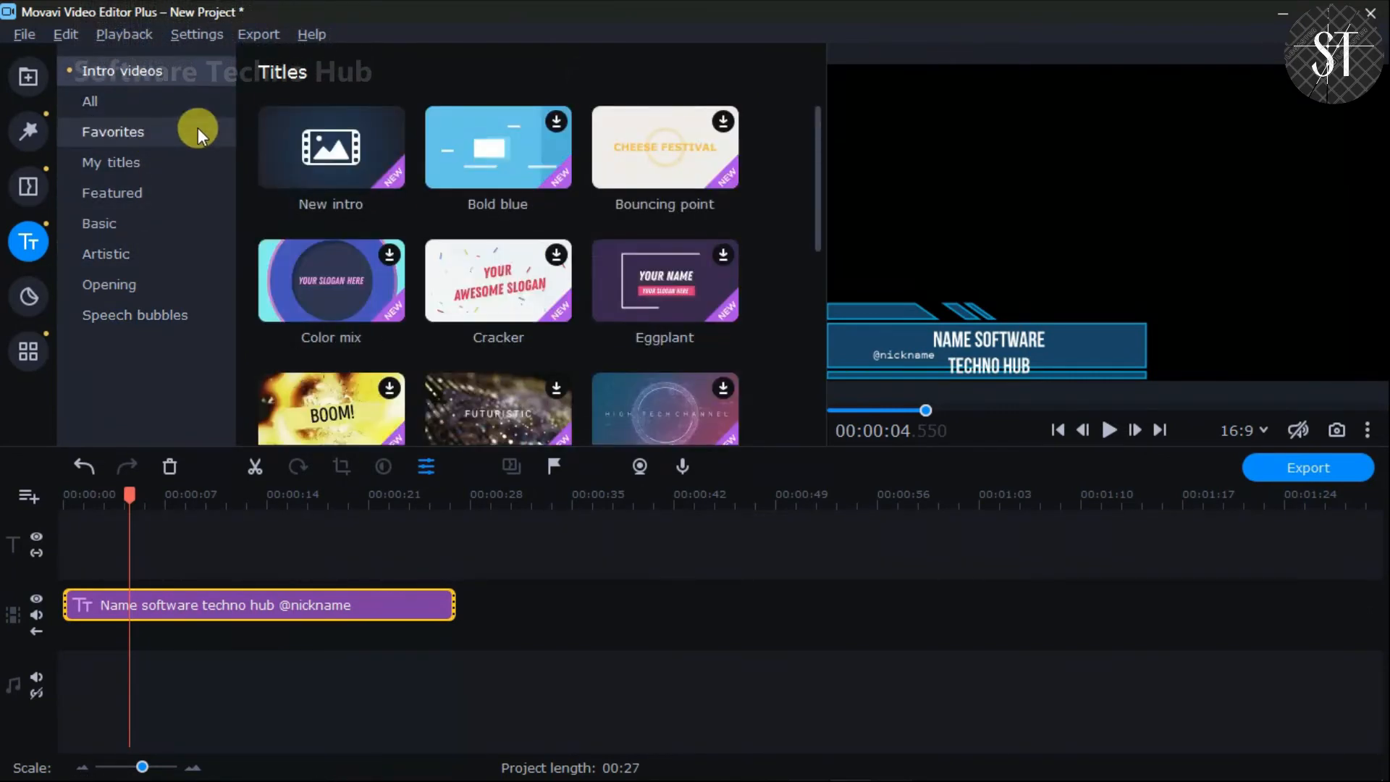
{"action": "left_click", "coordinate": [195, 129]}
{"action": "left_click", "coordinate": [196, 98]}
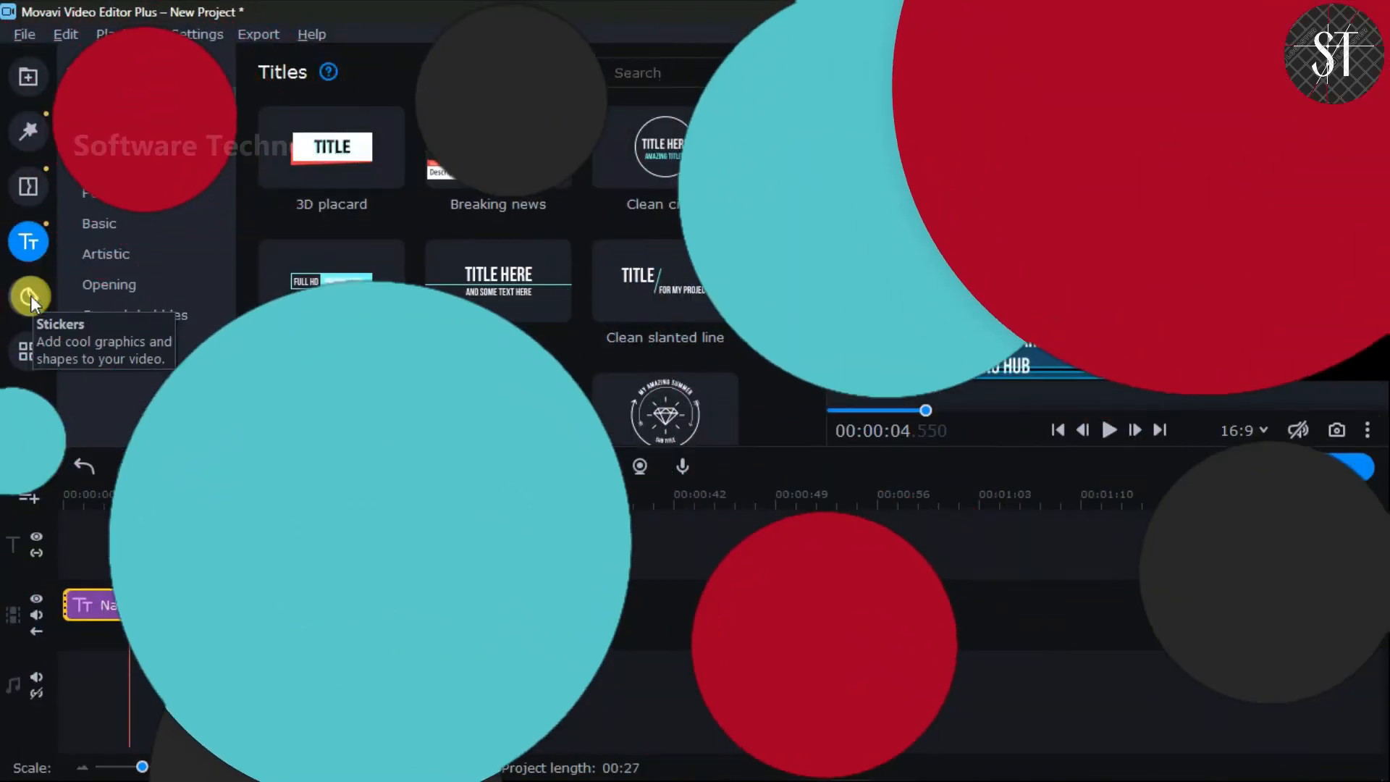
Browse the Featured stickers, the Comics category and the complete sticker collection
{"action": "left_click", "coordinate": [30, 297]}
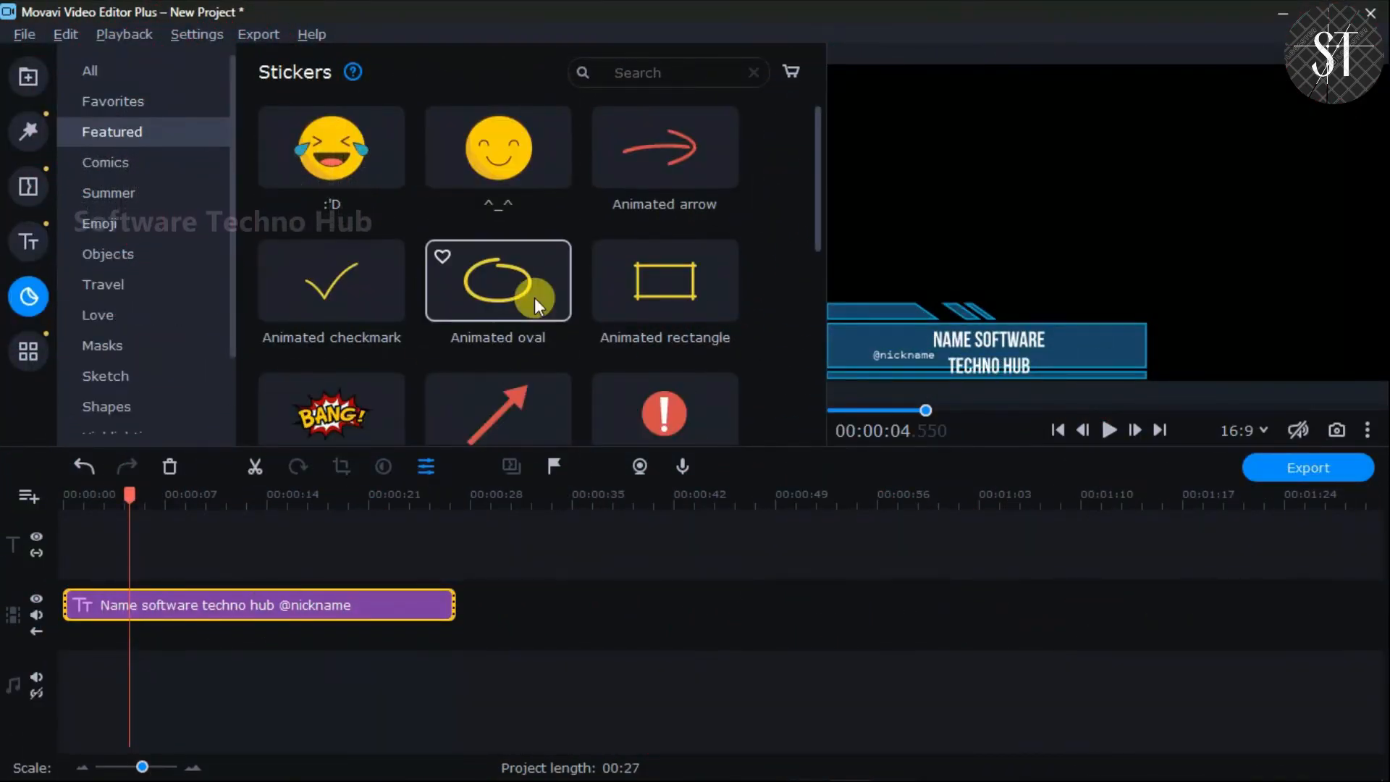
{"action": "scroll", "coordinate": [535, 297], "scroll_direction": "down", "scroll_amount": 3}
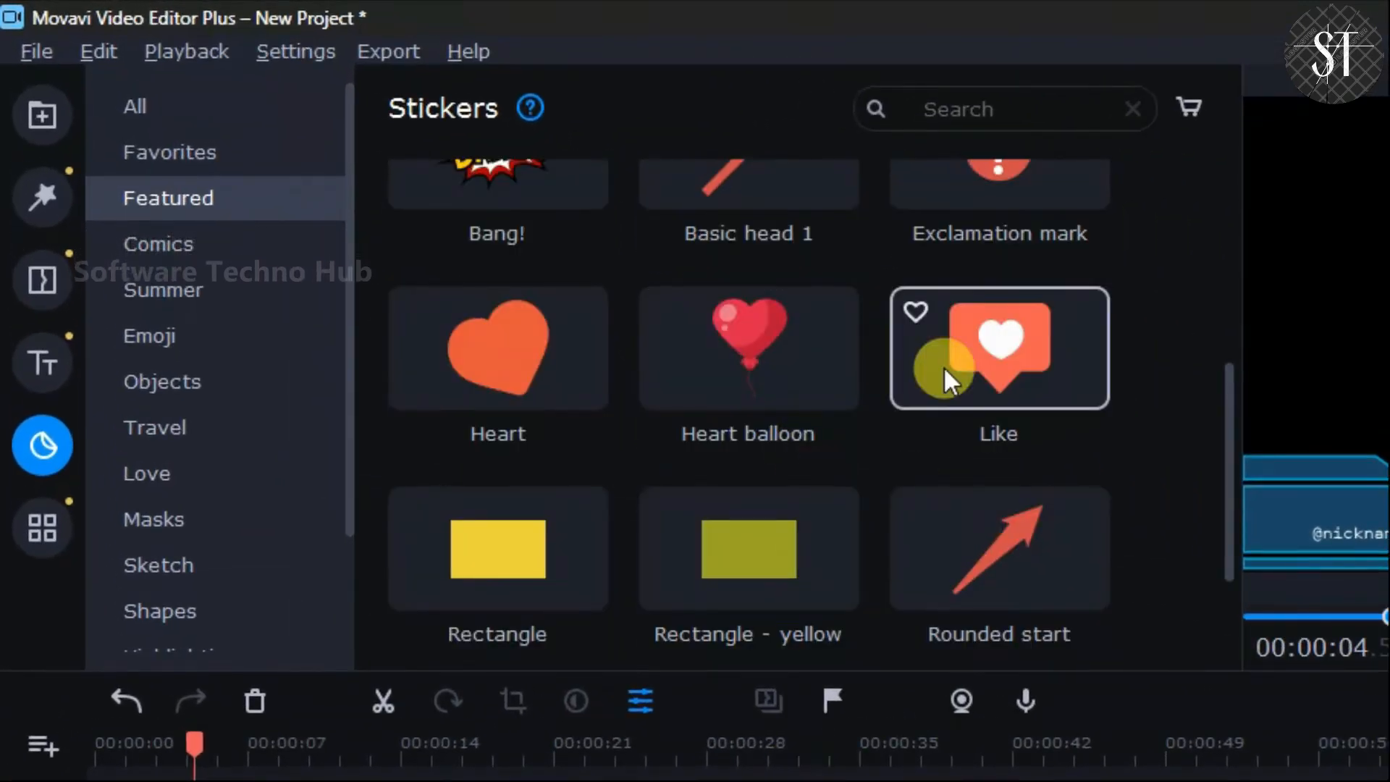
{"action": "scroll", "coordinate": [943, 366], "scroll_direction": "down", "scroll_amount": 2}
{"action": "scroll", "coordinate": [944, 367], "scroll_direction": "up", "scroll_amount": 5}
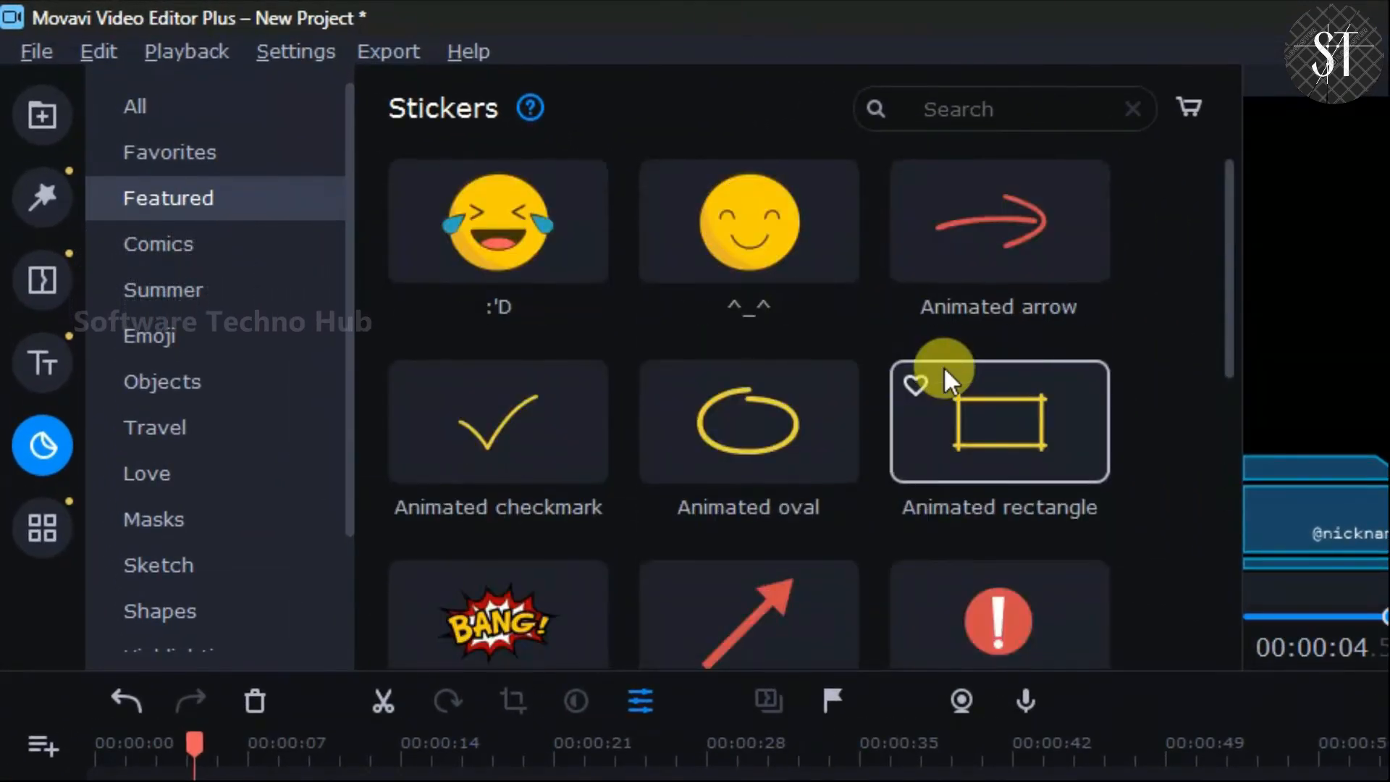
{"action": "left_click", "coordinate": [267, 242]}
{"action": "left_click", "coordinate": [247, 120]}
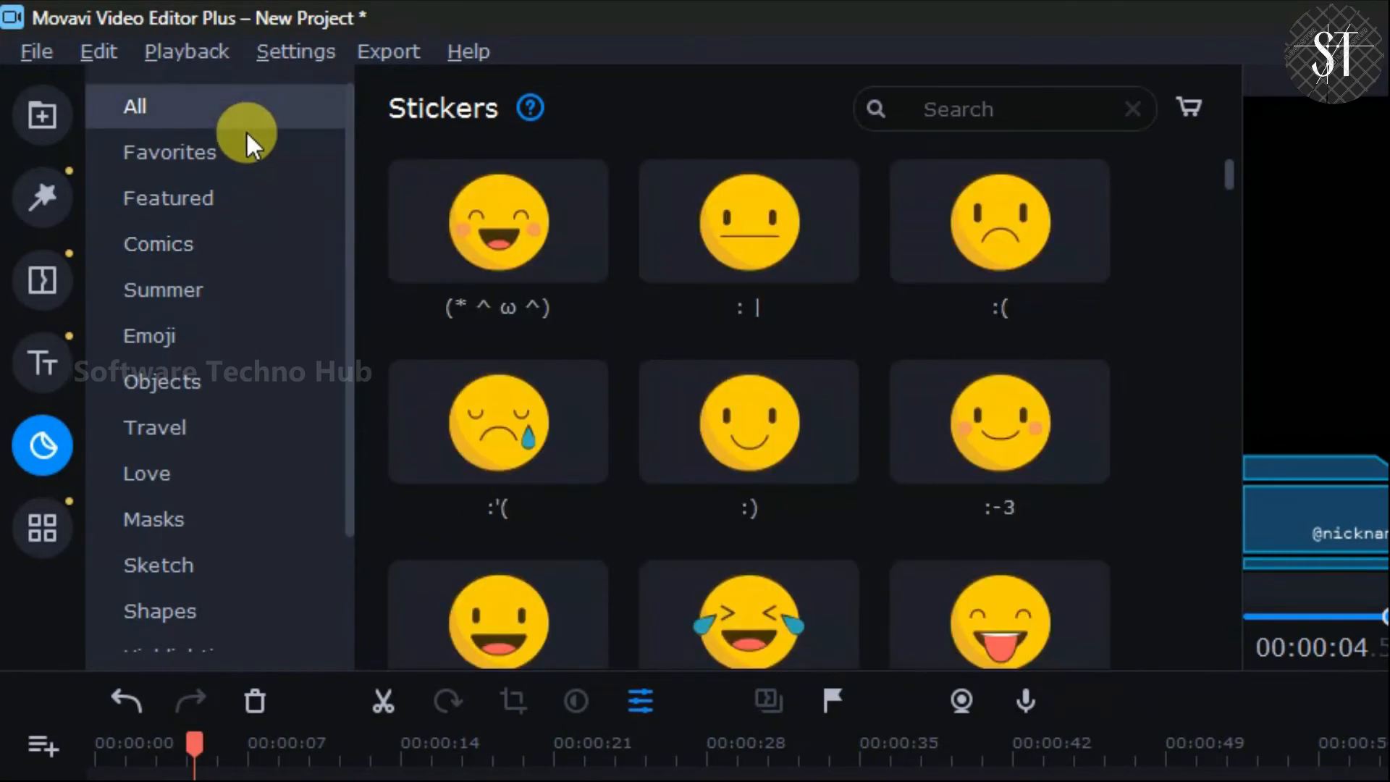
{"action": "scroll", "coordinate": [241, 153], "scroll_direction": "down", "scroll_amount": 2}
{"action": "scroll", "coordinate": [816, 369], "scroll_direction": "down", "scroll_amount": 10}
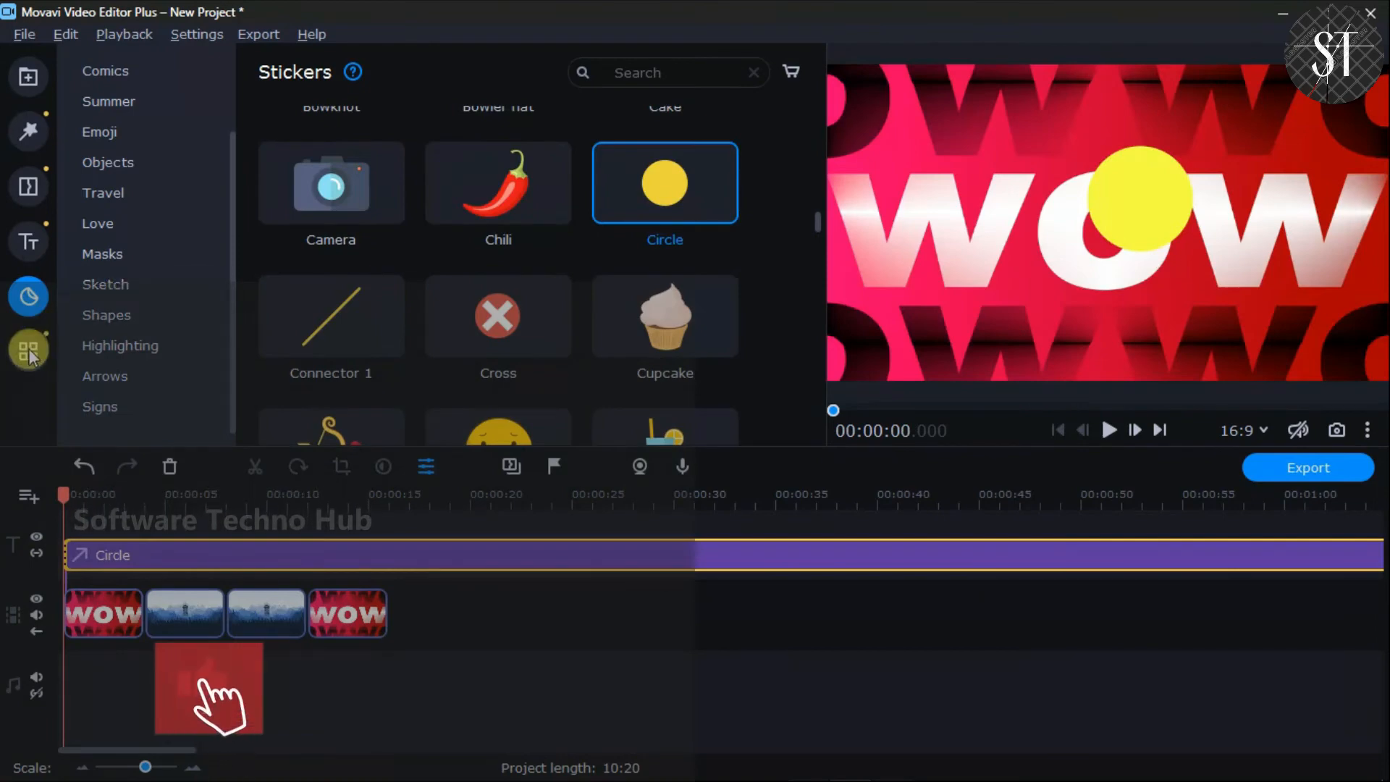
Look over the available video editing tools and clear all clips from the timeline
{"action": "left_click", "coordinate": [29, 354]}
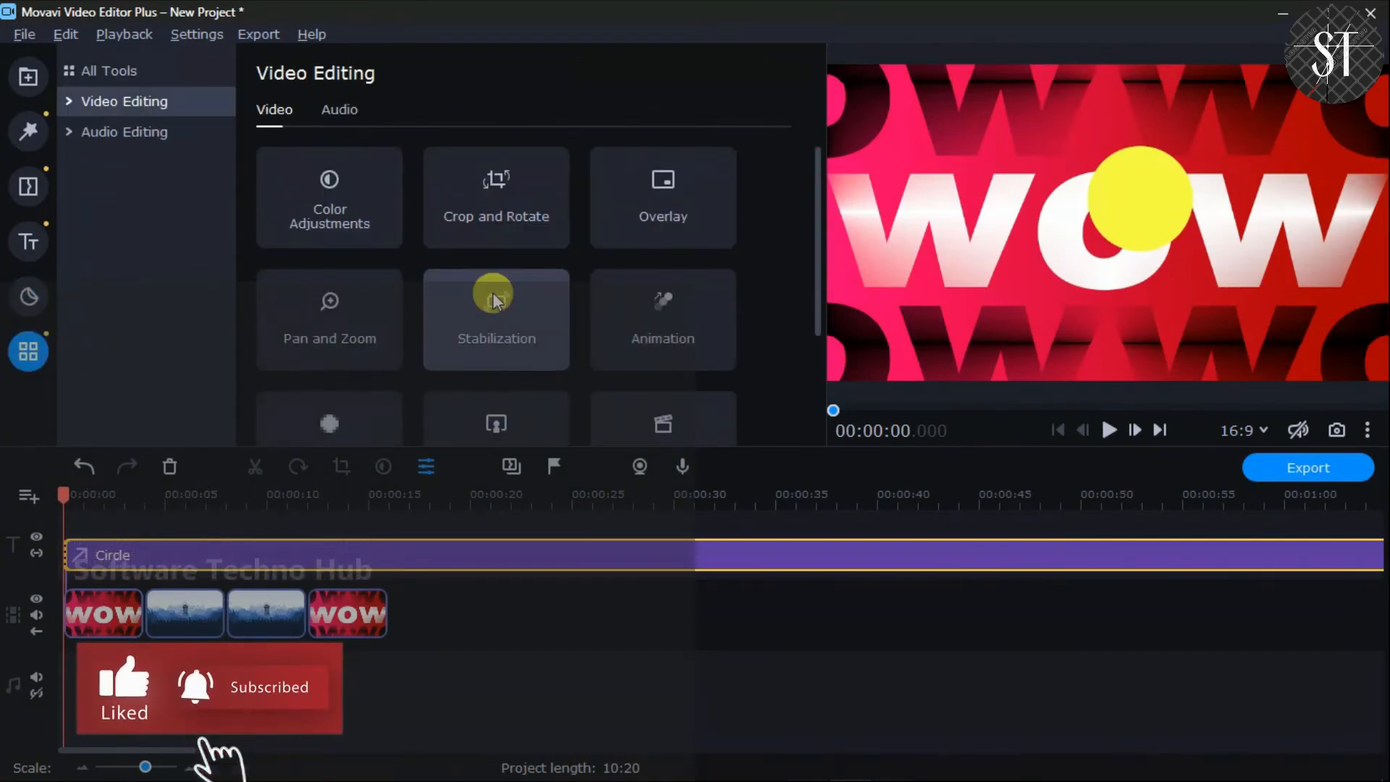
{"action": "scroll", "coordinate": [492, 297], "scroll_direction": "down", "scroll_amount": 2}
{"action": "scroll", "coordinate": [492, 293], "scroll_direction": "up", "scroll_amount": 2}
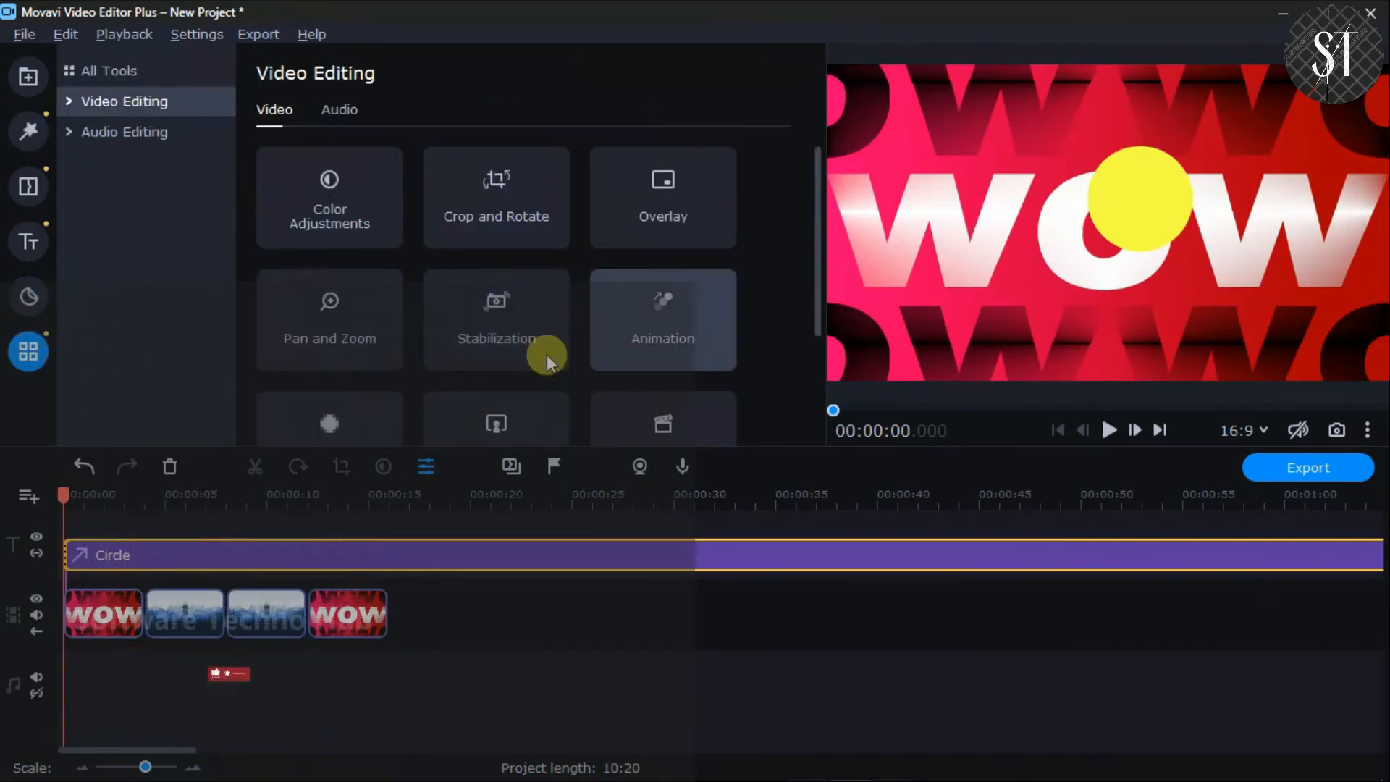
{"action": "left_click_drag", "start_coordinate": [121, 689], "coordinate": [139, 557]}
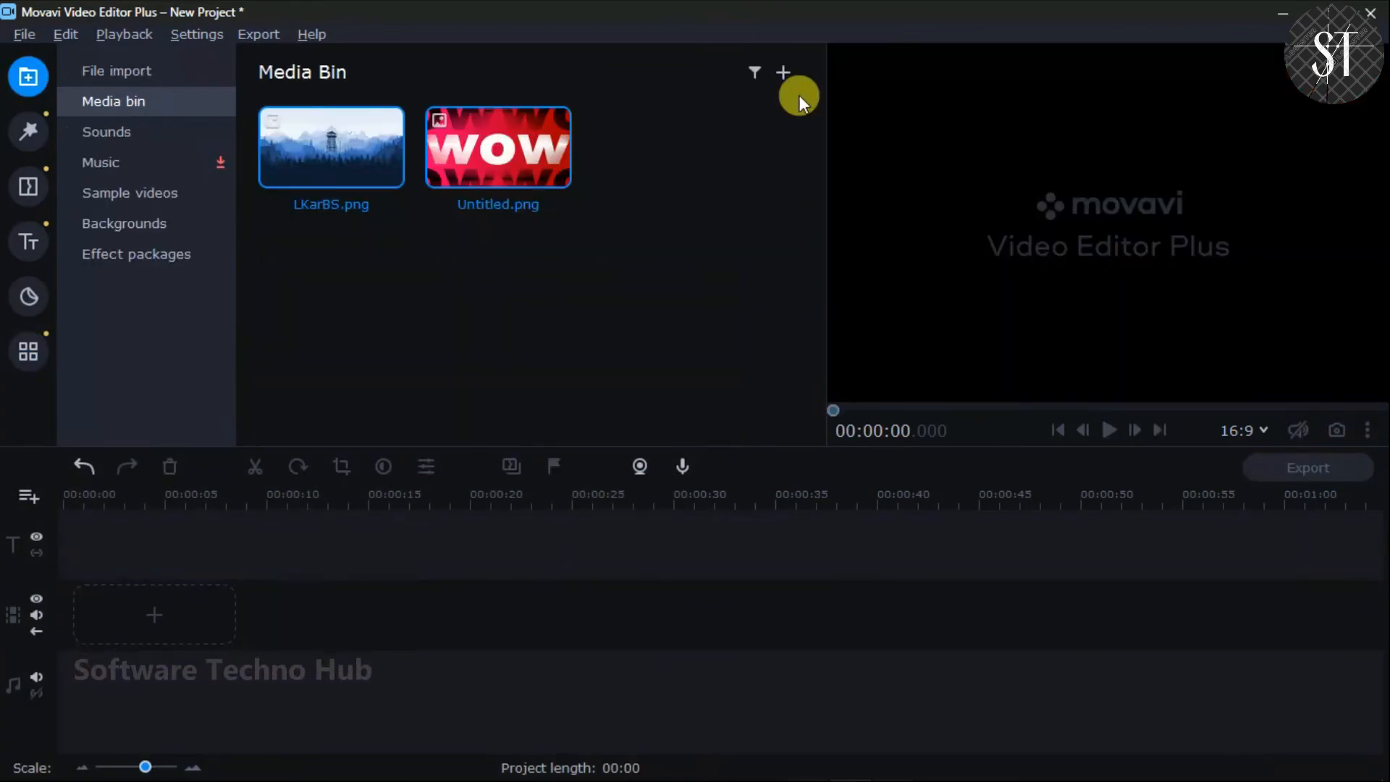
Import the green-screen phone image 360_F_438991204_GPo3DEeMFFx10nfSA8XYQWKGKFK3xSU3 from the Videos library into the media bin
{"action": "left_click", "coordinate": [782, 68]}
{"action": "left_click", "coordinate": [806, 107]}
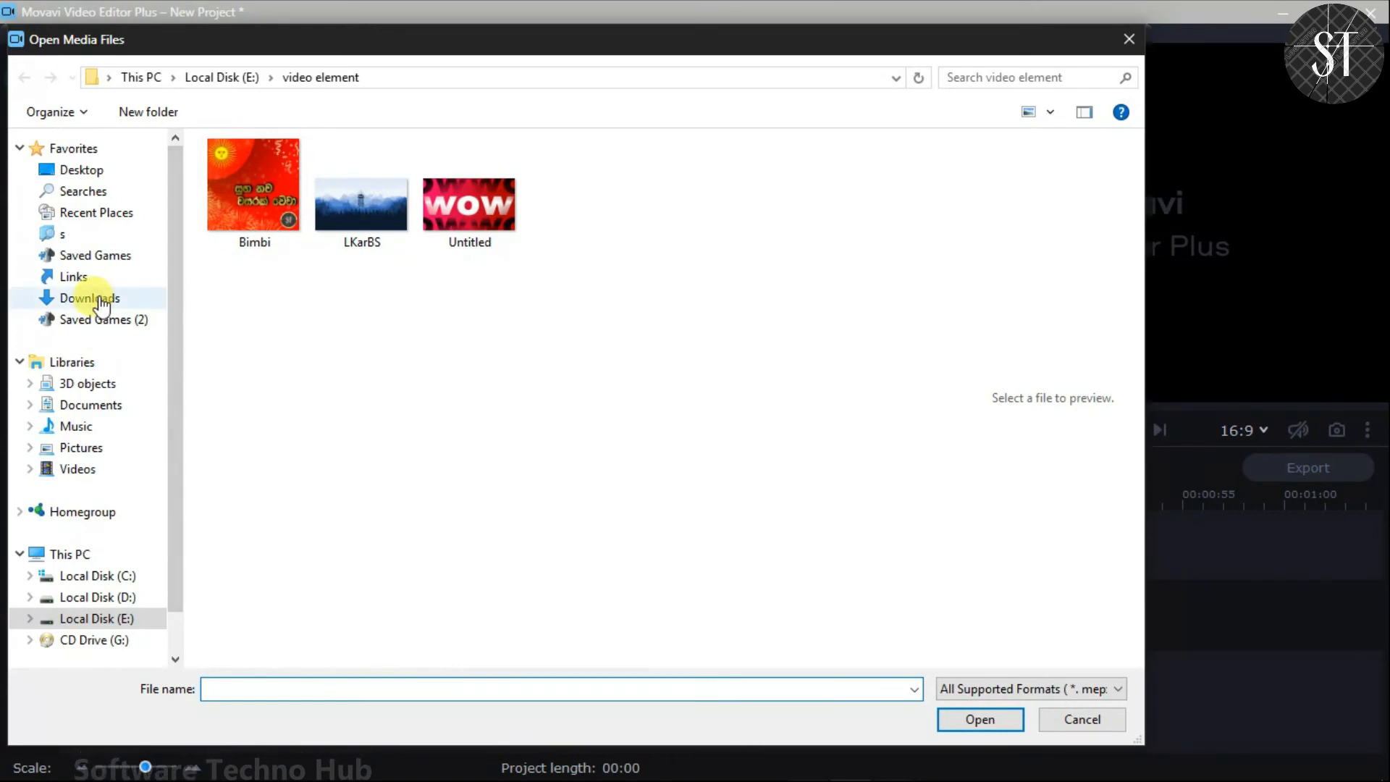
{"action": "left_click", "coordinate": [100, 299]}
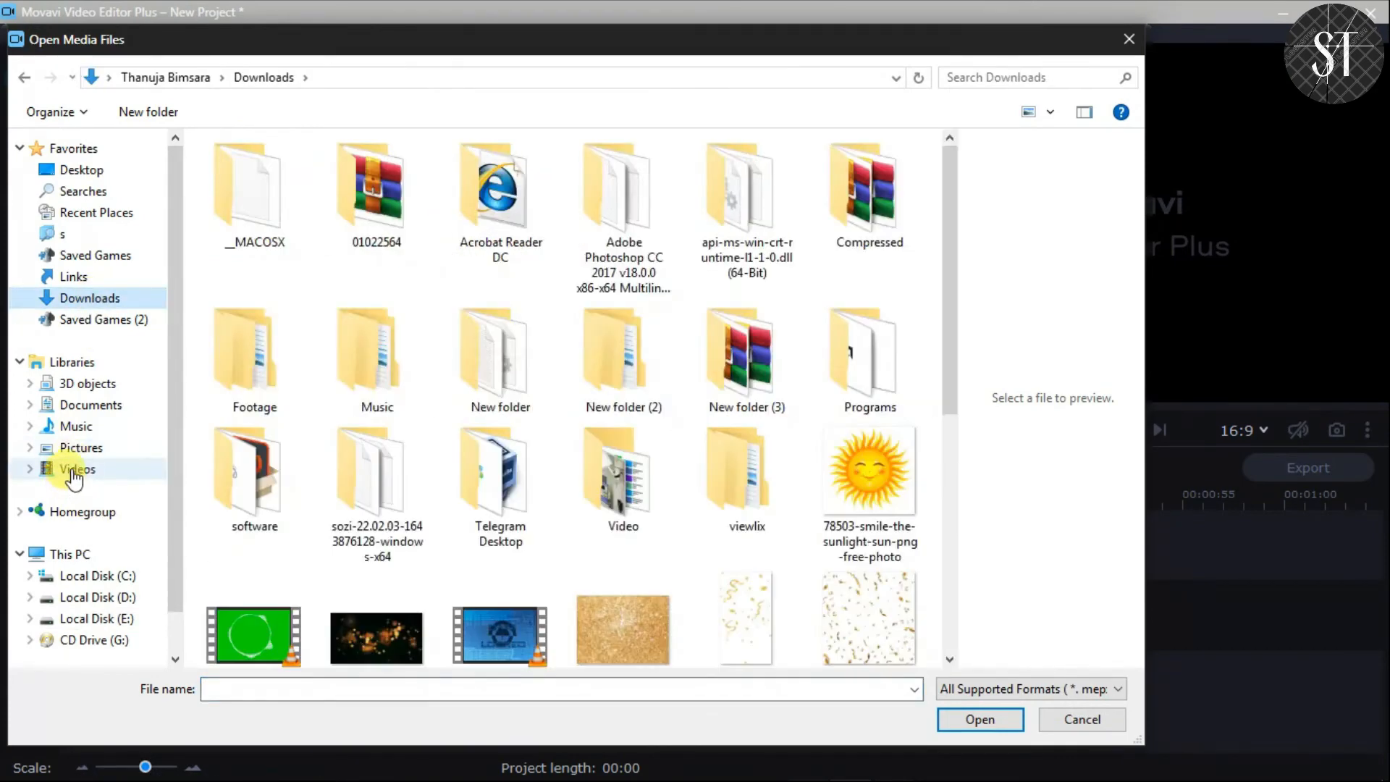
{"action": "left_click", "coordinate": [73, 471]}
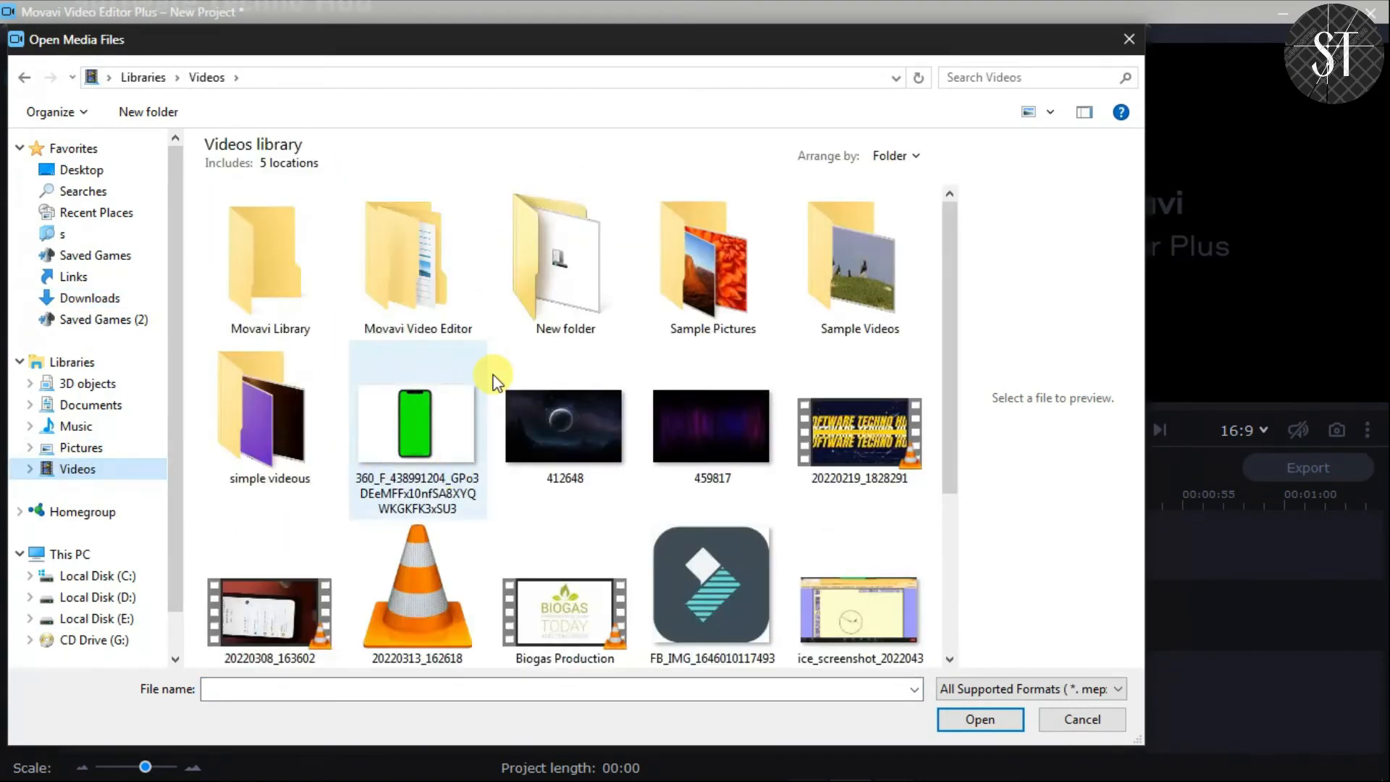
{"action": "left_click", "coordinate": [405, 442]}
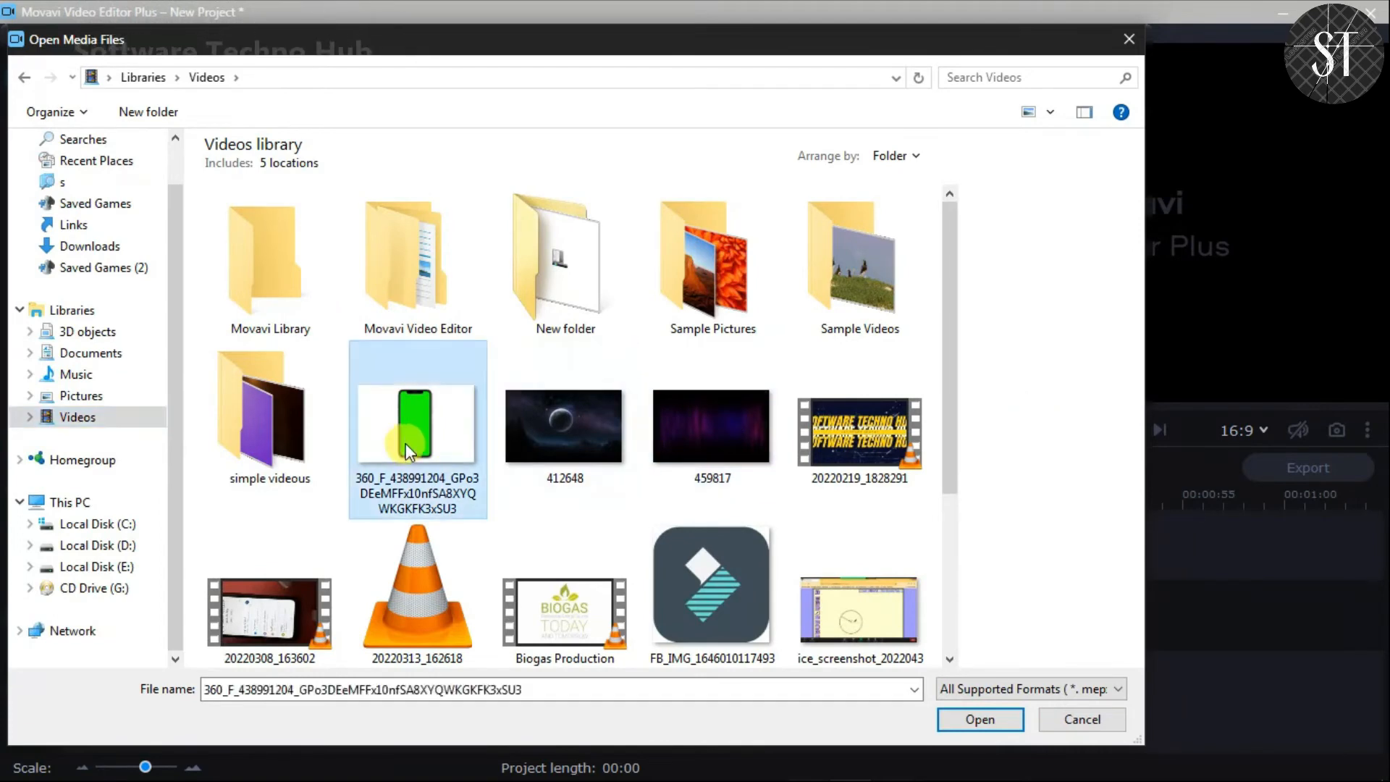
{"action": "double_click", "coordinate": [406, 443]}
Place the green-screen phone image on the video track, keeping the project's aspect ratio, and extend the clip to about 32 seconds
{"action": "left_click_drag", "start_coordinate": [686, 150], "coordinate": [75, 590]}
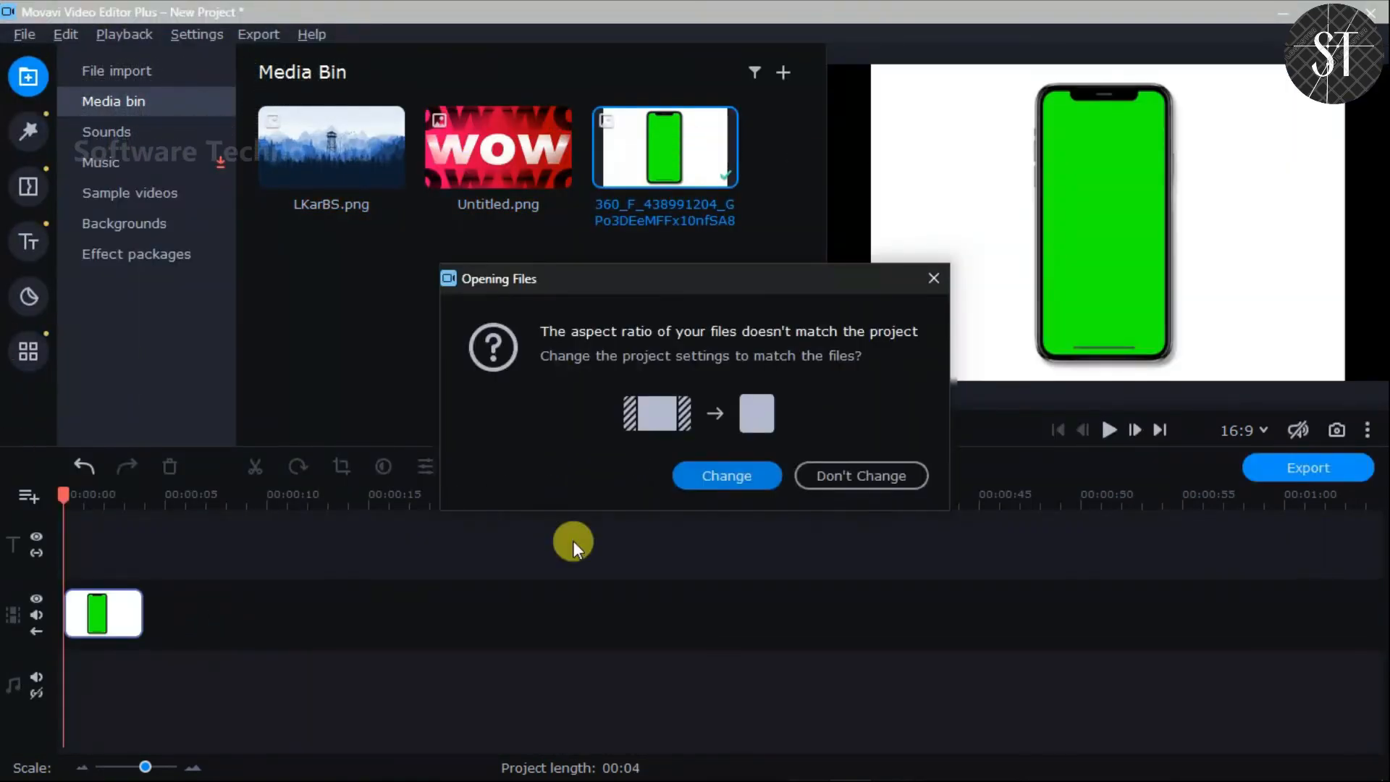
{"action": "left_click", "coordinate": [852, 475]}
{"action": "left_click", "coordinate": [134, 624]}
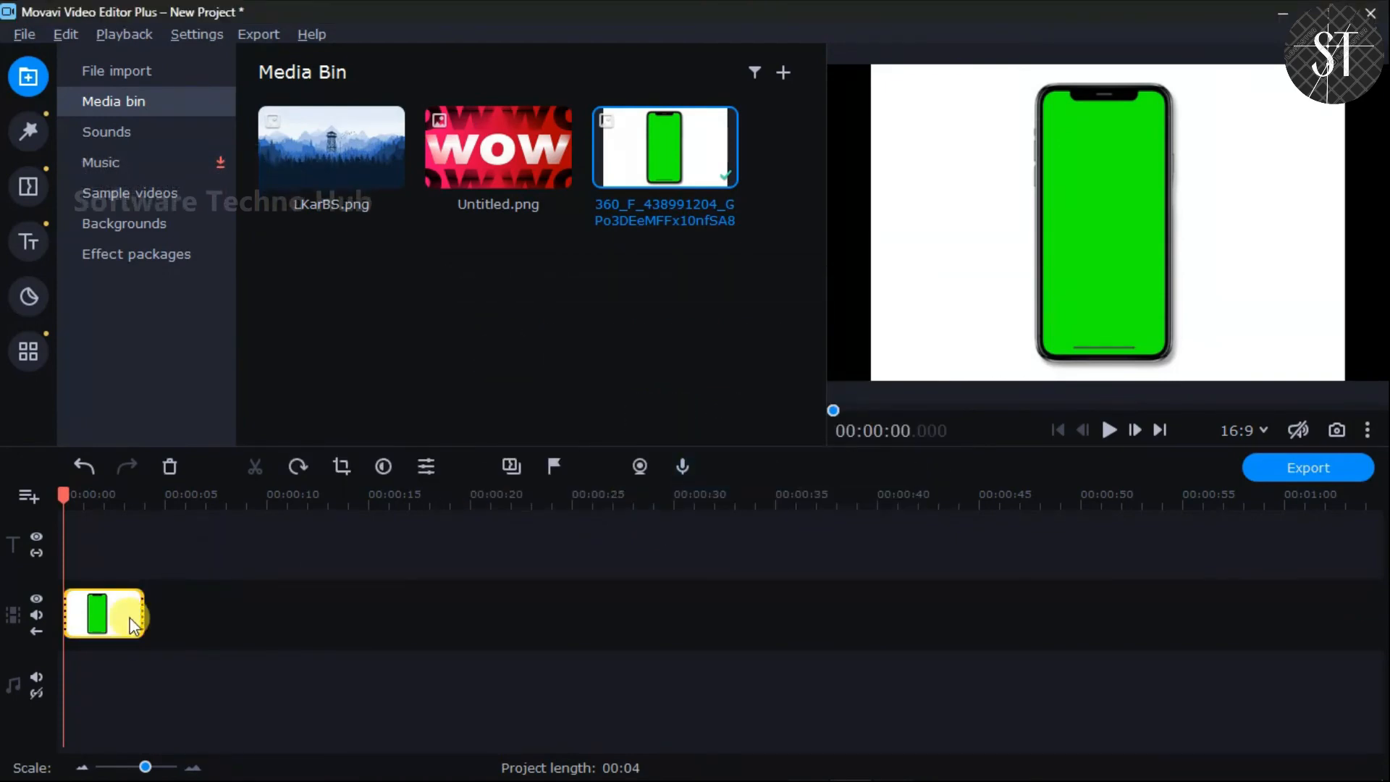
{"action": "left_click_drag", "start_coordinate": [142, 615], "coordinate": [721, 628]}
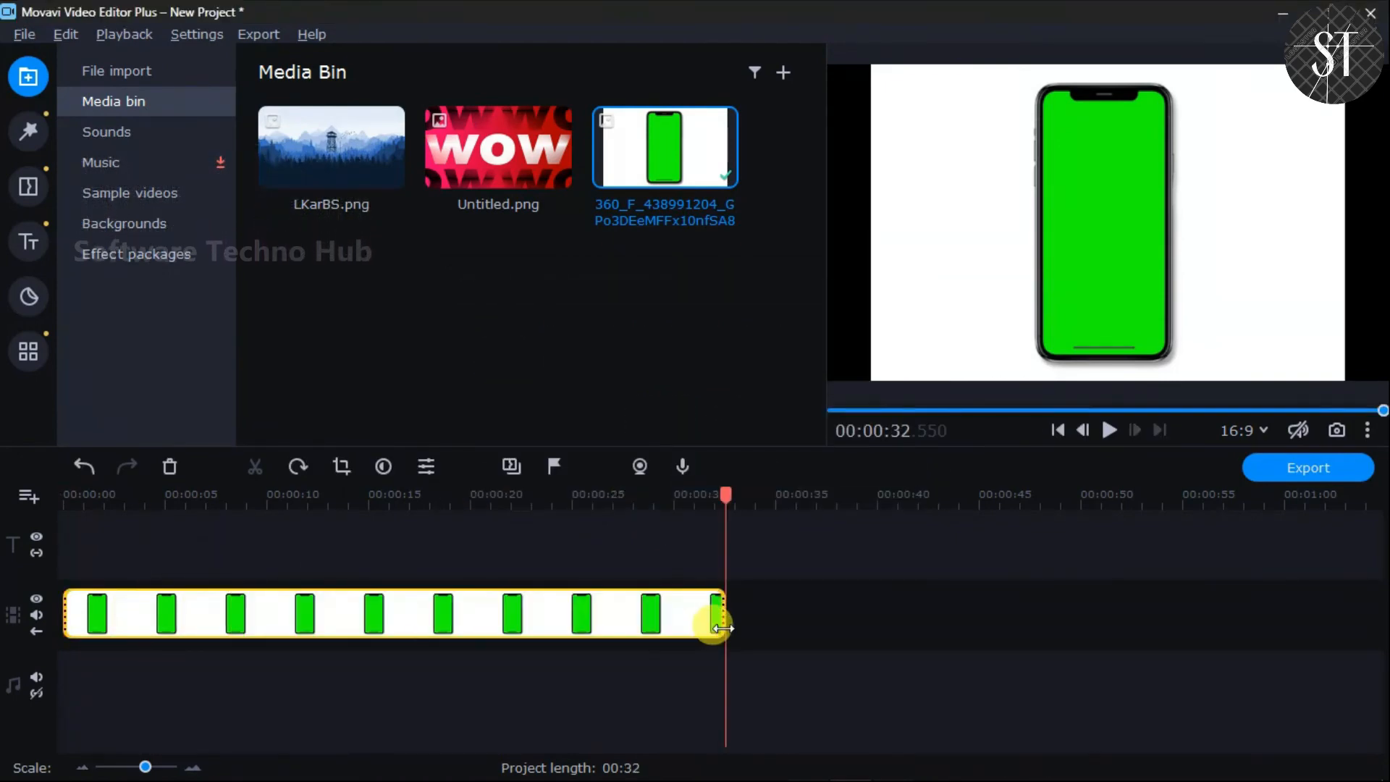
Examine the video editing tools, including the Easy Color Adjustments presets and the Crop and Rotate settings for the phone clip
{"action": "left_click", "coordinate": [28, 351]}
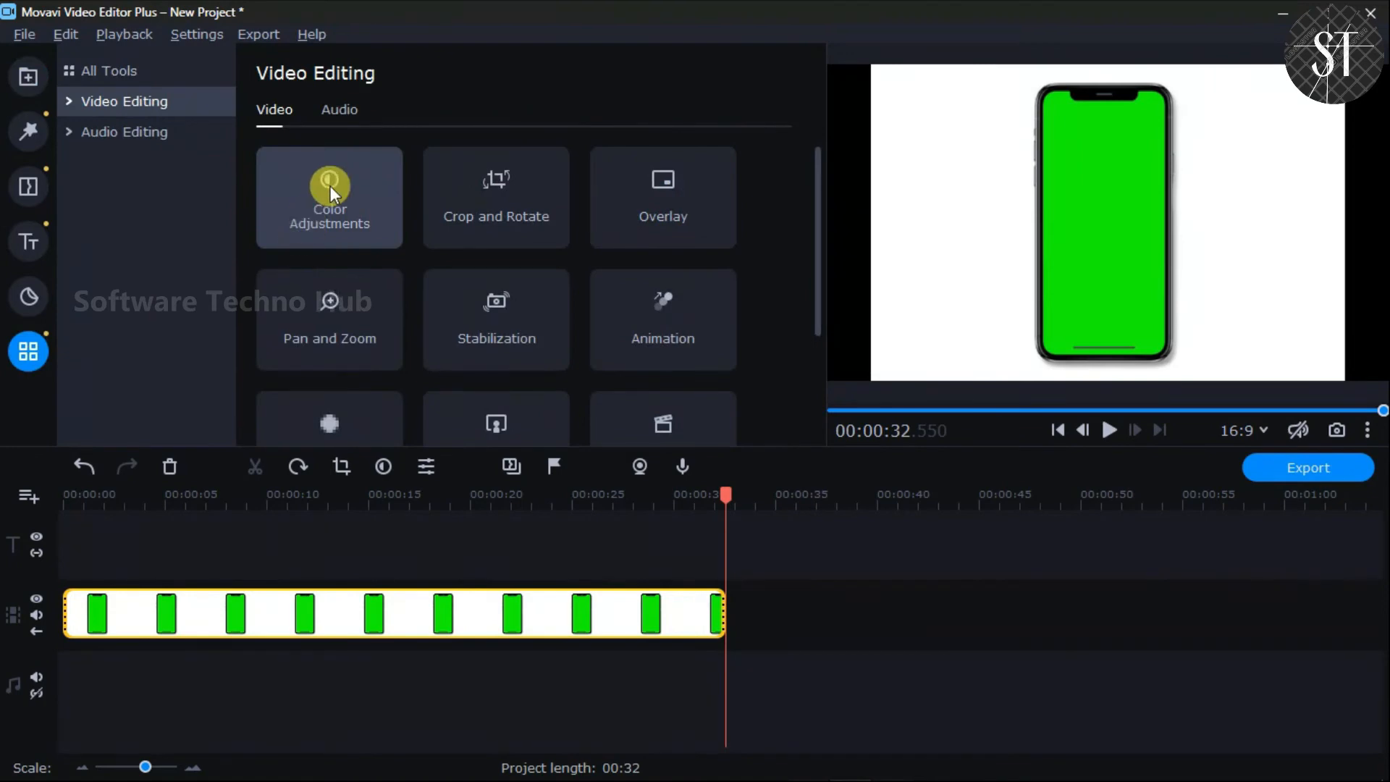
{"action": "scroll", "coordinate": [329, 186], "scroll_direction": "down", "scroll_amount": 3}
{"action": "scroll", "coordinate": [329, 185], "scroll_direction": "up", "scroll_amount": 3}
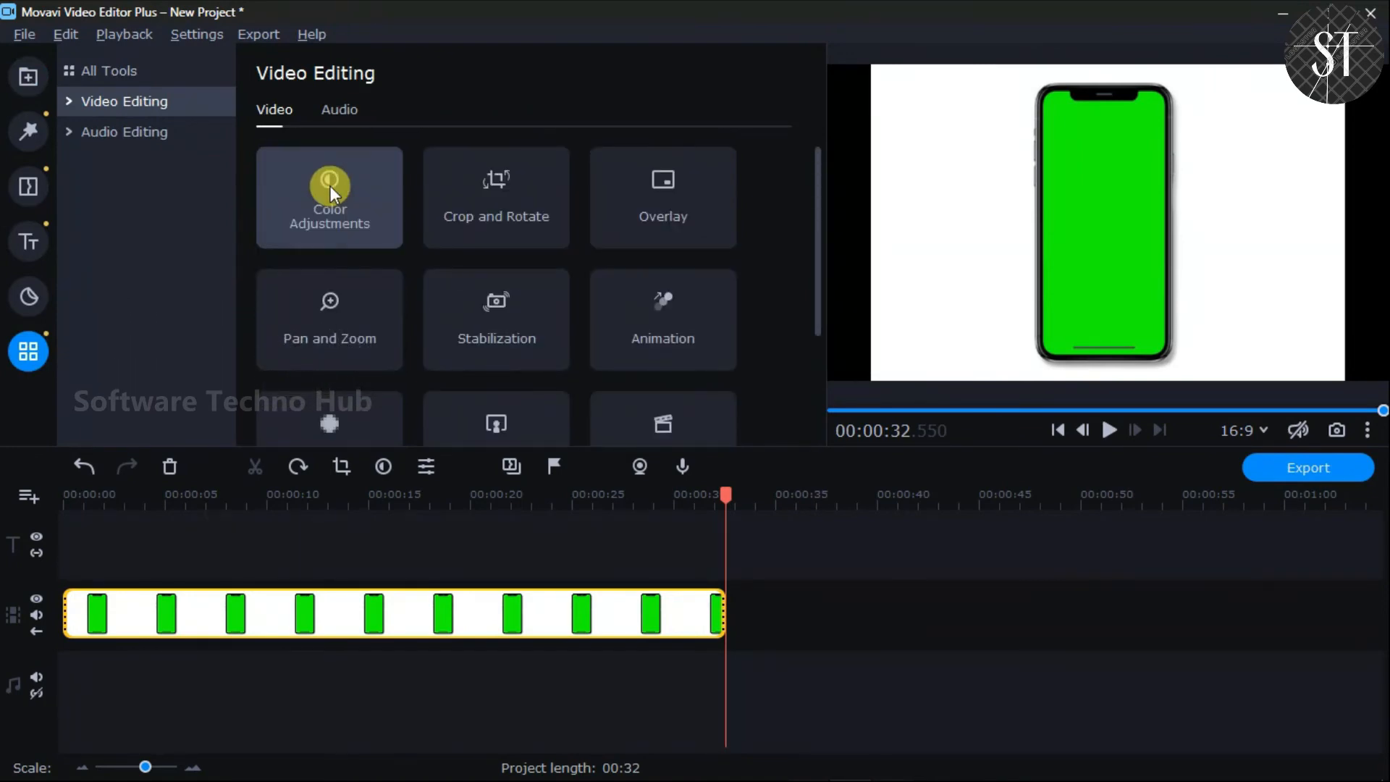
{"action": "left_click", "coordinate": [329, 185]}
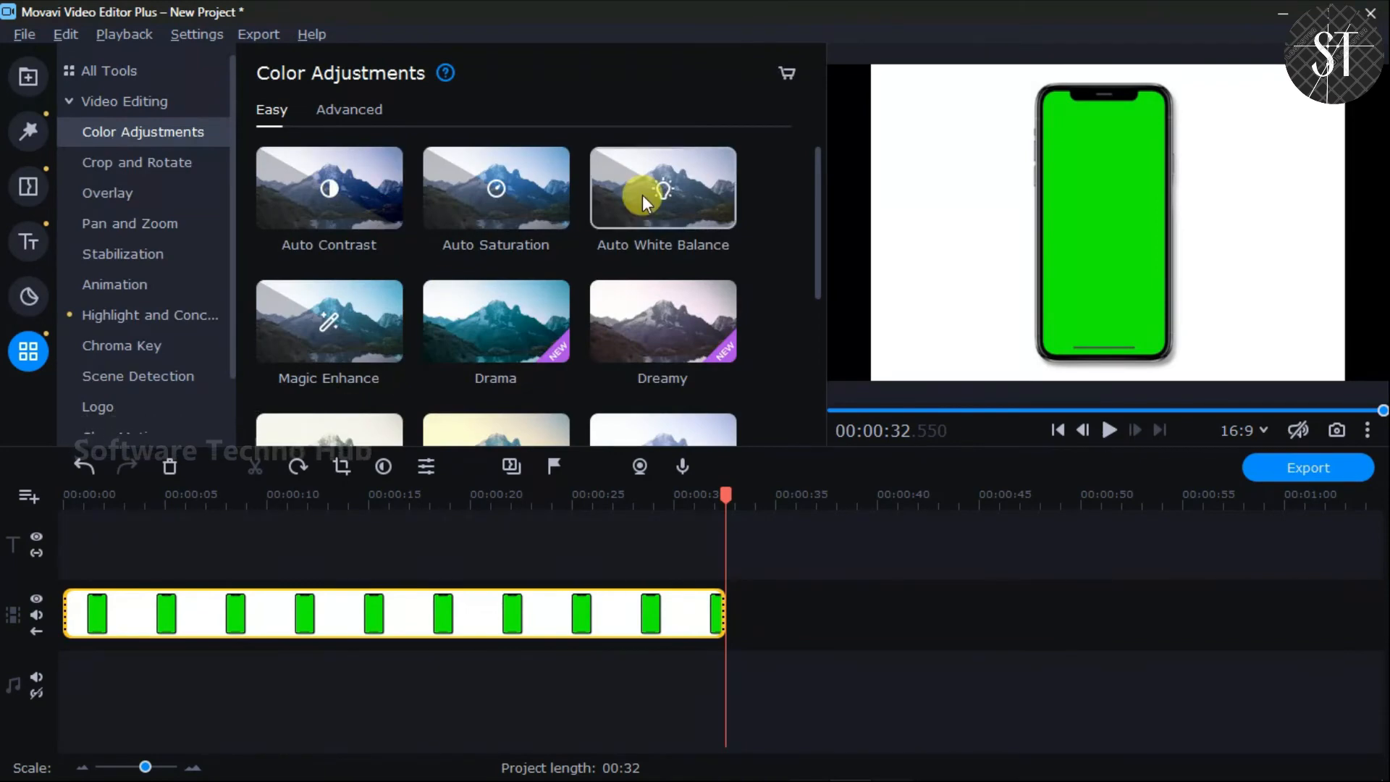
{"action": "scroll", "coordinate": [641, 194], "scroll_direction": "down", "scroll_amount": 5}
{"action": "scroll", "coordinate": [641, 196], "scroll_direction": "up", "scroll_amount": 5}
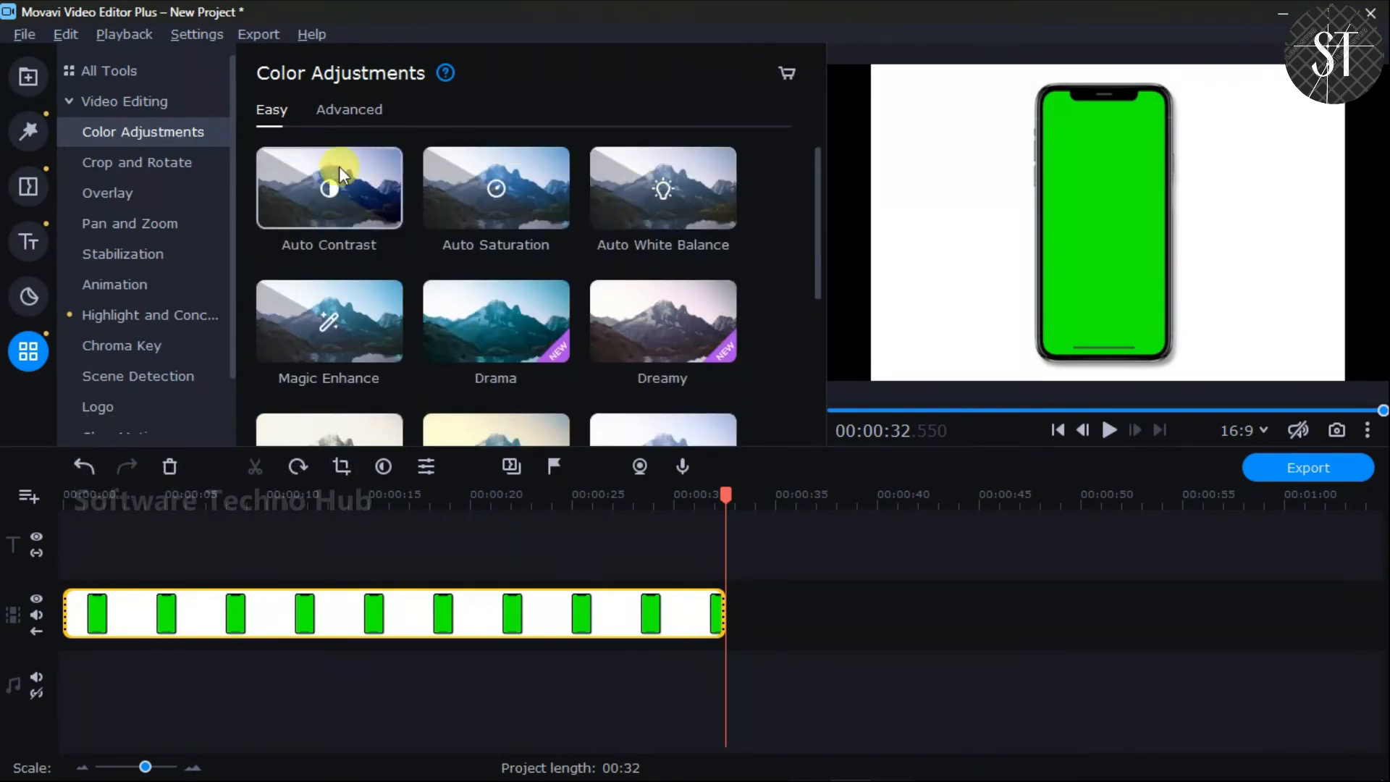
{"action": "left_click", "coordinate": [77, 156]}
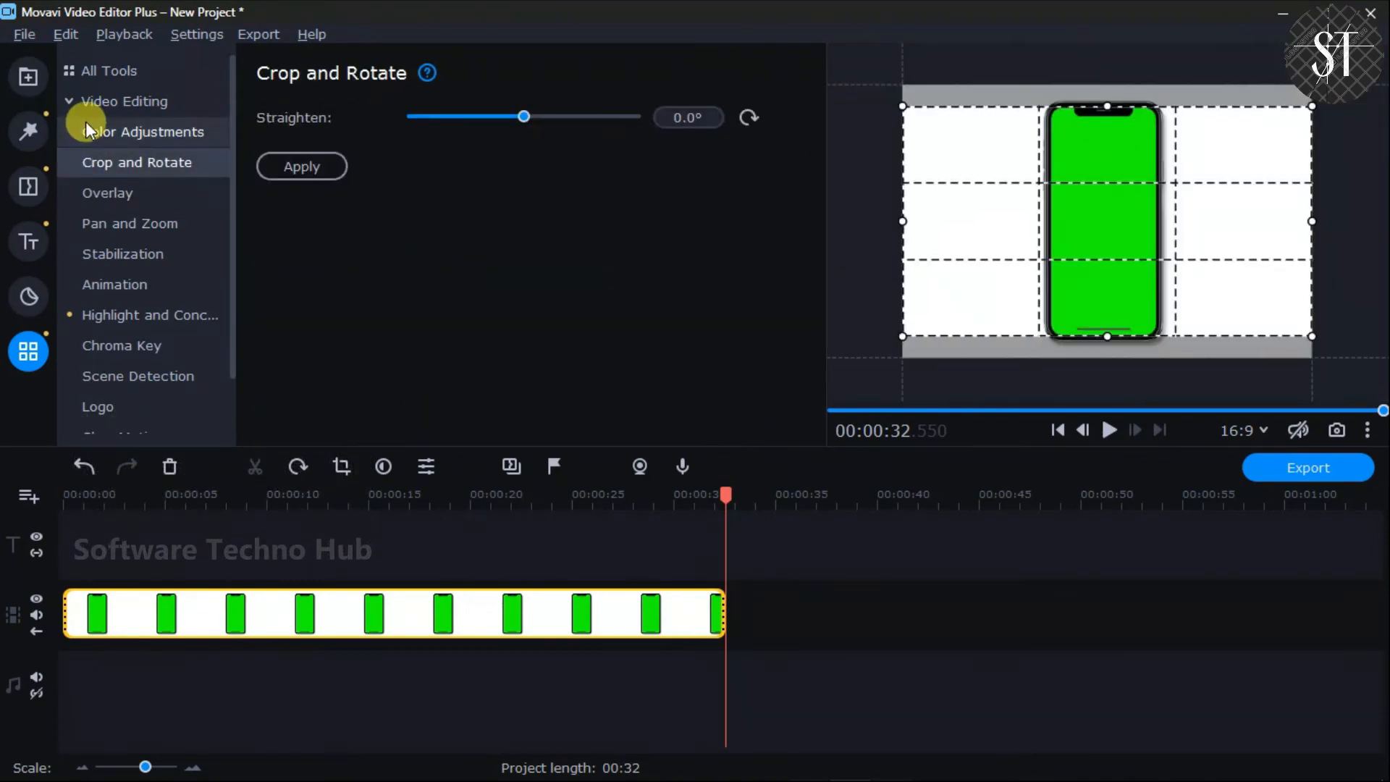
{"action": "left_click", "coordinate": [86, 131]}
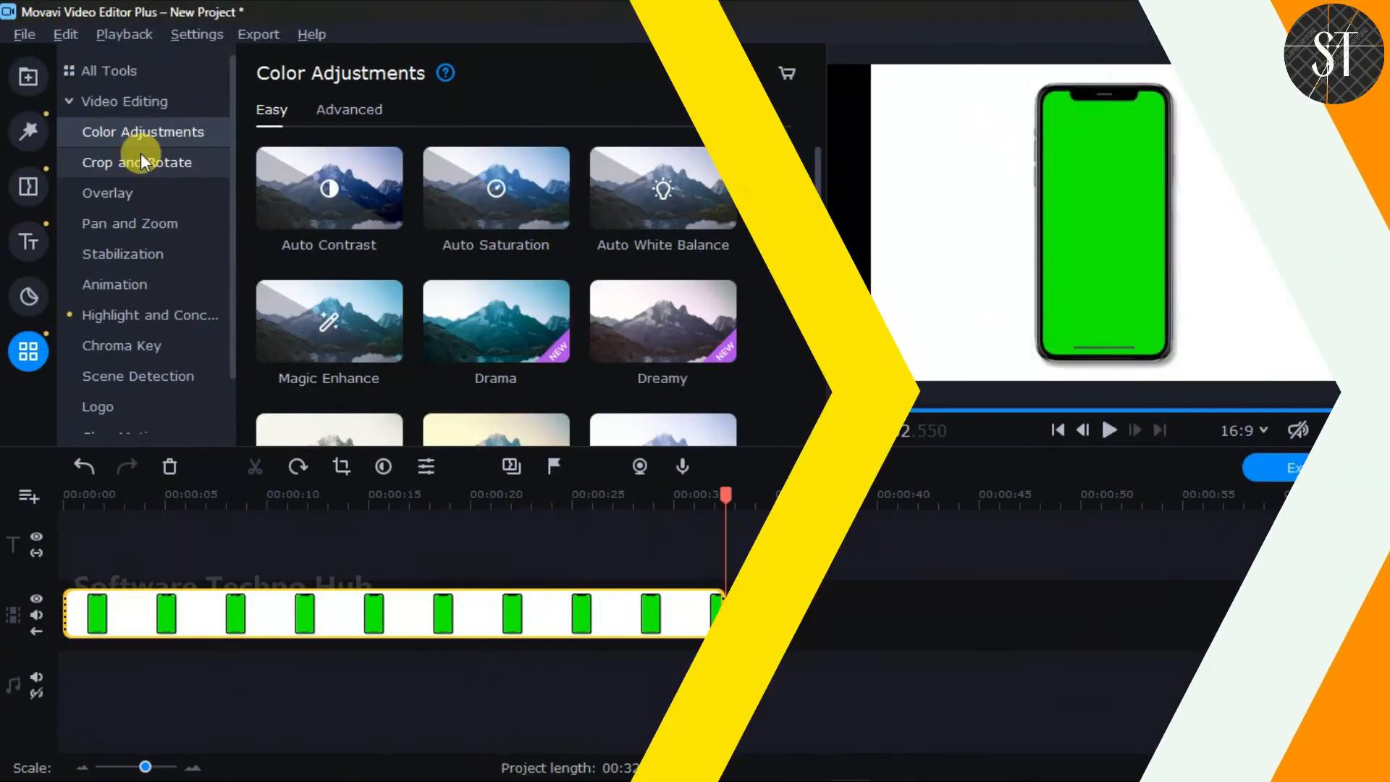
Rotate the phone clip 90 degrees clockwise with Crop and Rotate, leaving Straighten at 0.0°, and apply it
{"action": "left_click", "coordinate": [140, 156]}
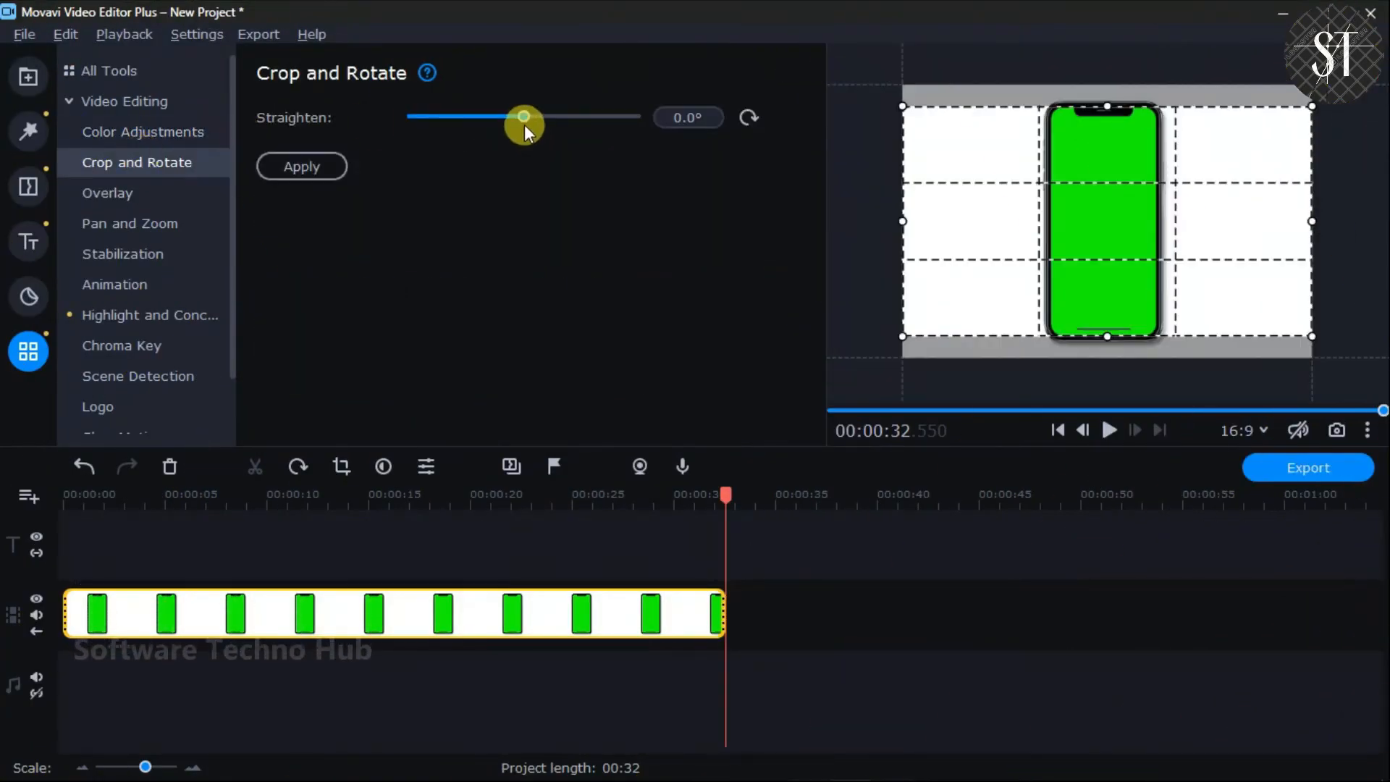
{"action": "mouse_move", "coordinate": [528, 114]}
{"action": "left_mouse_down"}
{"action": "mouse_move", "coordinate": [612, 118]}
{"action": "mouse_move", "coordinate": [524, 119]}
{"action": "left_mouse_up"}
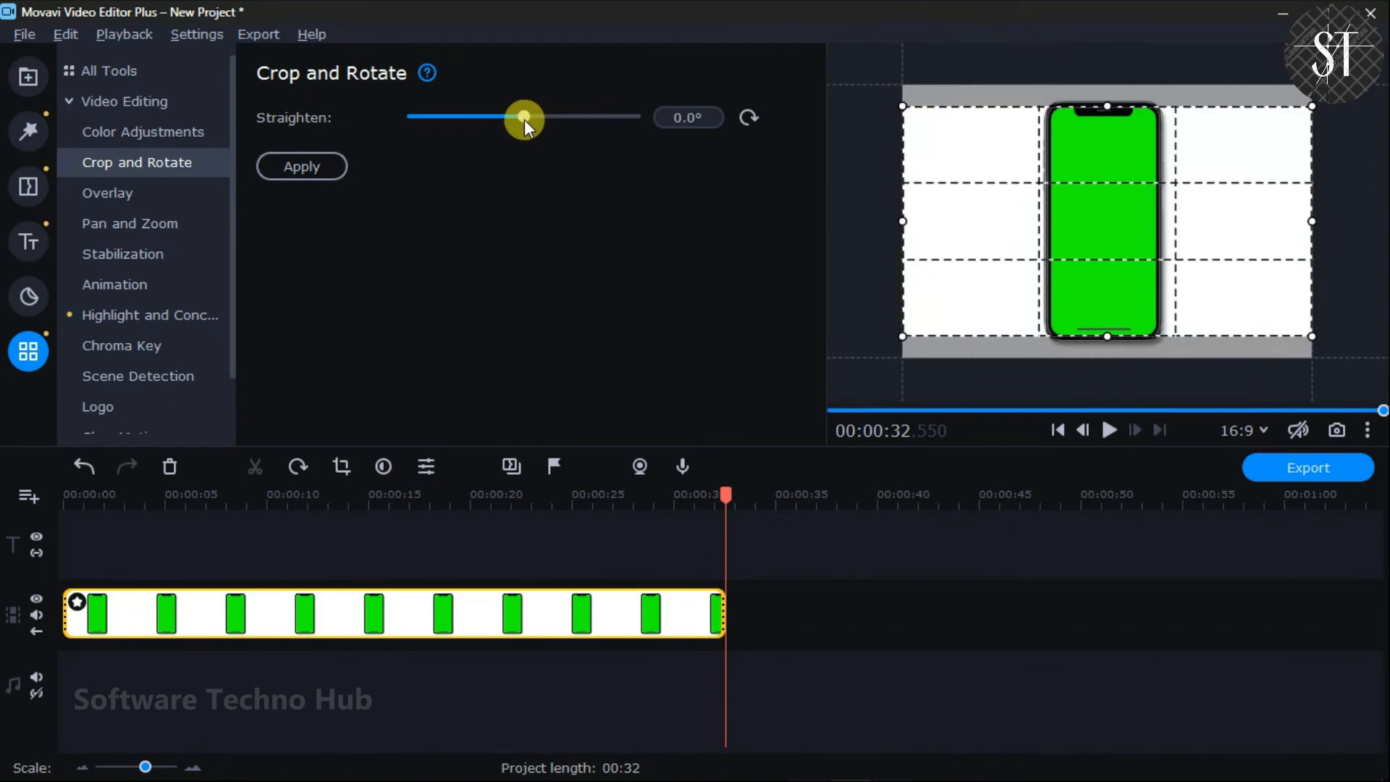
{"action": "left_click", "coordinate": [749, 116]}
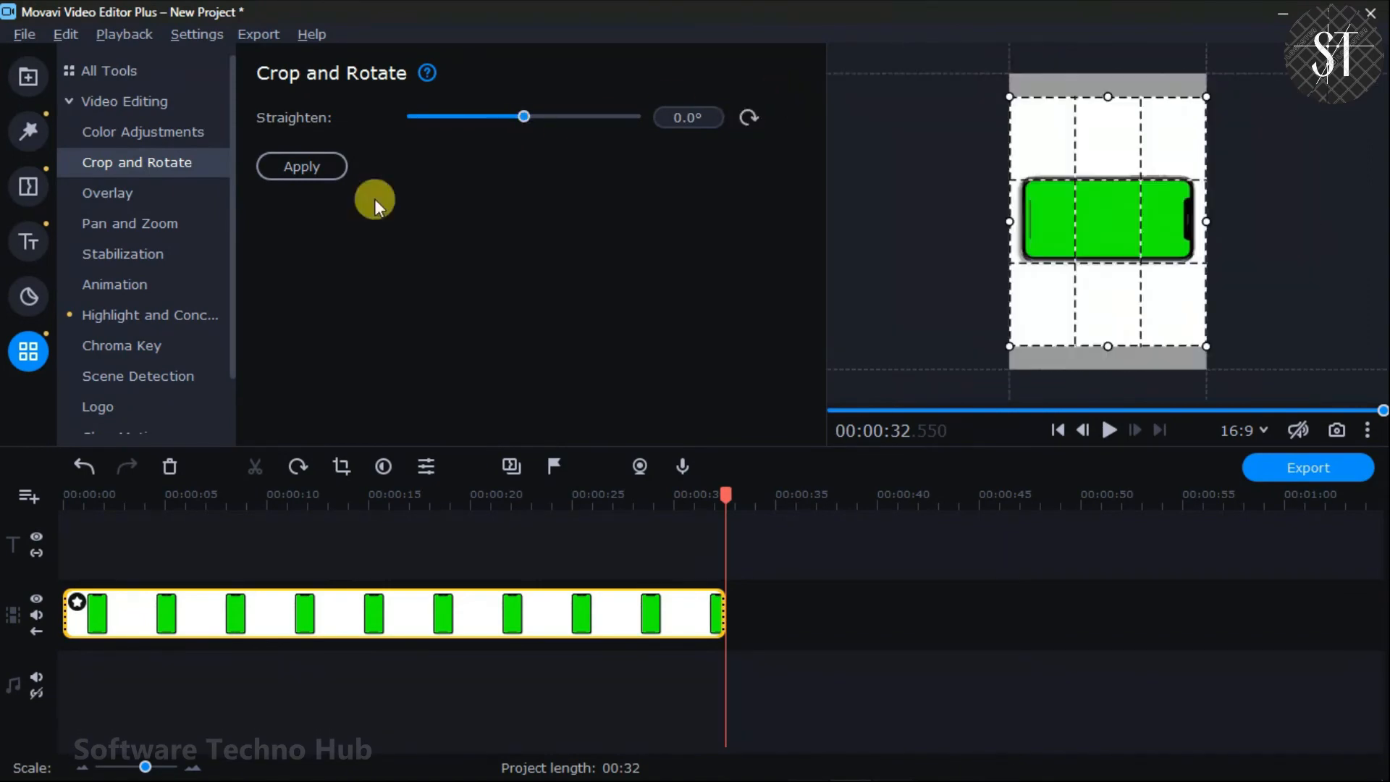
{"action": "left_click", "coordinate": [330, 168]}
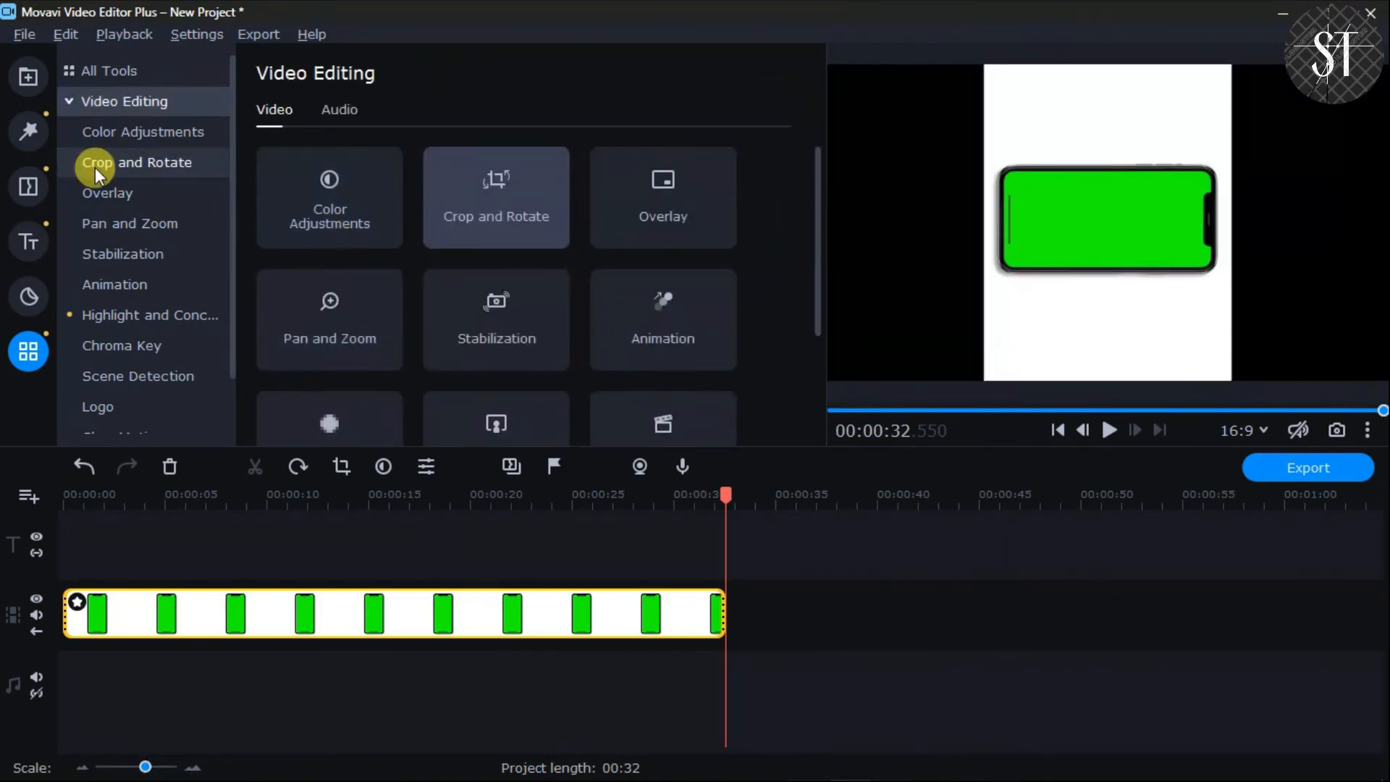
Add the Top to bottom Pan and Zoom effect to the phone clip at about 8 seconds and preview it from just before the effect
{"action": "left_click", "coordinate": [107, 192]}
{"action": "left_click", "coordinate": [177, 223]}
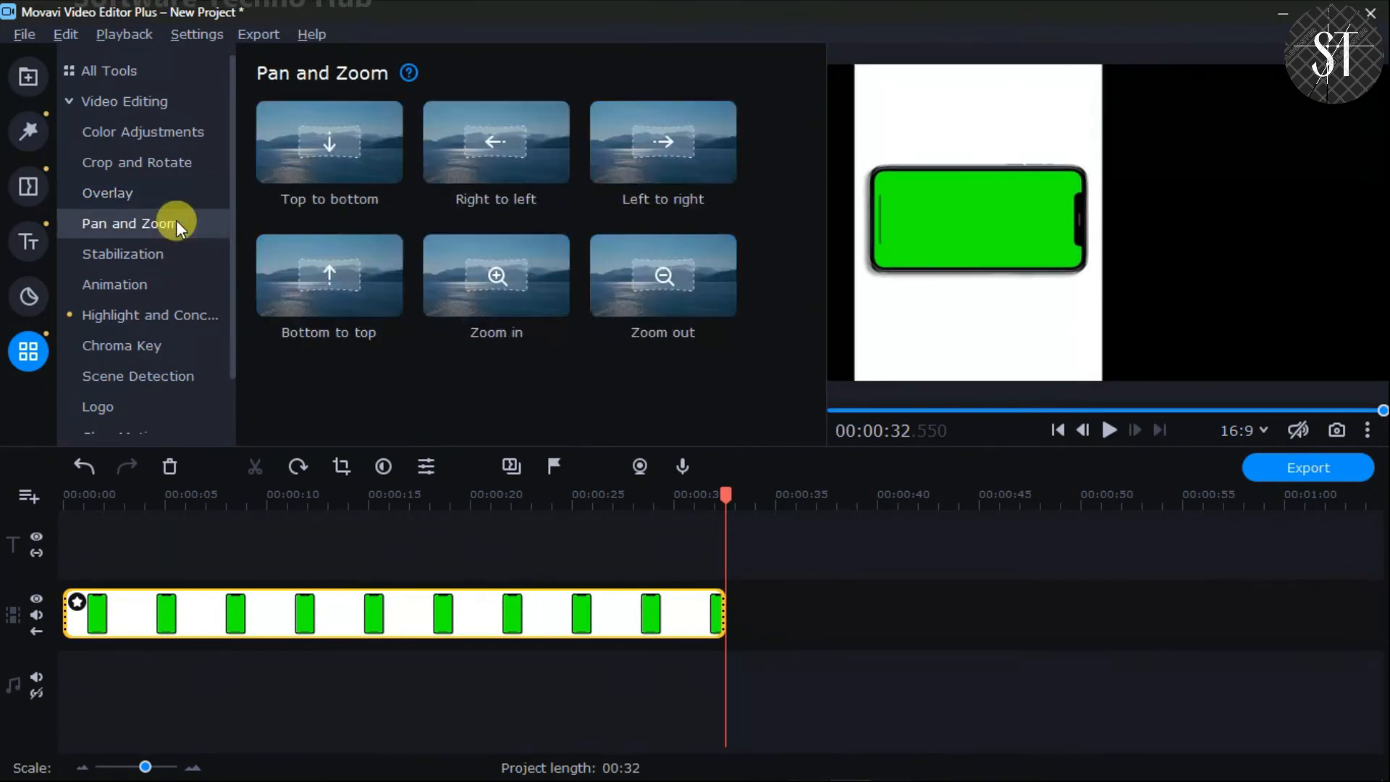
{"action": "left_click_drag", "start_coordinate": [326, 167], "coordinate": [226, 630]}
{"action": "left_click", "coordinate": [228, 495]}
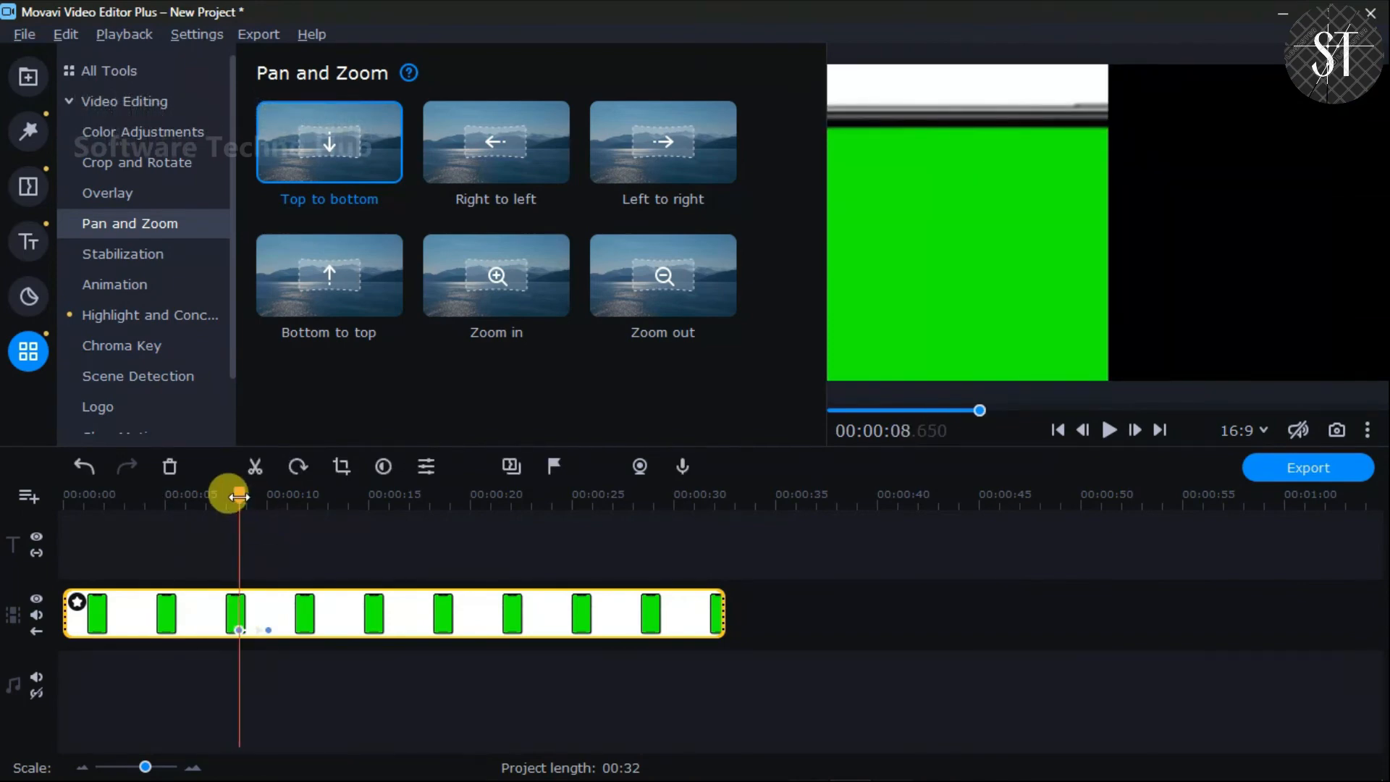
{"action": "left_click_drag", "start_coordinate": [228, 495], "coordinate": [190, 495]}
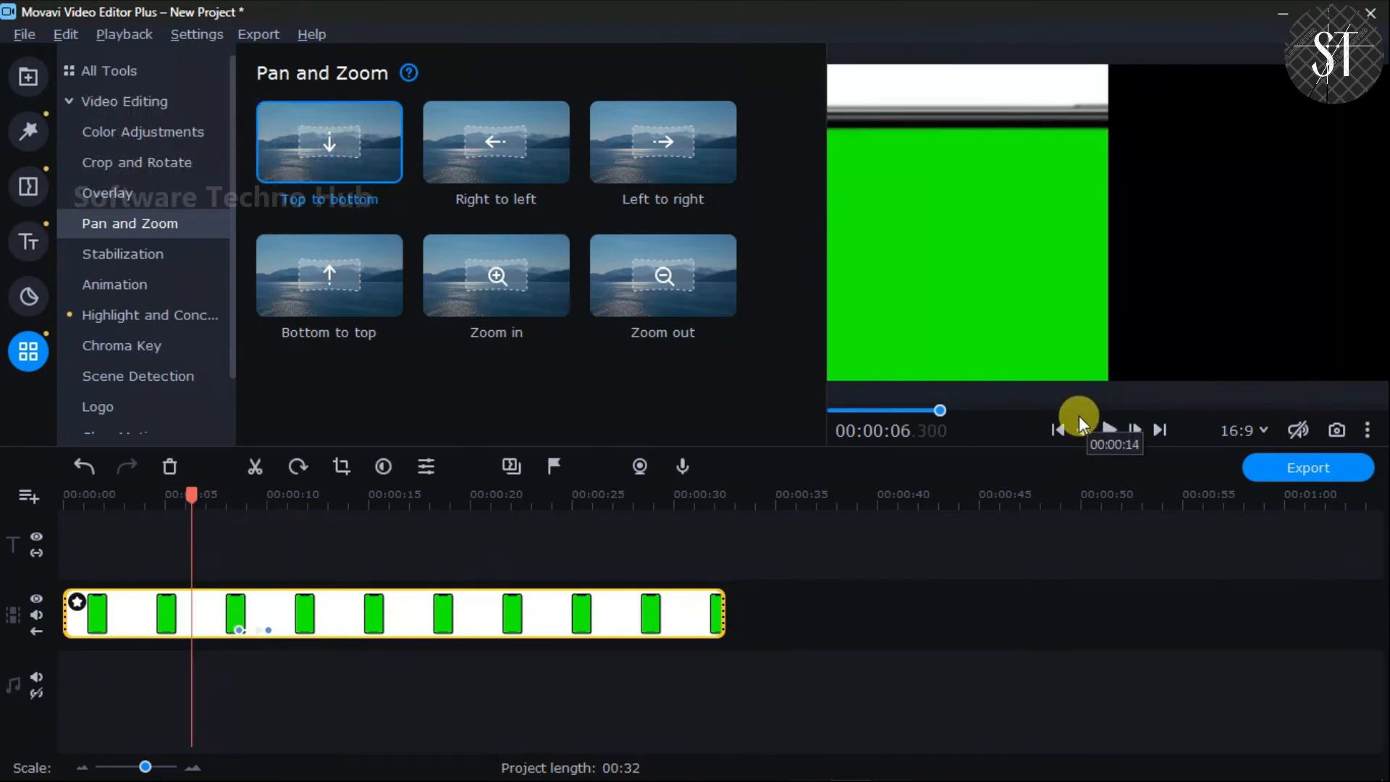
{"action": "left_click", "coordinate": [1108, 430]}
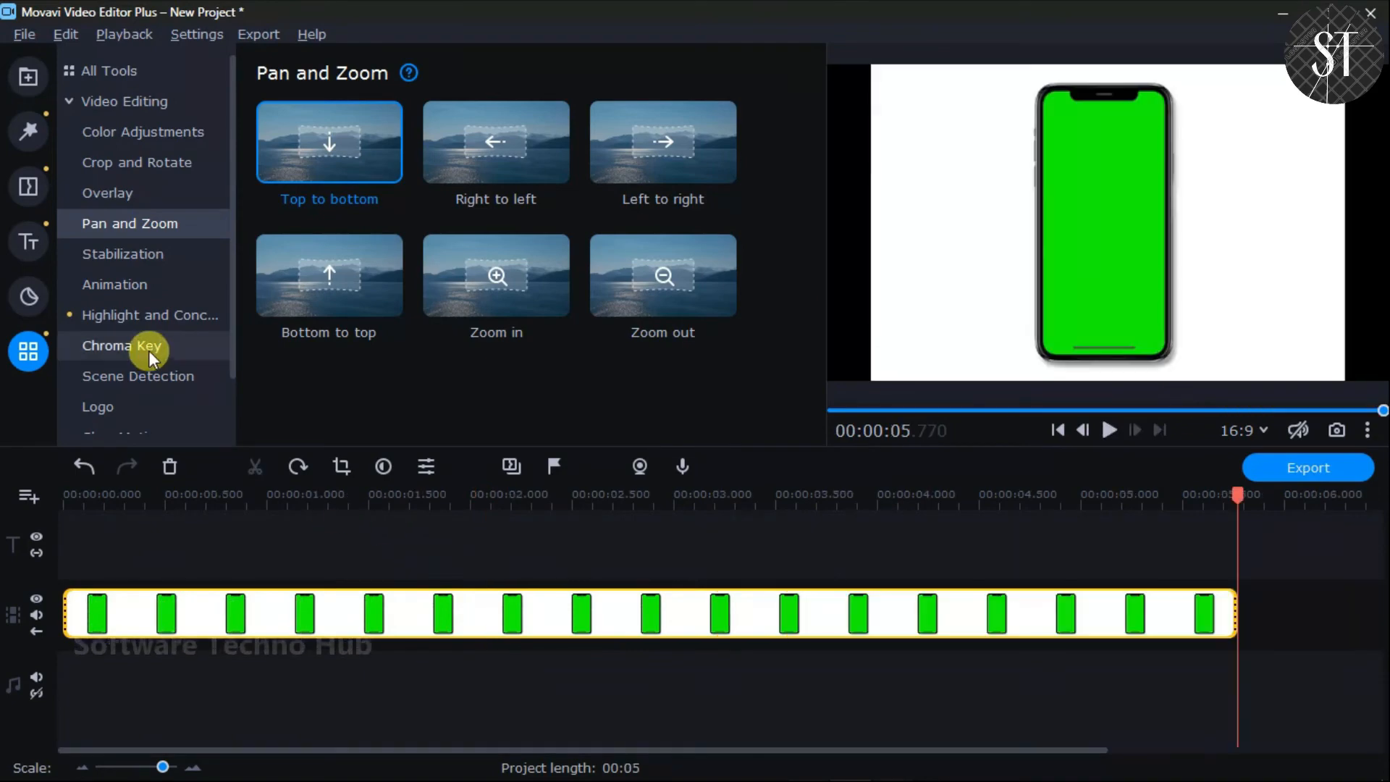
Apply Chroma Key to the phone clip, picking the screen's green, with Noise 18, Edges 0 and Opacity 0, and check a frame near its end
{"action": "left_click", "coordinate": [149, 341]}
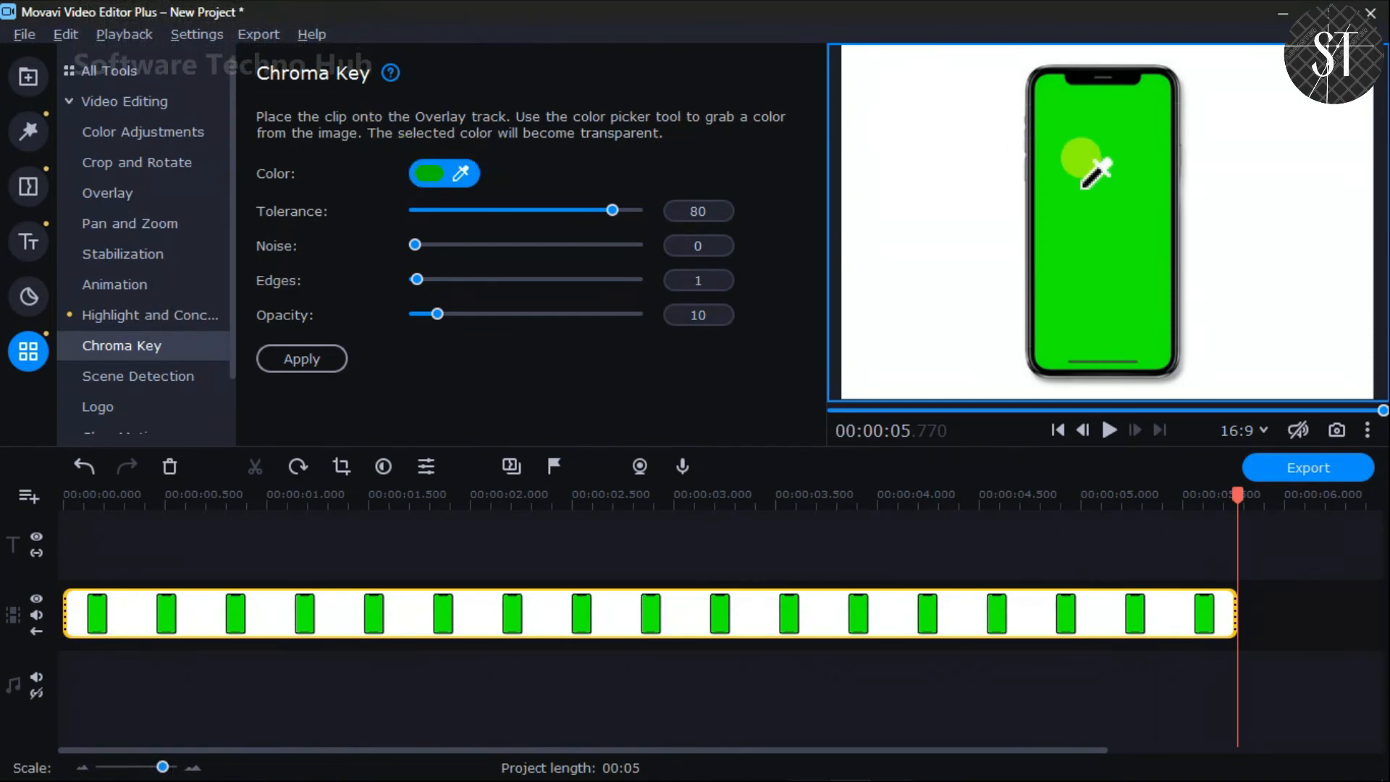
{"action": "left_click", "coordinate": [1080, 158]}
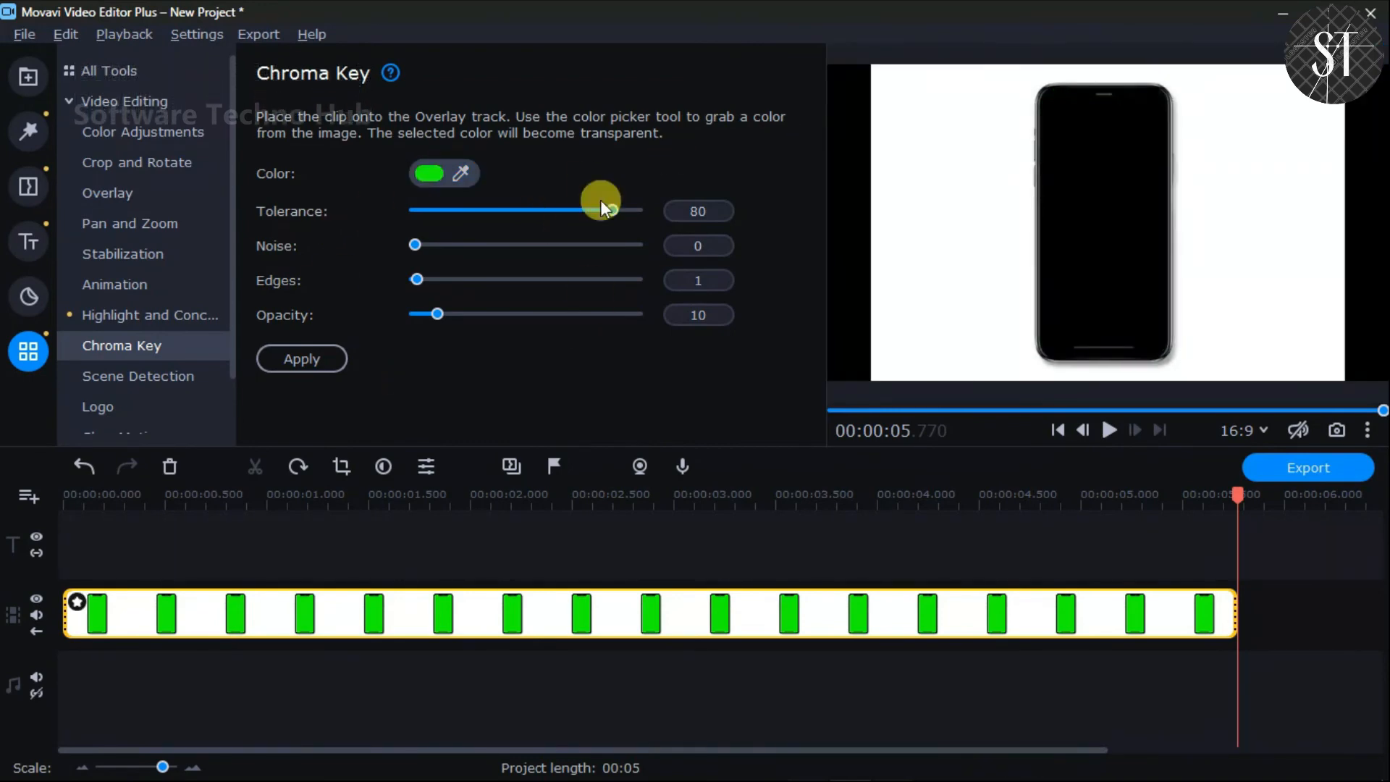
{"action": "left_click", "coordinate": [422, 246]}
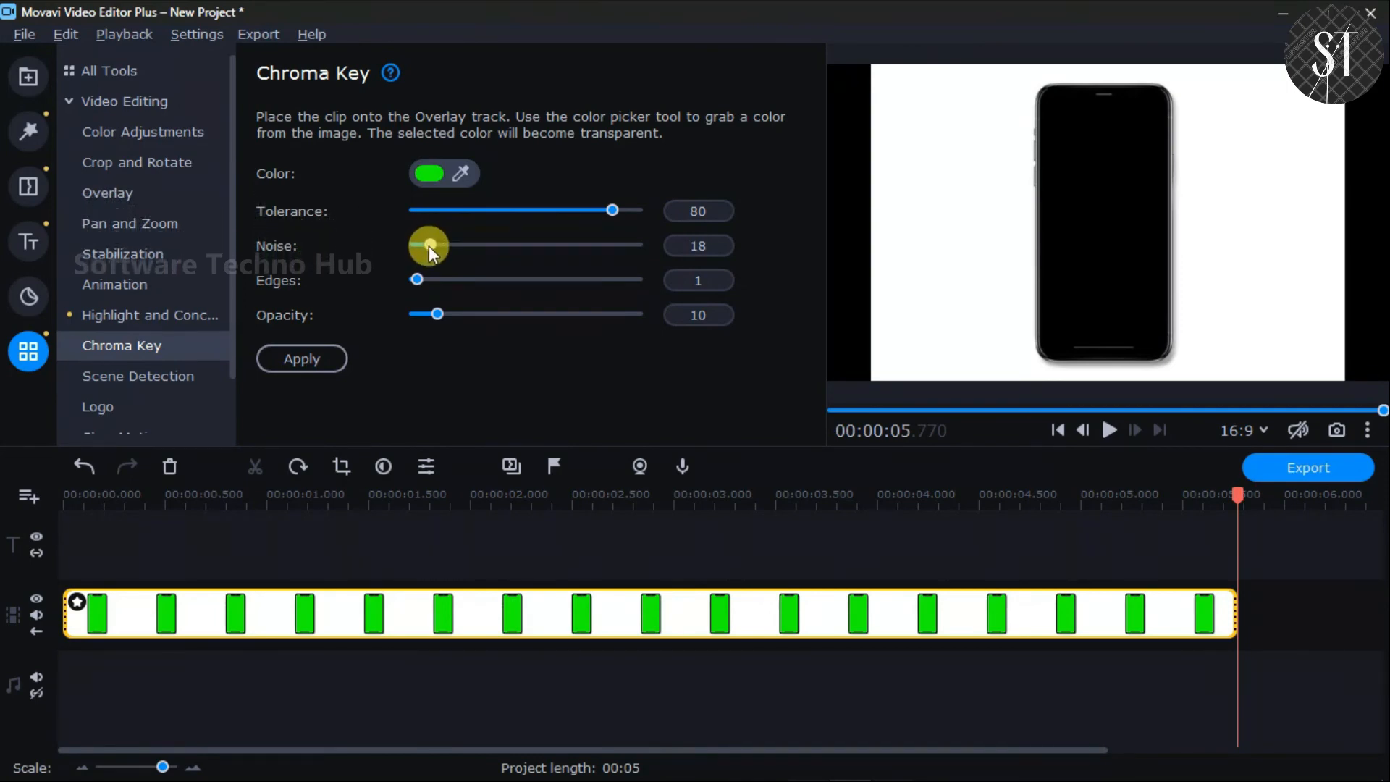
{"action": "left_click_drag", "start_coordinate": [417, 280], "coordinate": [395, 321]}
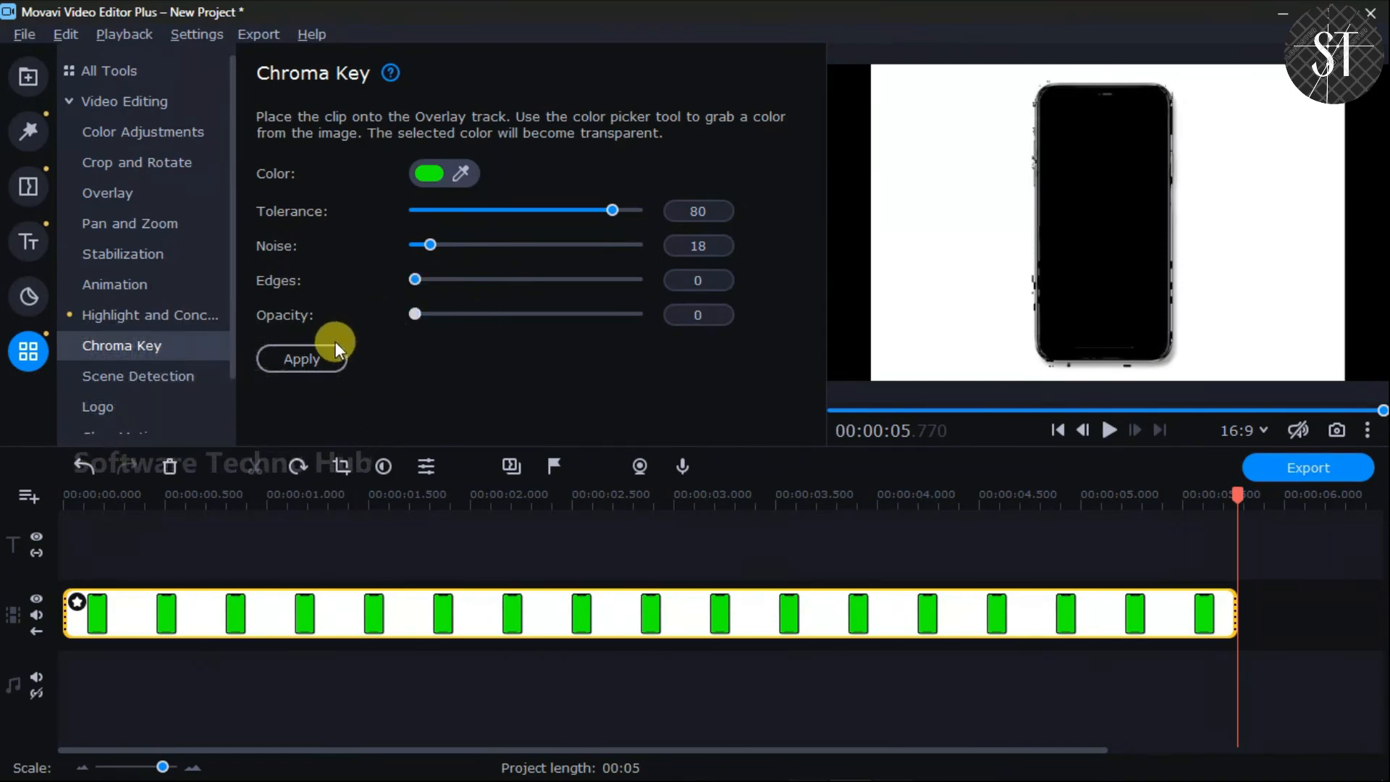
{"action": "left_click", "coordinate": [302, 358]}
{"action": "left_click", "coordinate": [1143, 609]}
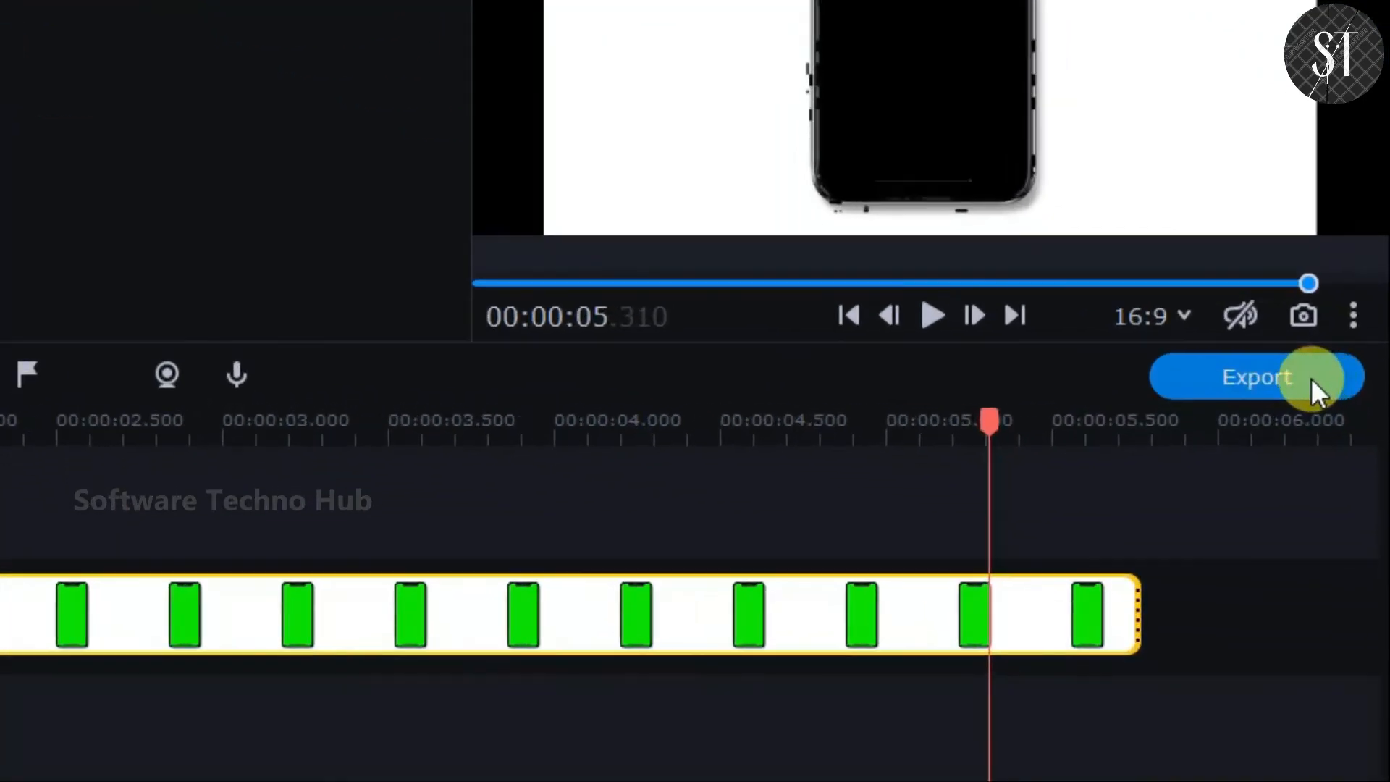
Export the video as a Good-quality MP4 titled project 1 to E:\, and close the media player showing the exported file
{"action": "left_click", "coordinate": [1310, 378]}
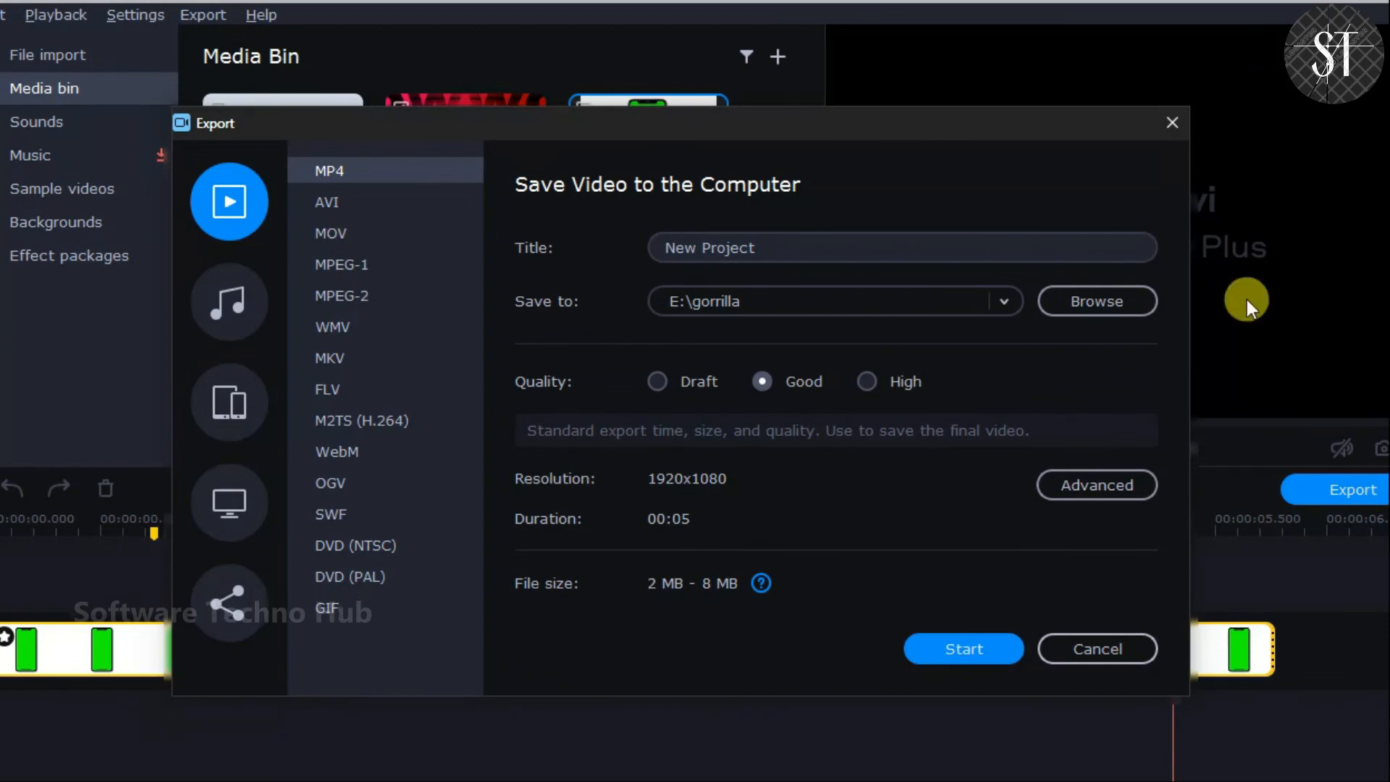
{"action": "left_click", "coordinate": [1087, 303]}
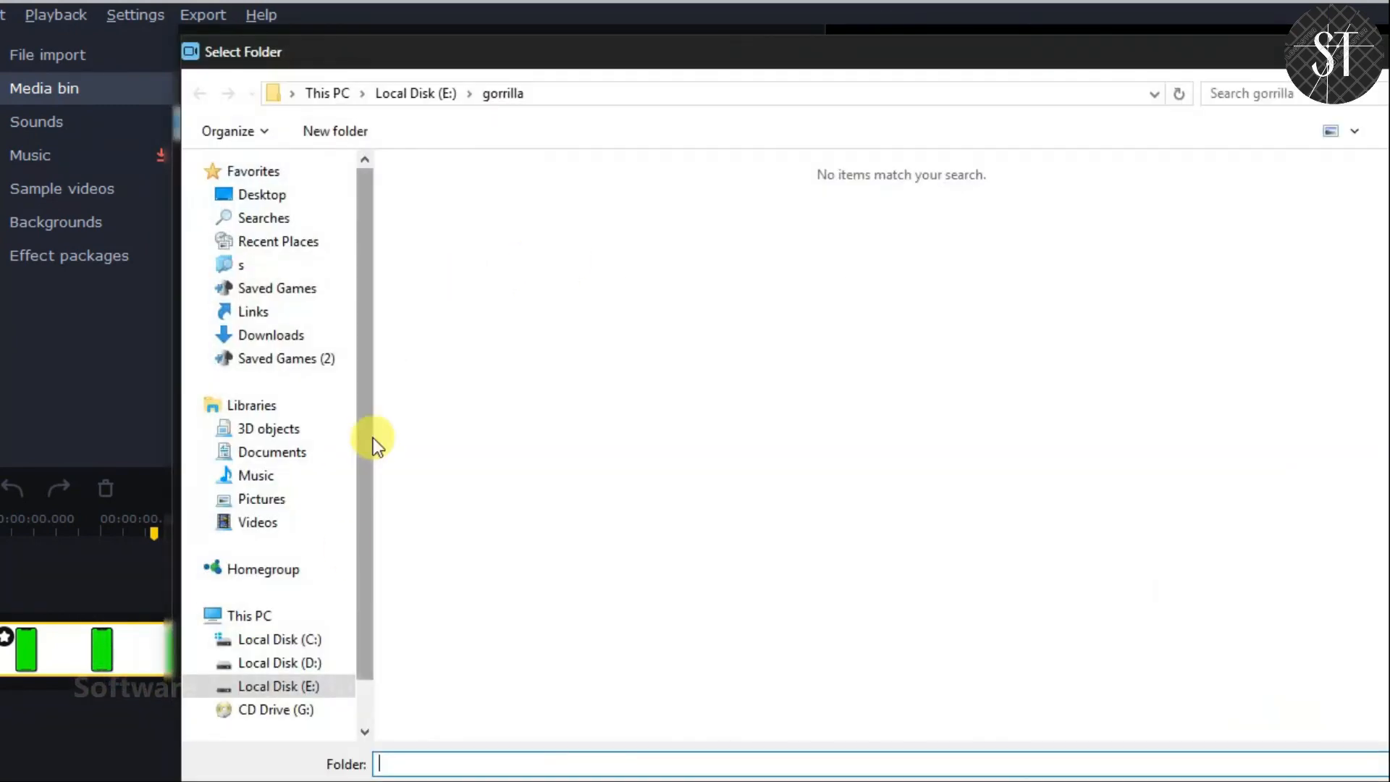
{"action": "left_click", "coordinate": [279, 685]}
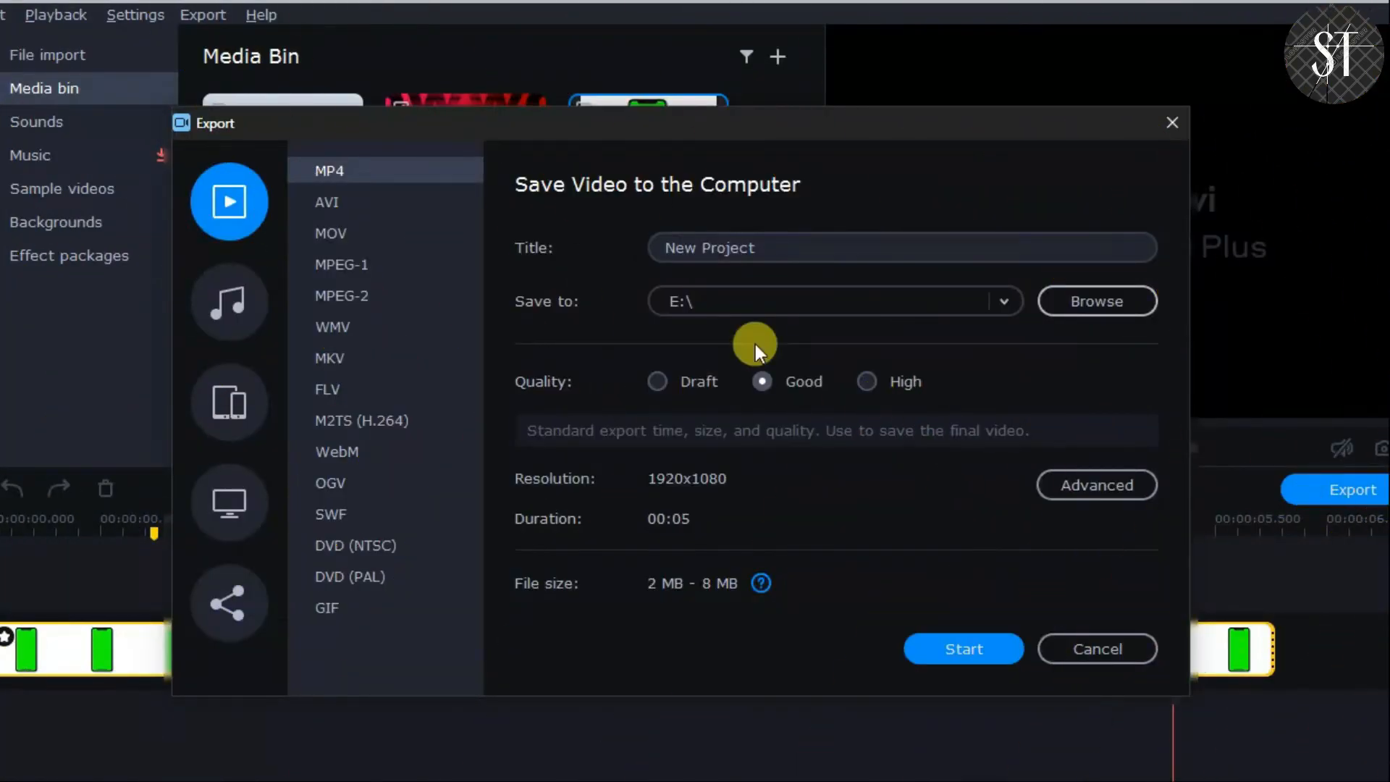
{"action": "left_click_drag", "start_coordinate": [759, 245], "coordinate": [606, 236]}
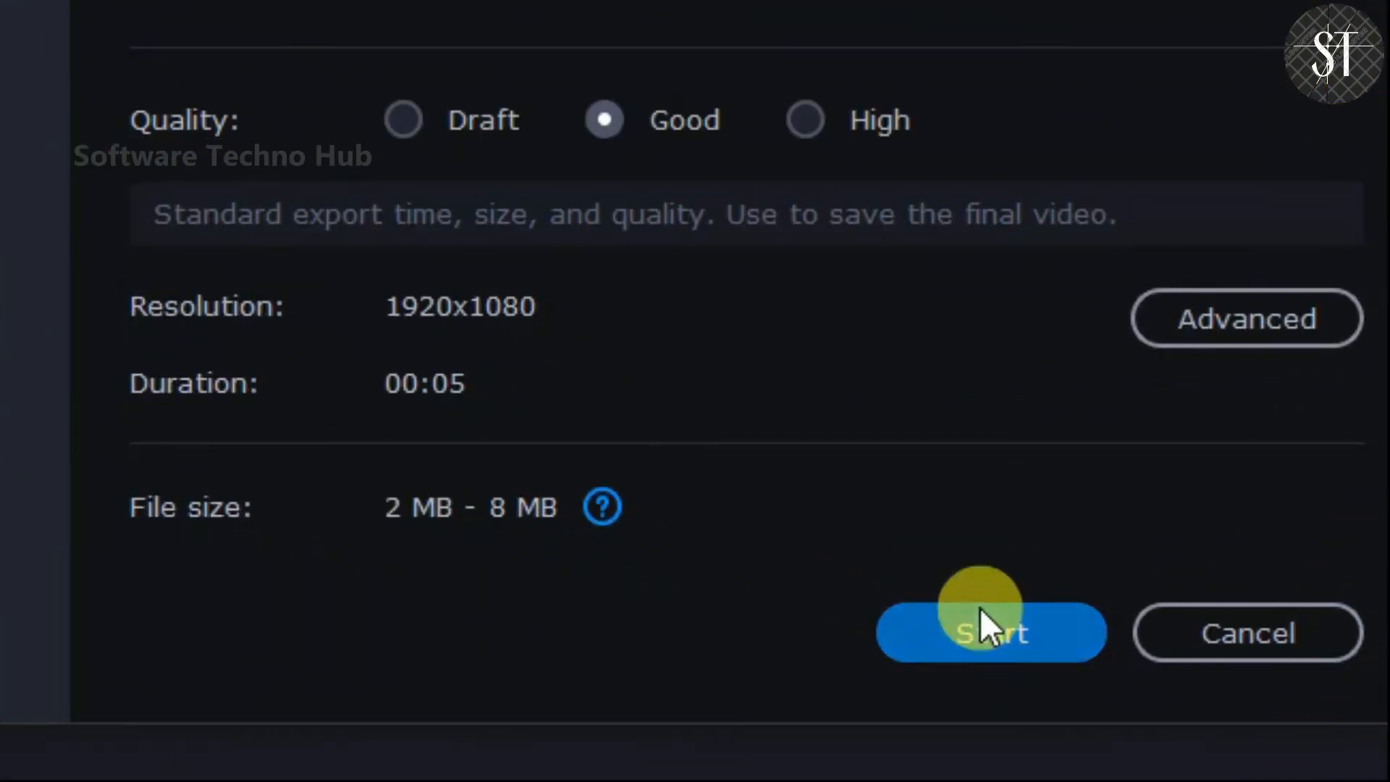
{"action": "left_click", "coordinate": [979, 606]}
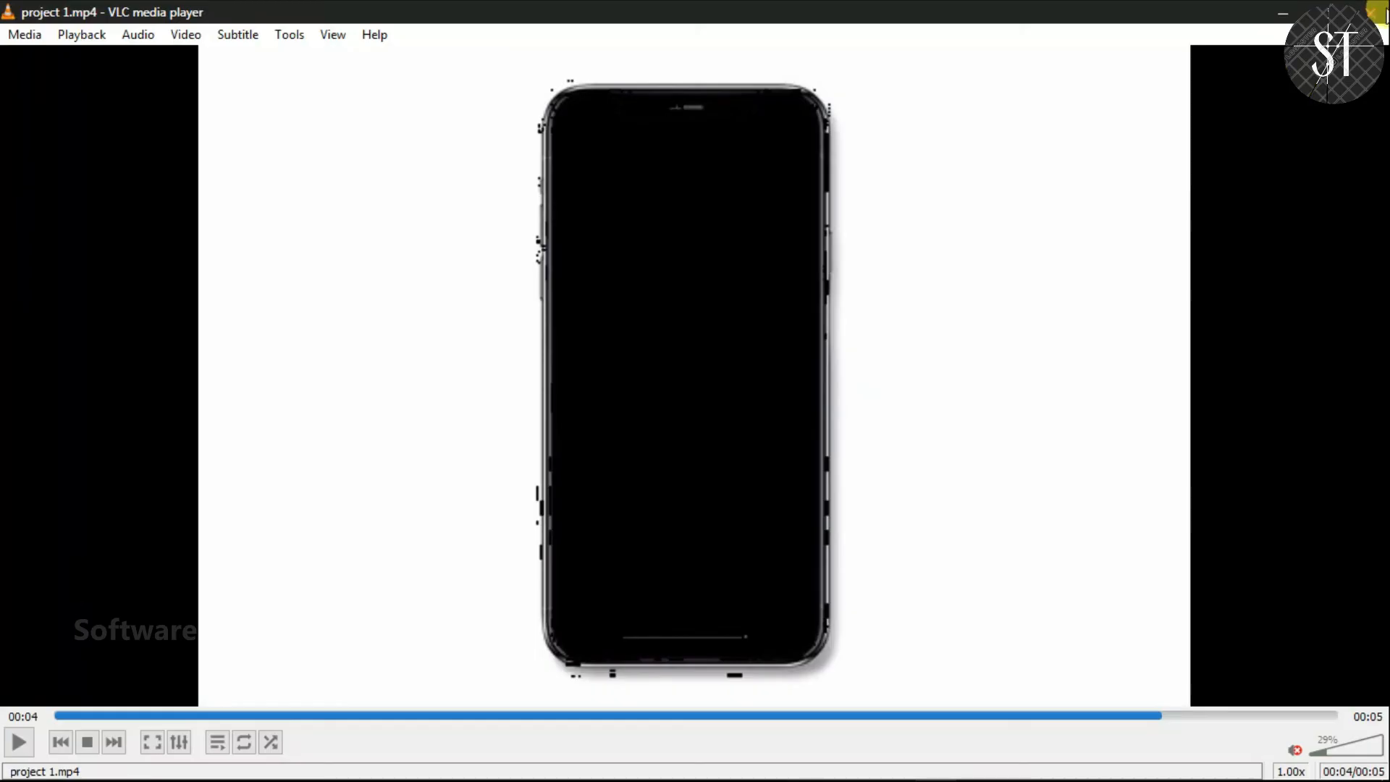
{"action": "left_click", "coordinate": [1373, 11]}
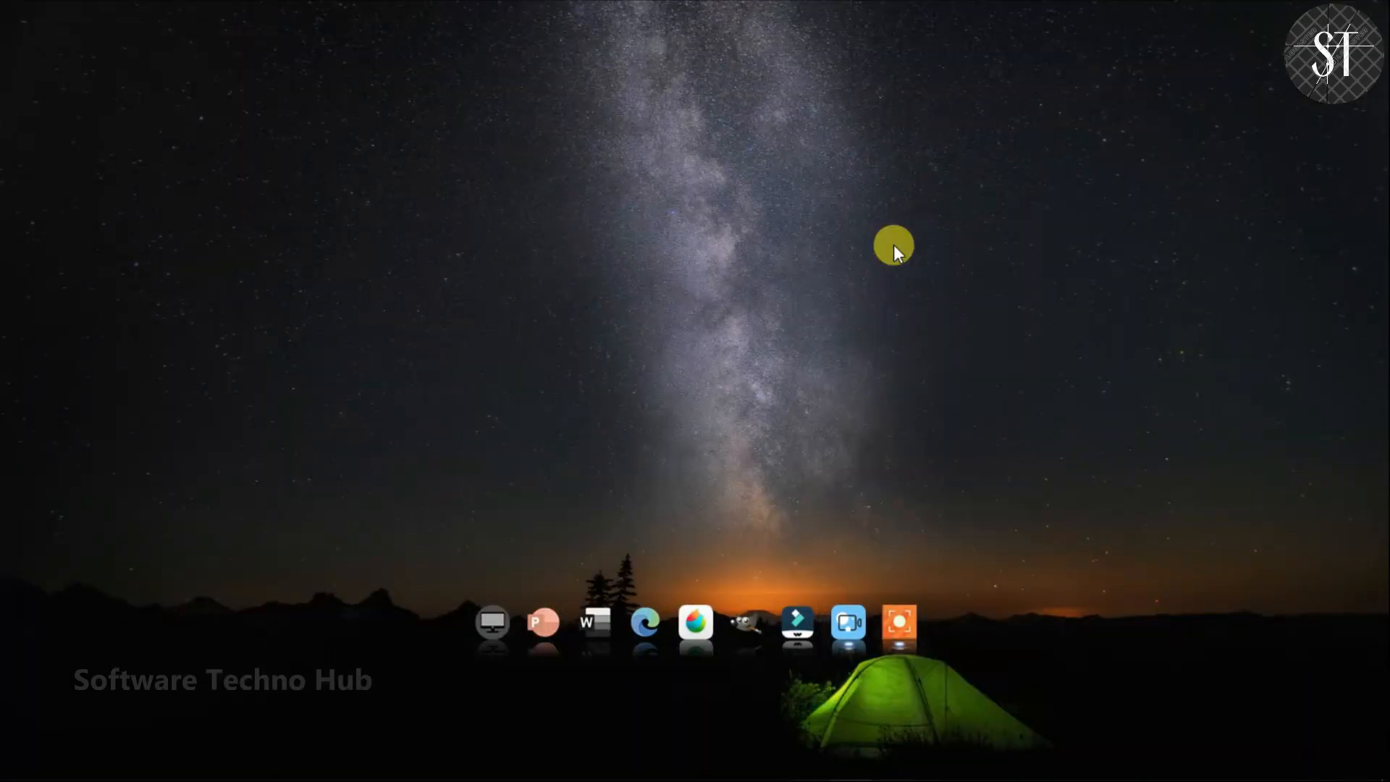